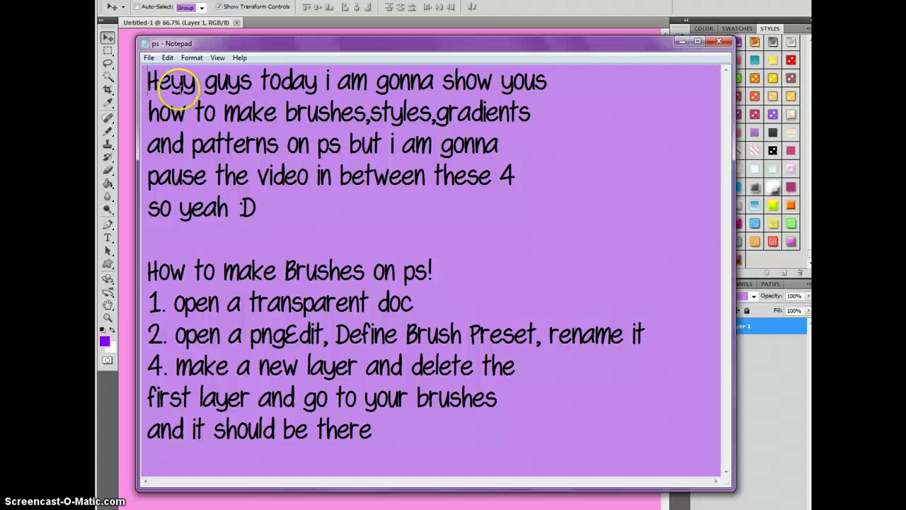
Step: Finish the fifth intro line with 'nd it is easier for m' and end the smiley with a capital D
{"action": "left_click_drag", "start_coordinate": [147, 80], "coordinate": [644, 73]}
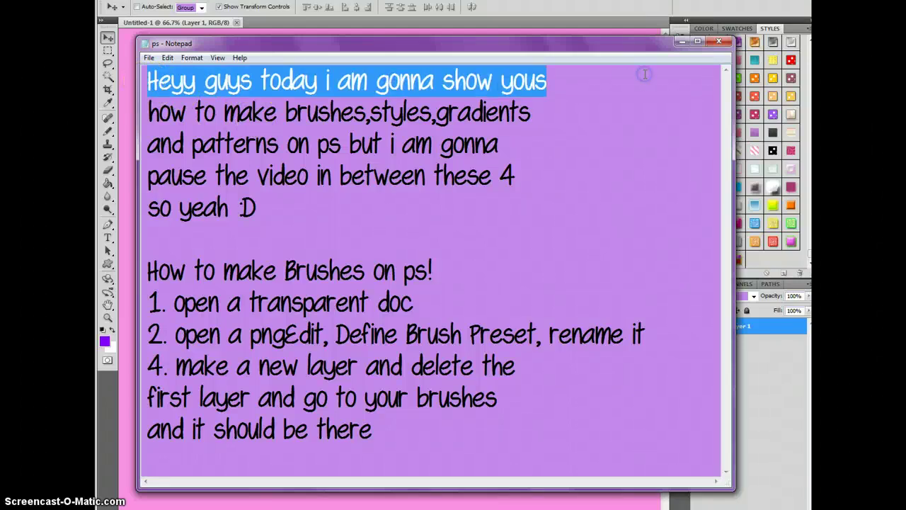
{"action": "left_click_drag", "start_coordinate": [147, 111], "coordinate": [589, 114]}
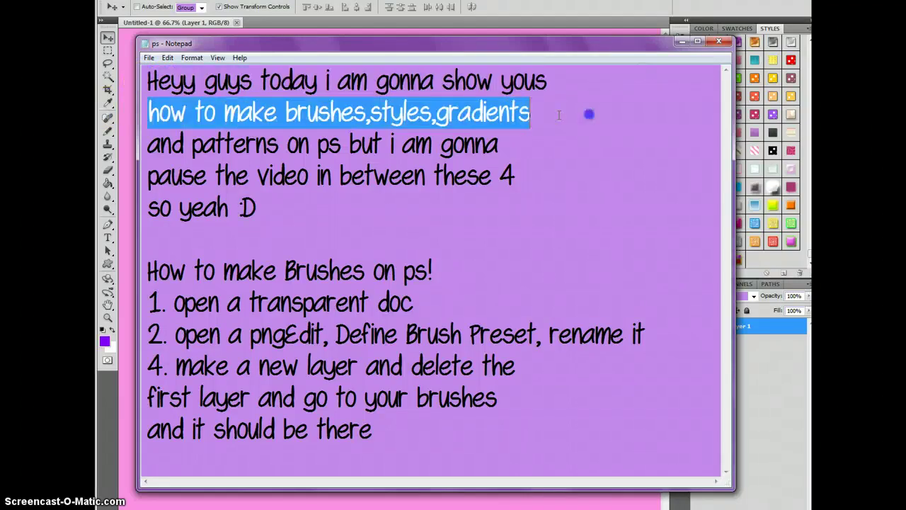
{"action": "left_click_drag", "start_coordinate": [147, 144], "coordinate": [517, 146]}
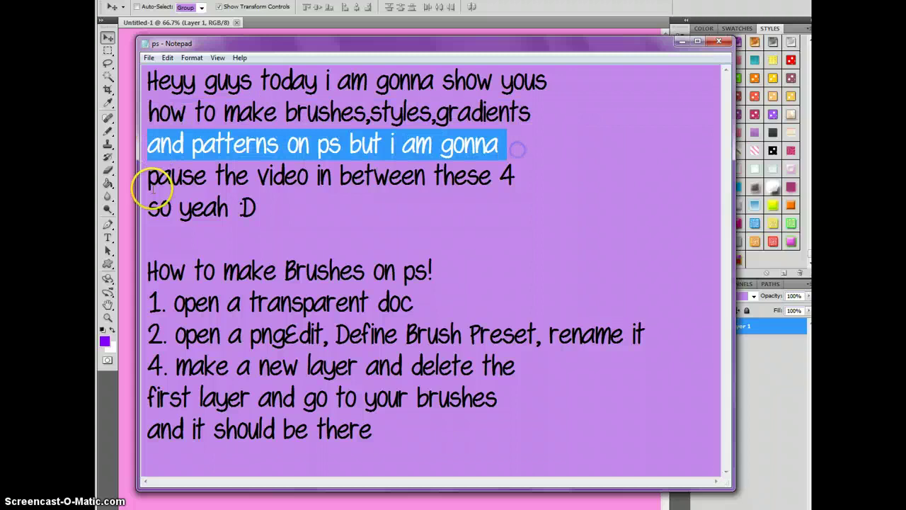
{"action": "left_click_drag", "start_coordinate": [149, 177], "coordinate": [546, 188]}
{"action": "left_click", "coordinate": [286, 210]}
{"action": "type", "text": "a"}
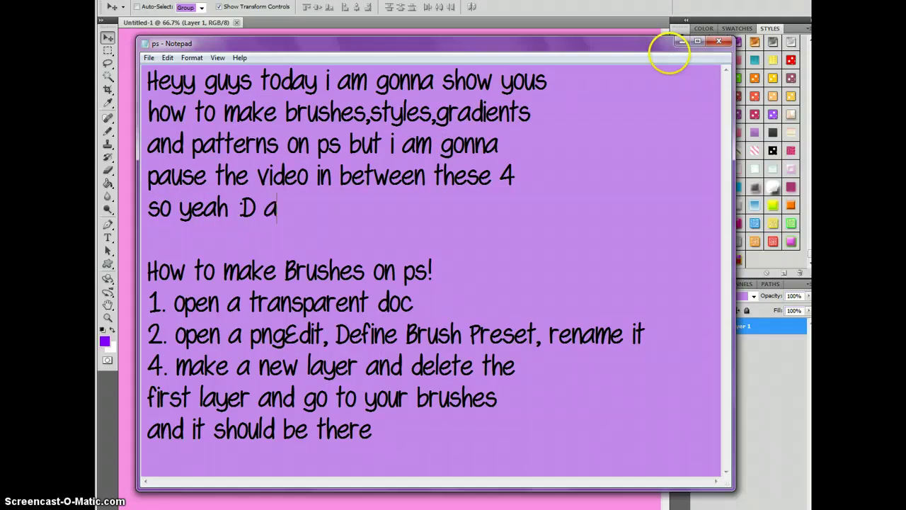
{"action": "type", "text": "nd it is eas"}
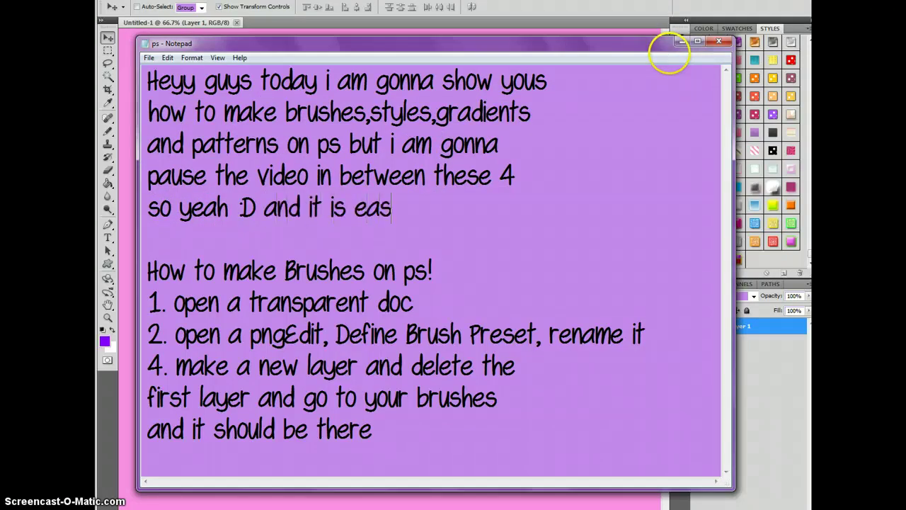
{"action": "type", "text": "ier for me :d"}
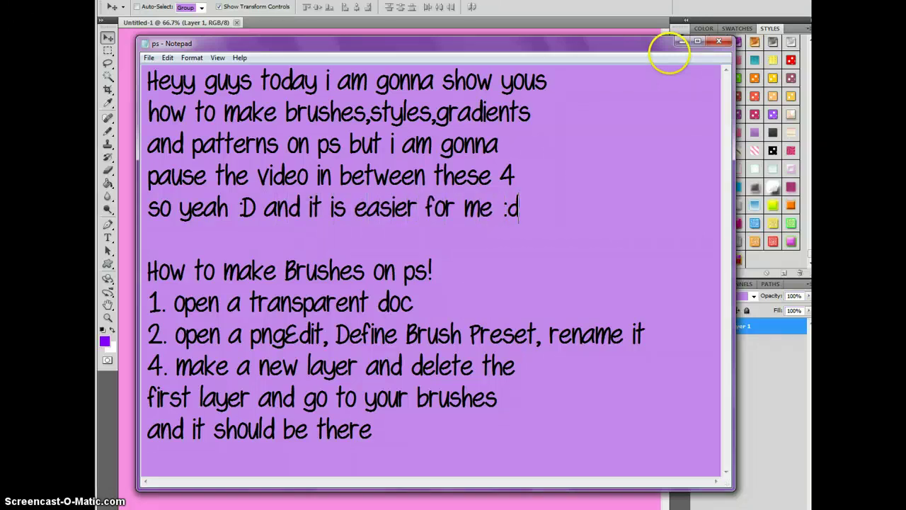
{"action": "key", "text": "BackSpace"}
{"action": "type", "text": "D"}
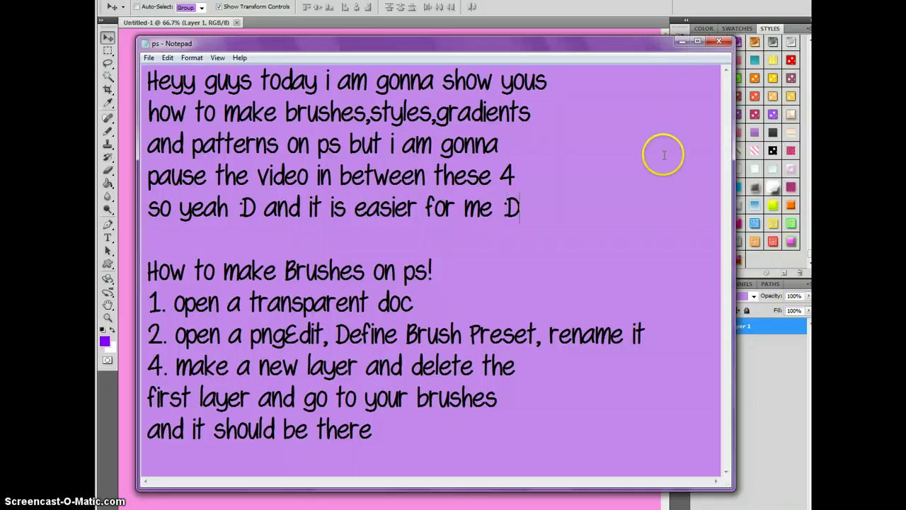
Step: Delete the five intro lines and leftover blank line, then add '(has to be tp' to step 2
{"action": "left_click_drag", "start_coordinate": [589, 215], "coordinate": [146, 74]}
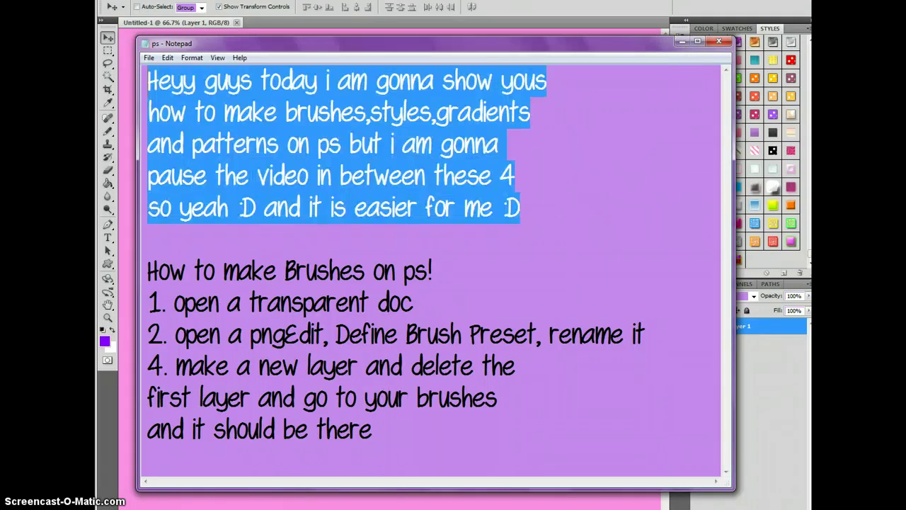
{"action": "key", "text": "BackSpace"}
{"action": "left_click", "coordinate": [146, 138]}
{"action": "key", "text": "BackSpace"}
{"action": "left_click", "coordinate": [288, 166]}
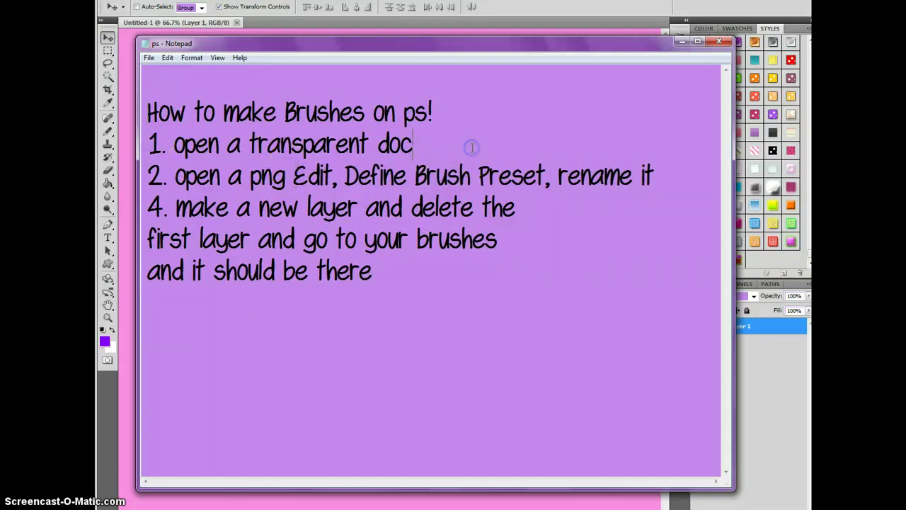
{"action": "type", "text": " (has to be tp"}
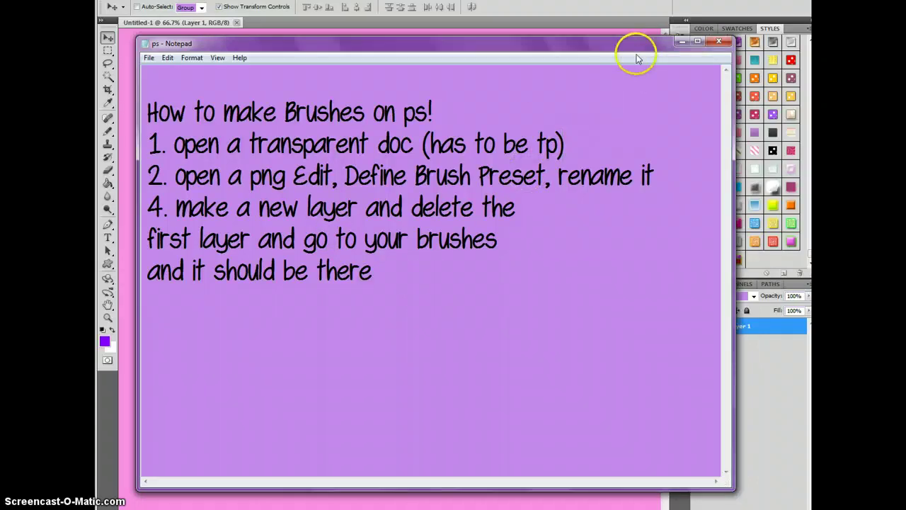
Step: Open Film Roll.png from the photoscape > ps > pngsbyswagedoutedits > png's folder
{"action": "left_click", "coordinate": [682, 42]}
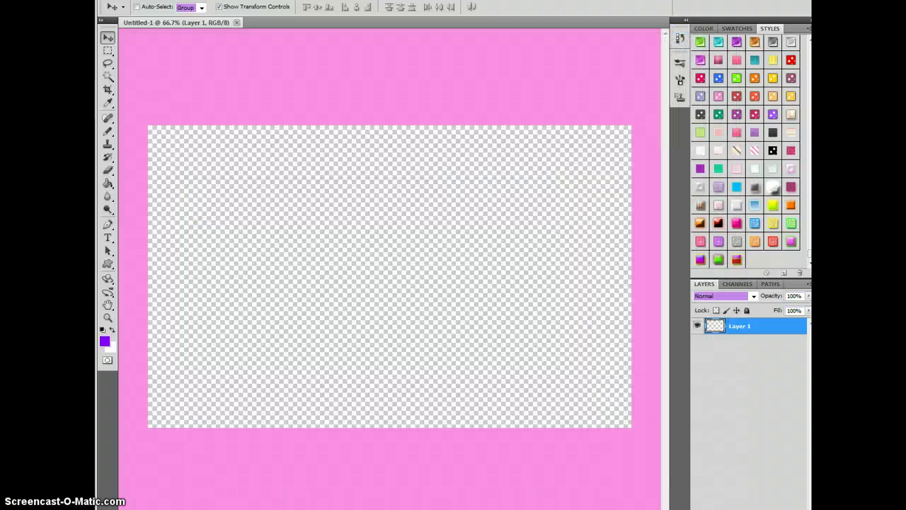
{"action": "left_click", "coordinate": [128, 0]}
{"action": "left_click", "coordinate": [136, 14]}
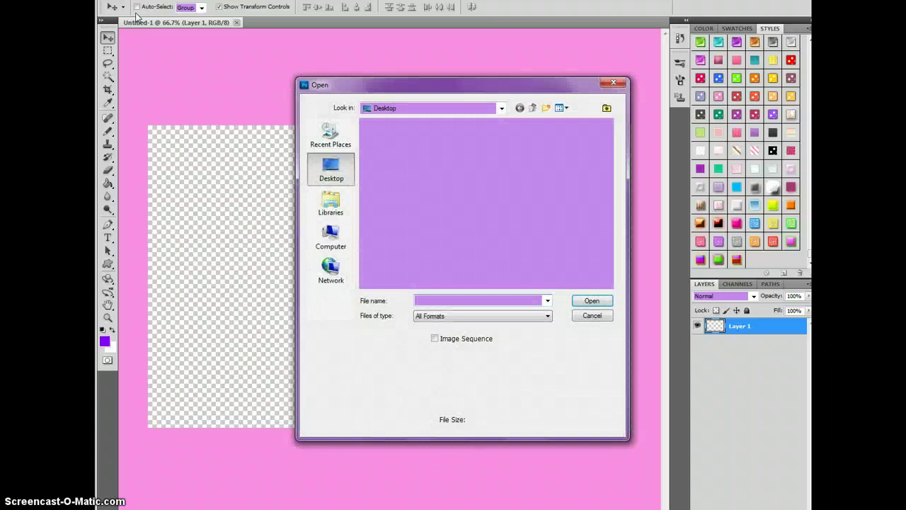
{"action": "left_click_drag", "start_coordinate": [609, 166], "coordinate": [609, 238]}
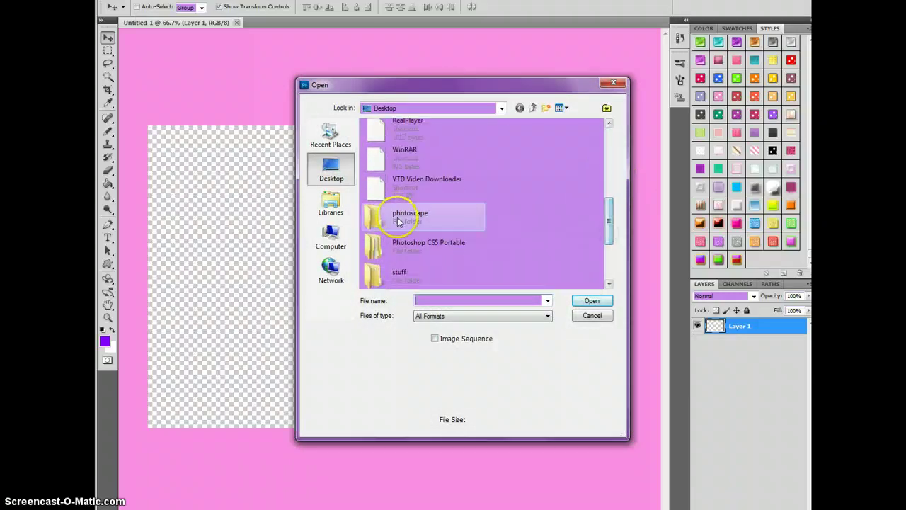
{"action": "left_click", "coordinate": [403, 218]}
{"action": "double_click", "coordinate": [402, 218]}
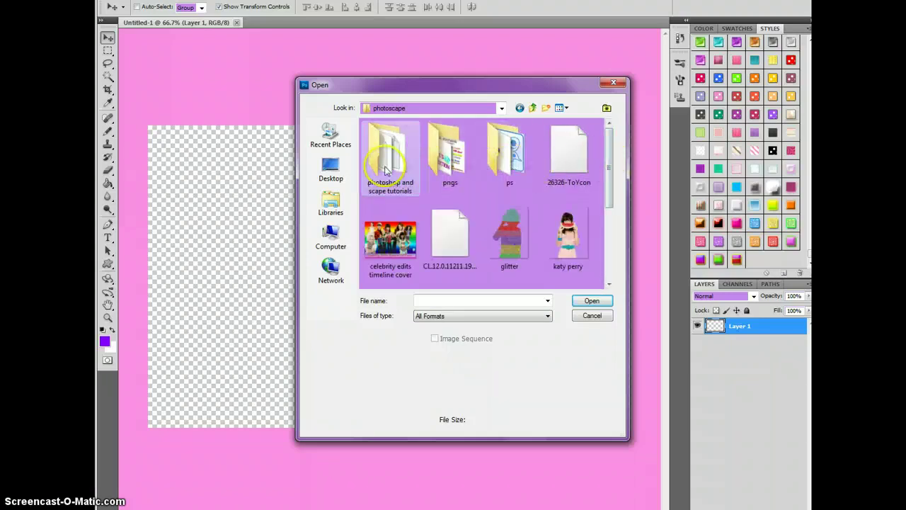
{"action": "double_click", "coordinate": [516, 167]}
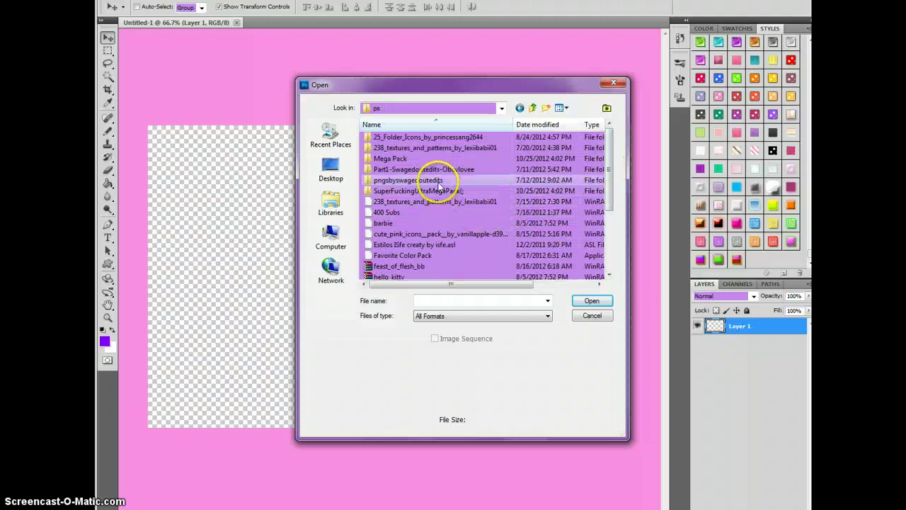
{"action": "double_click", "coordinate": [439, 181]}
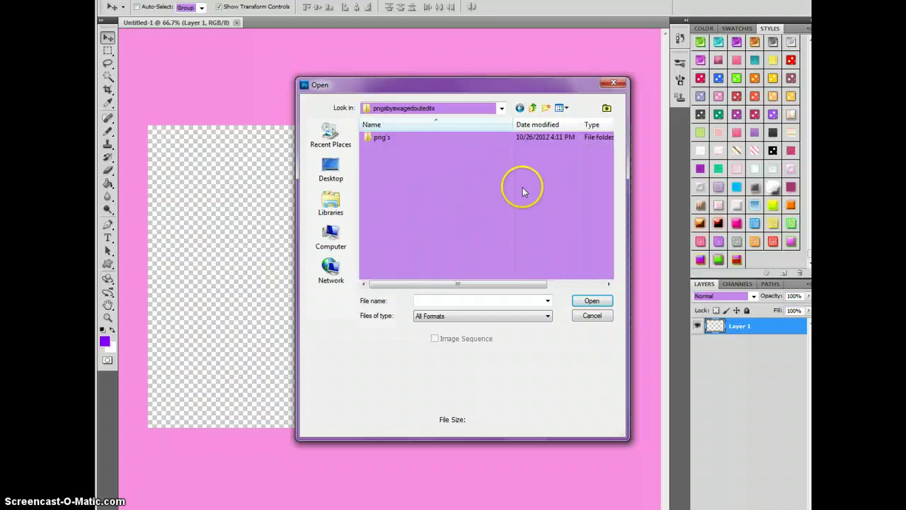
{"action": "double_click", "coordinate": [489, 139]}
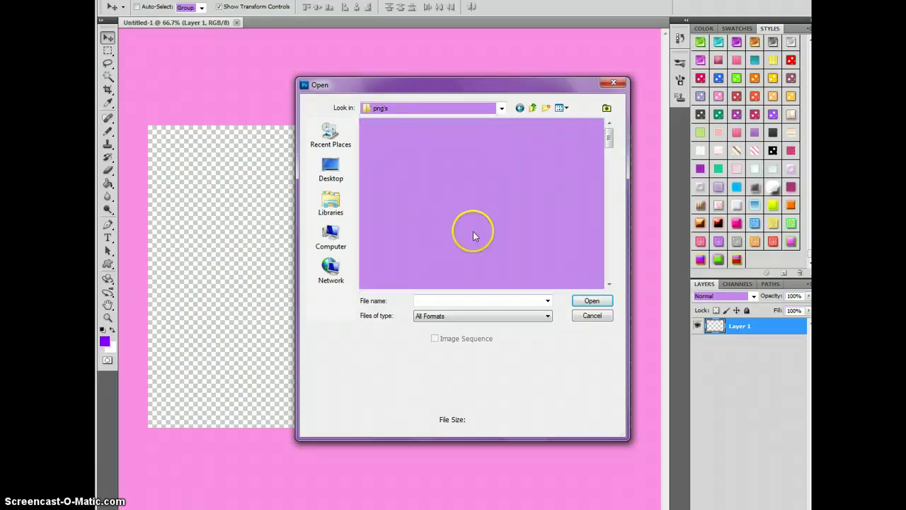
{"action": "left_click_drag", "start_coordinate": [608, 146], "coordinate": [607, 175]}
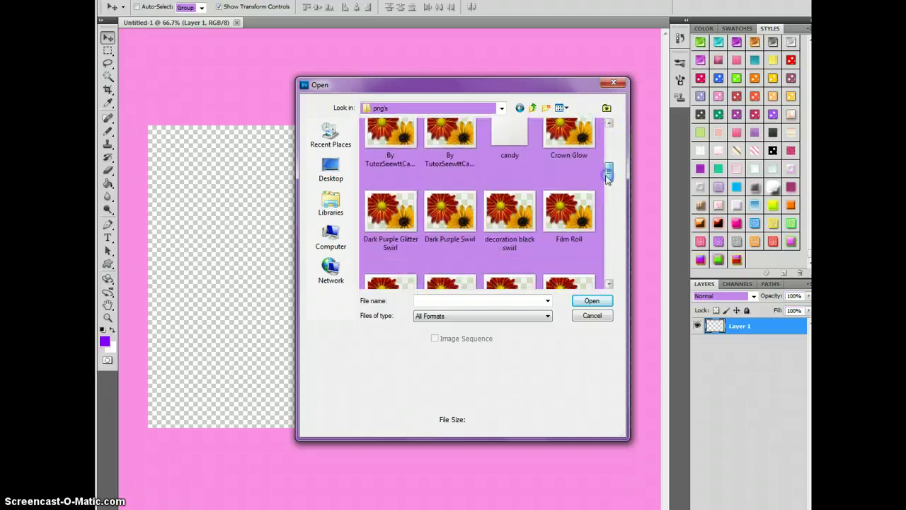
{"action": "double_click", "coordinate": [575, 208]}
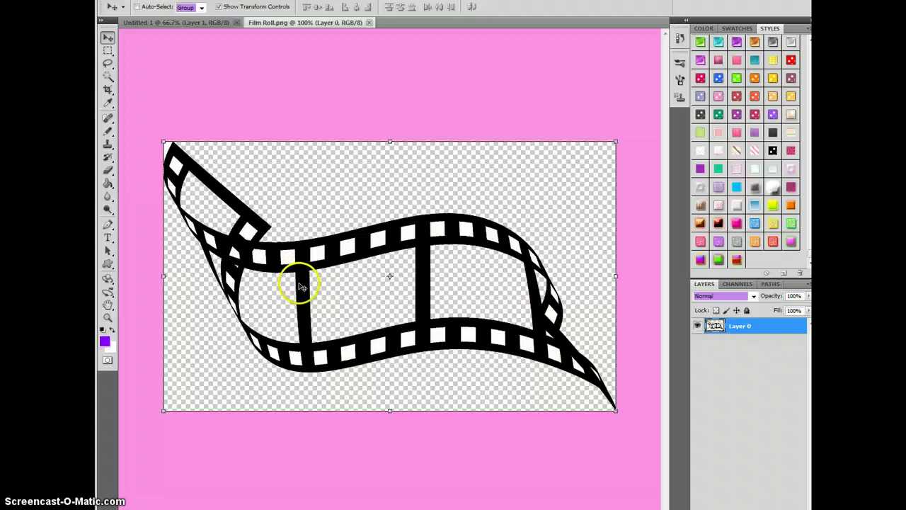
Step: Move the film strip into the transparent Untitled-1 document, position it, and close Film Roll.png
{"action": "mouse_move", "coordinate": [299, 279]}
{"action": "left_mouse_down"}
{"action": "mouse_move", "coordinate": [208, 26]}
{"action": "mouse_move", "coordinate": [354, 295]}
{"action": "left_mouse_up"}
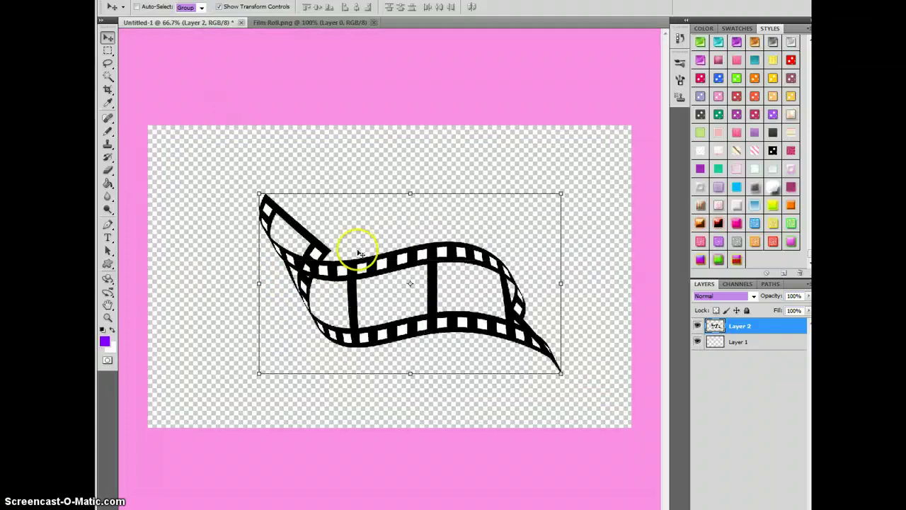
{"action": "left_click_drag", "start_coordinate": [354, 248], "coordinate": [343, 238]}
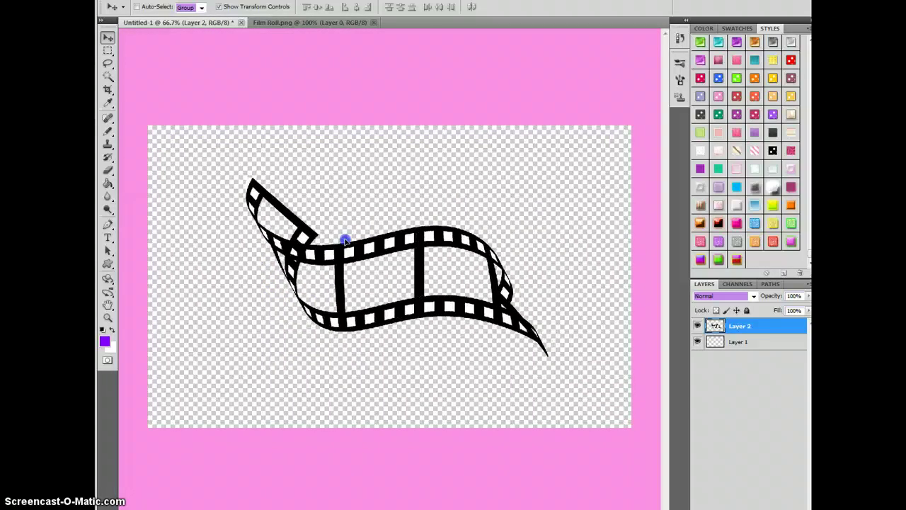
{"action": "left_click", "coordinate": [365, 23]}
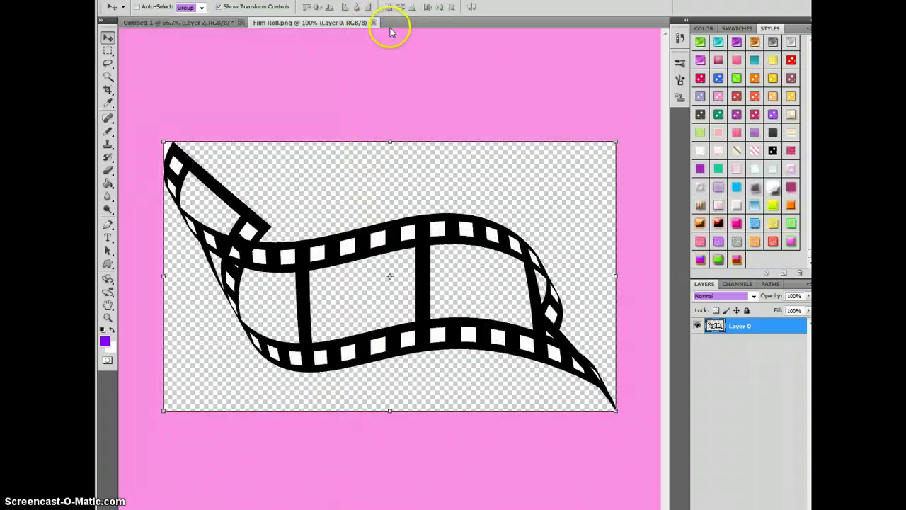
{"action": "left_click", "coordinate": [374, 22]}
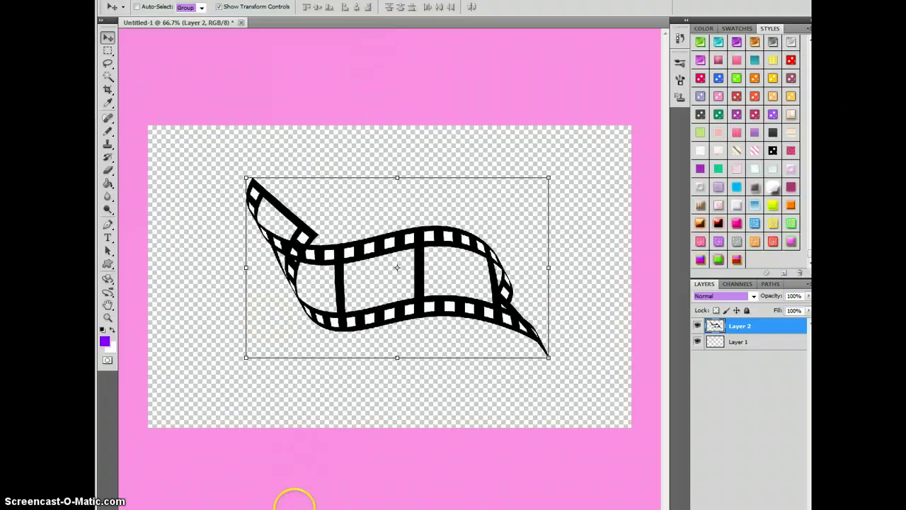
{"action": "left_click", "coordinate": [299, 505]}
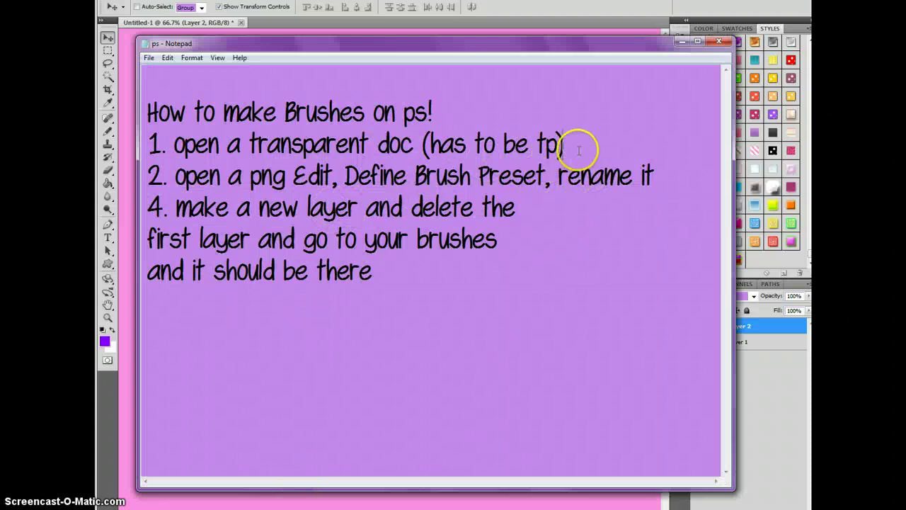
Step: Add the film-roll note and 'soz if it is toooo slow :/' apology, then highlight the Define Brush Preset step
{"action": "type", "text": " in this"}
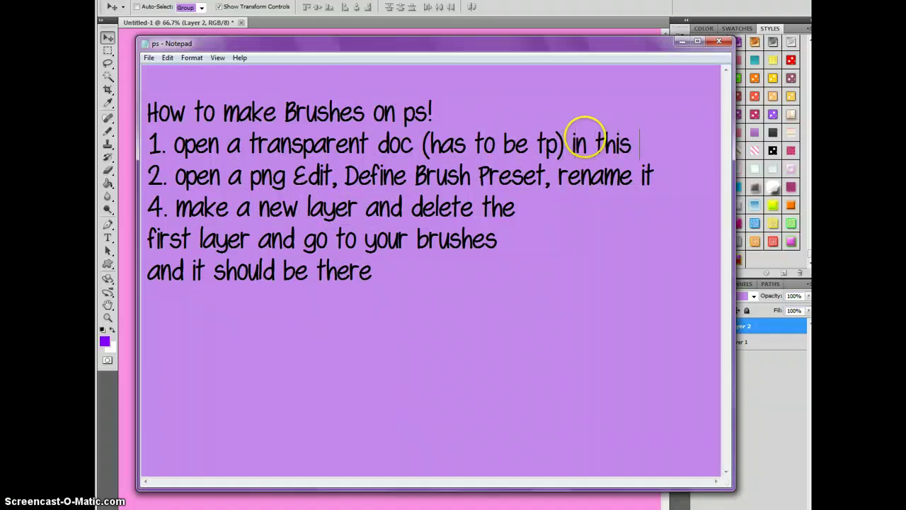
{"action": "type", "text": " case"}
{"action": "key", "text": "Return"}
{"action": "type", "text": ","}
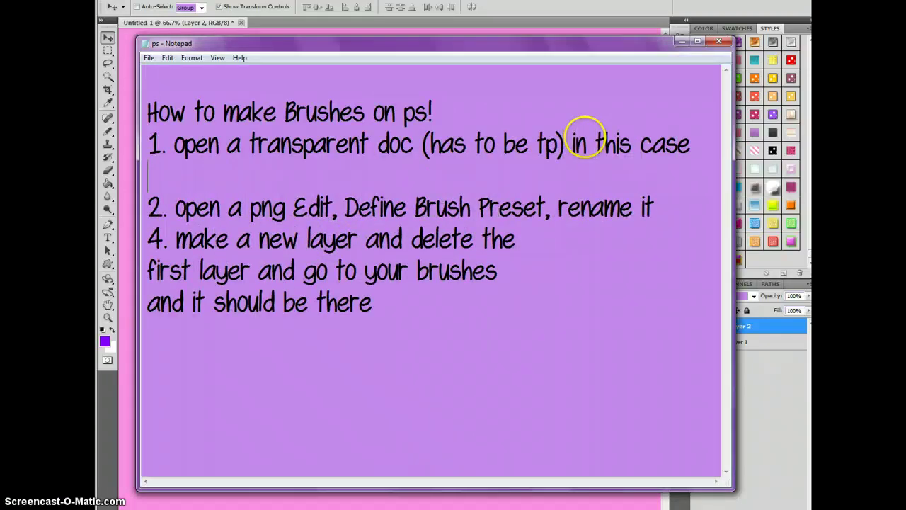
{"action": "type", "text": "mine is film r"}
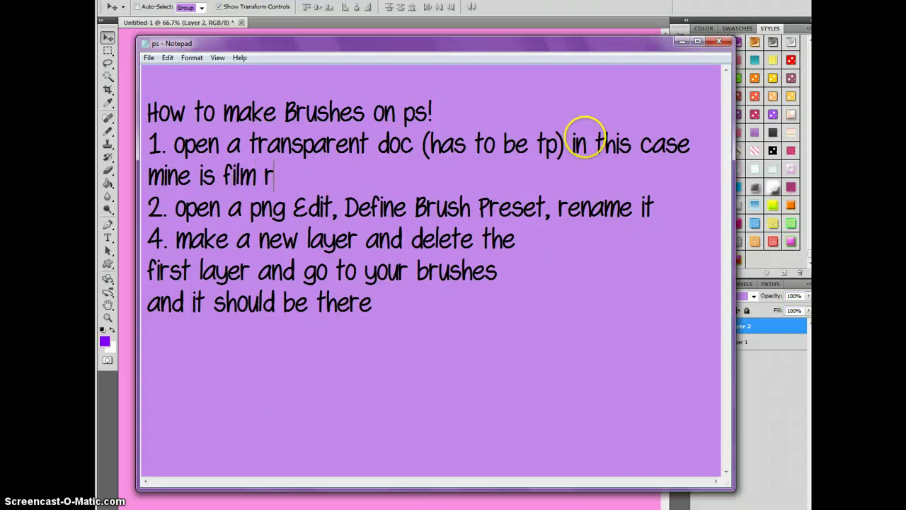
{"action": "type", "text": "ool"}
{"action": "key", "text": "BackSpace"}
{"action": "key", "text": "BackSpace"}
{"action": "type", "text": "ll and so"}
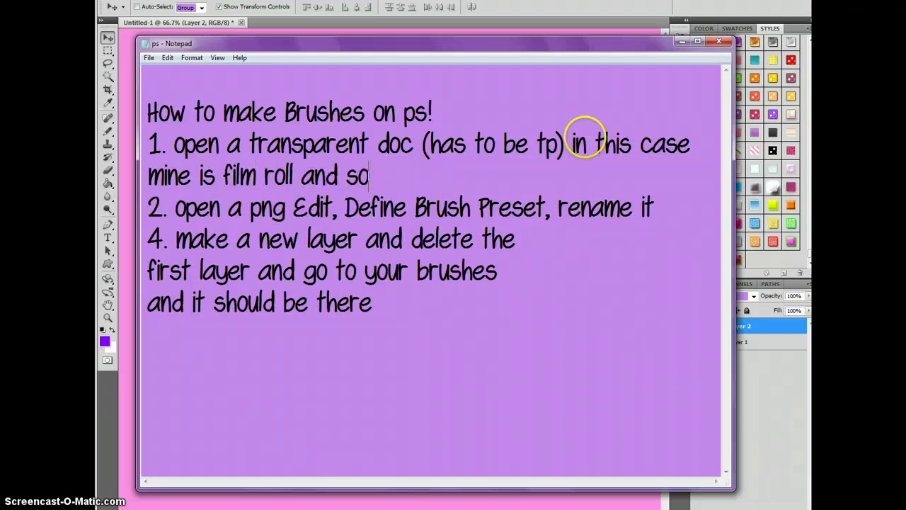
{"action": "type", "text": "z i"}
{"action": "type", "text": "f it is t"}
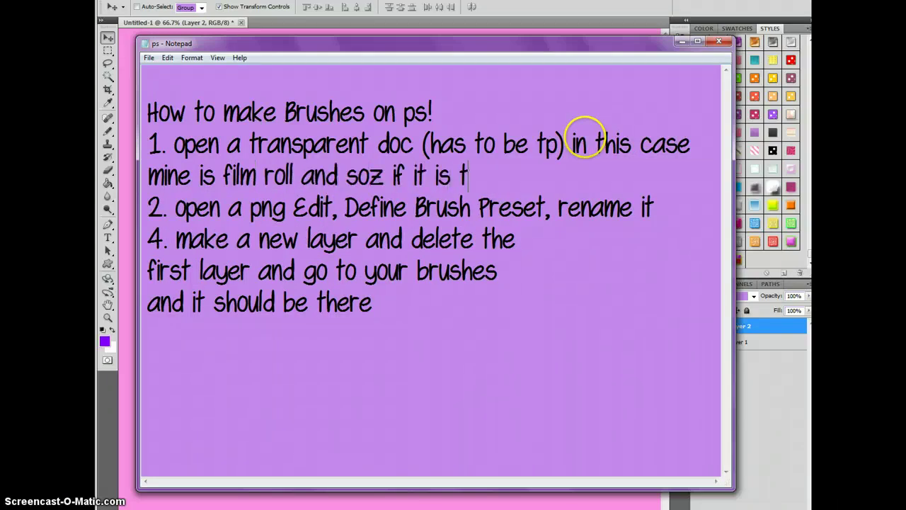
{"action": "type", "text": "oooo sol"}
{"action": "key", "text": "BackSpace"}
{"action": "key", "text": "BackSpace"}
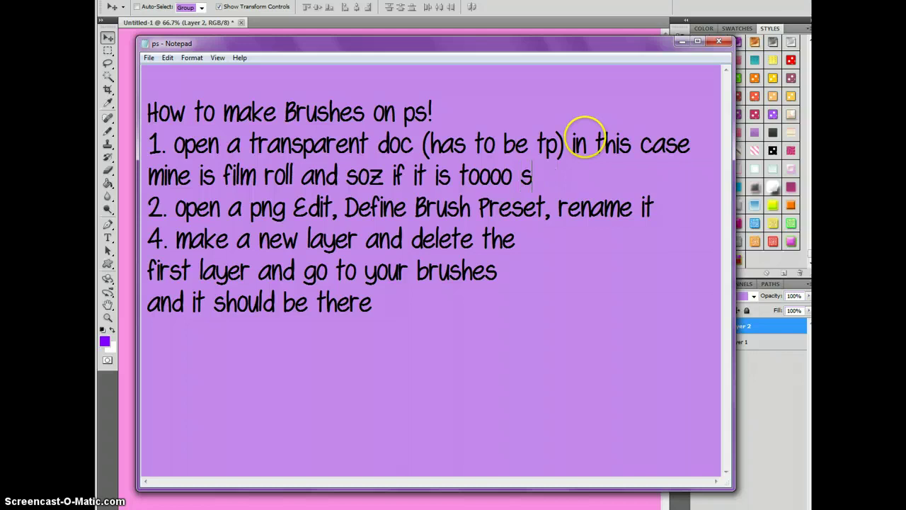
{"action": "type", "text": "low :/"}
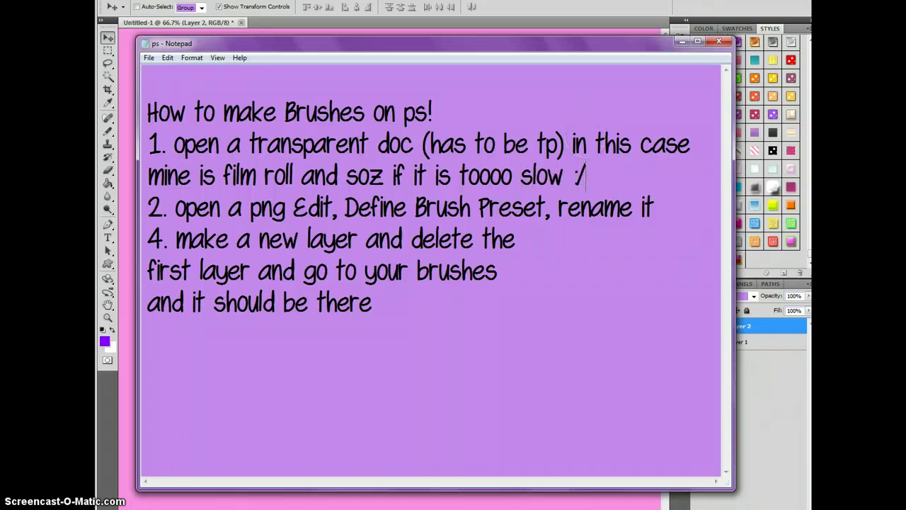
{"action": "key", "text": "Return"}
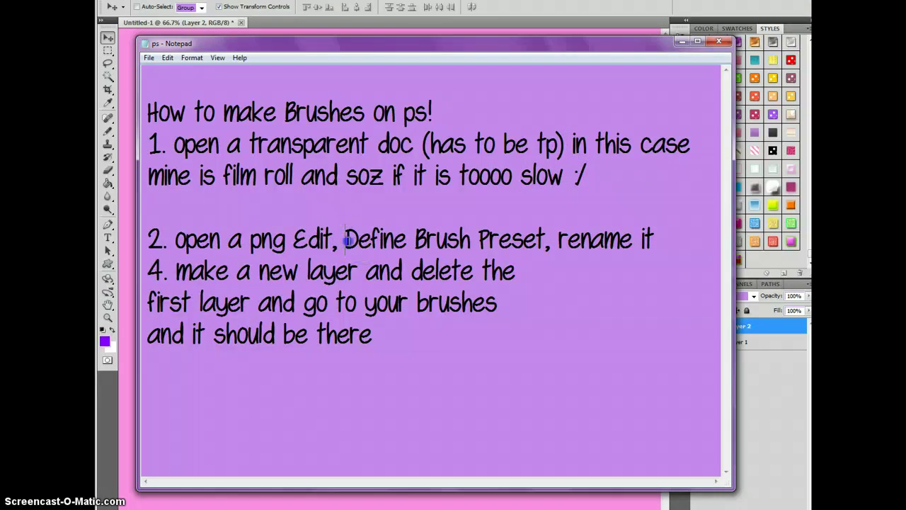
{"action": "left_click_drag", "start_coordinate": [344, 239], "coordinate": [646, 238]}
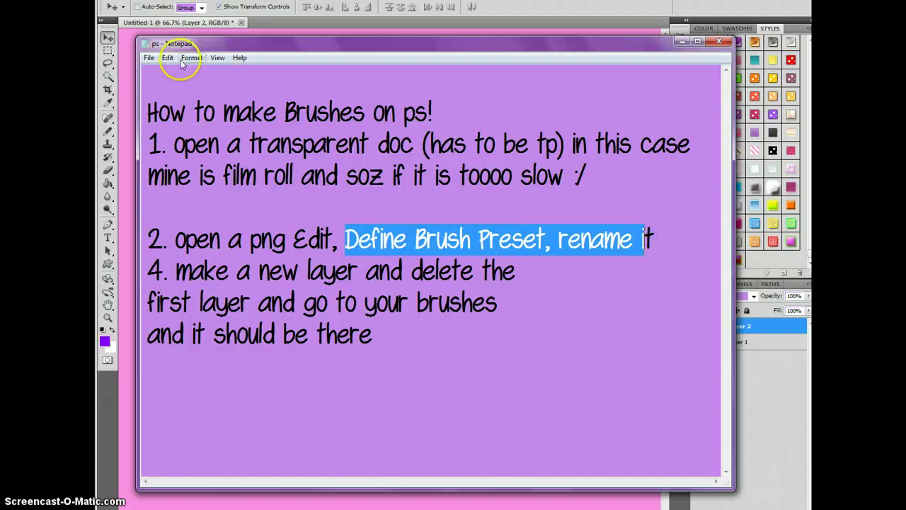
{"action": "left_click", "coordinate": [126, 60]}
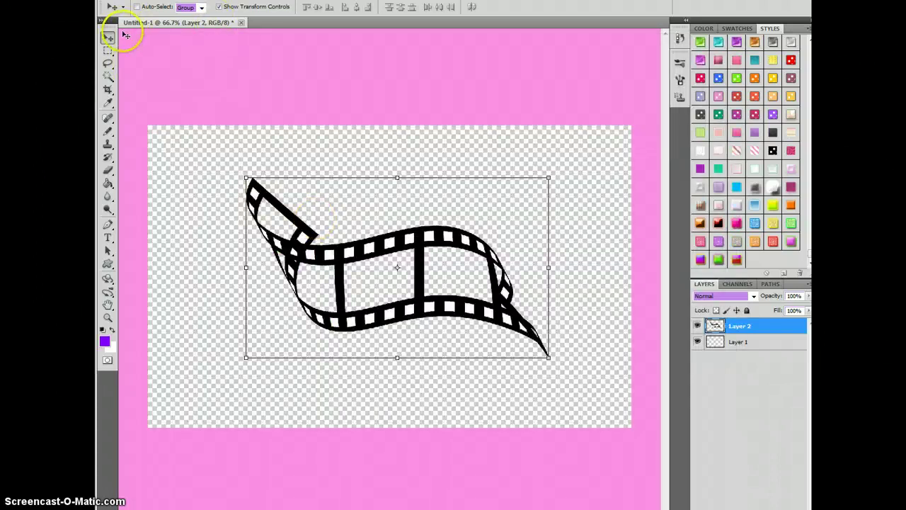
Step: Define the film strip as a brush preset named Film Roll and delete Layer 1
{"action": "key", "text": "alt+e"}
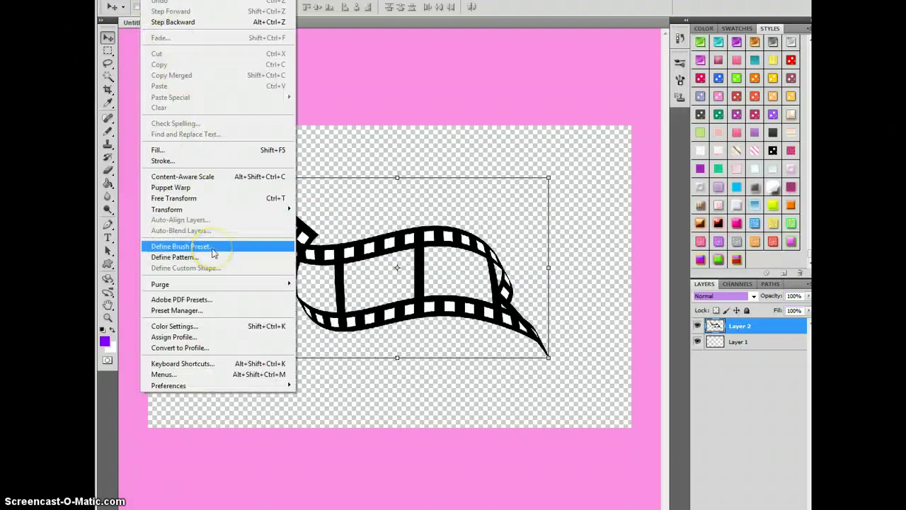
{"action": "left_click", "coordinate": [212, 250]}
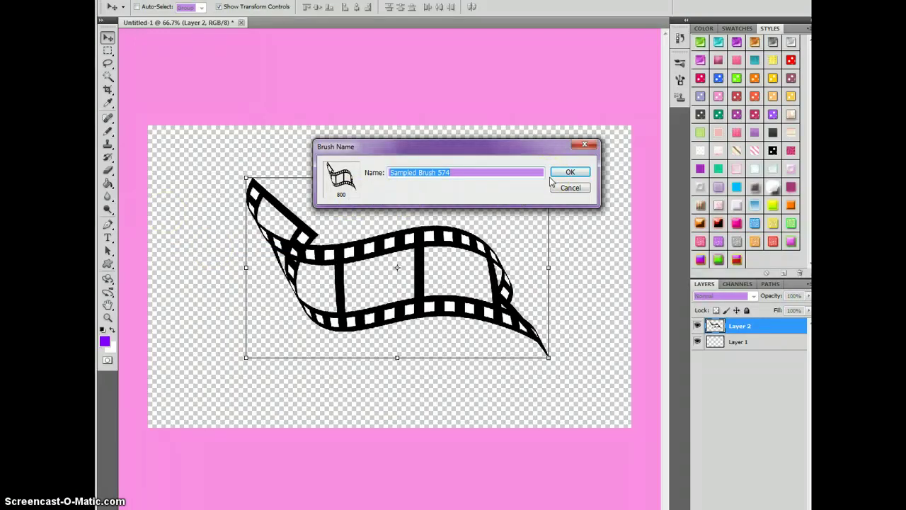
{"action": "type", "text": "Film Roll"}
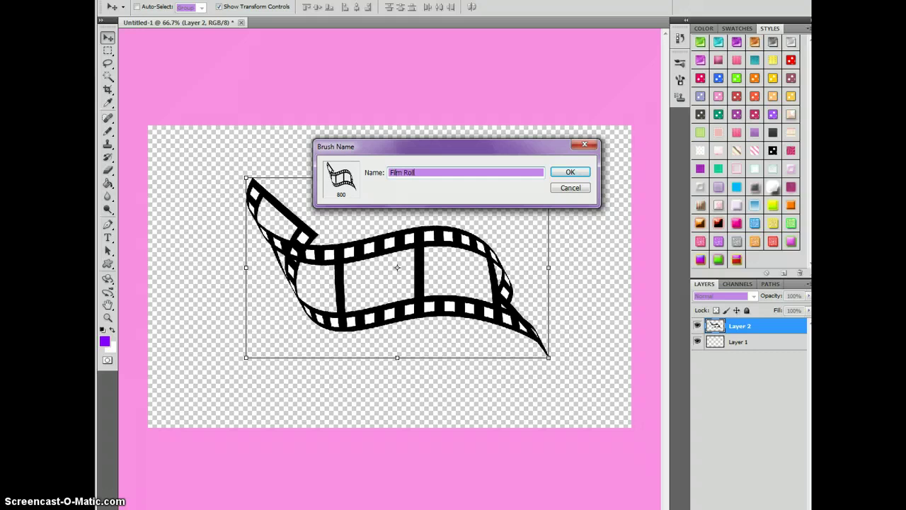
{"action": "key", "text": "Return"}
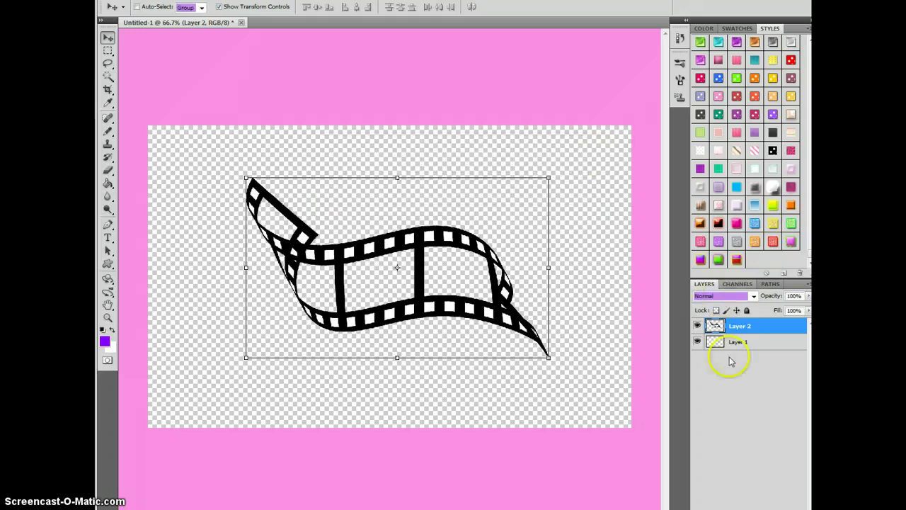
{"action": "left_click", "coordinate": [734, 350]}
{"action": "key", "text": "Delete"}
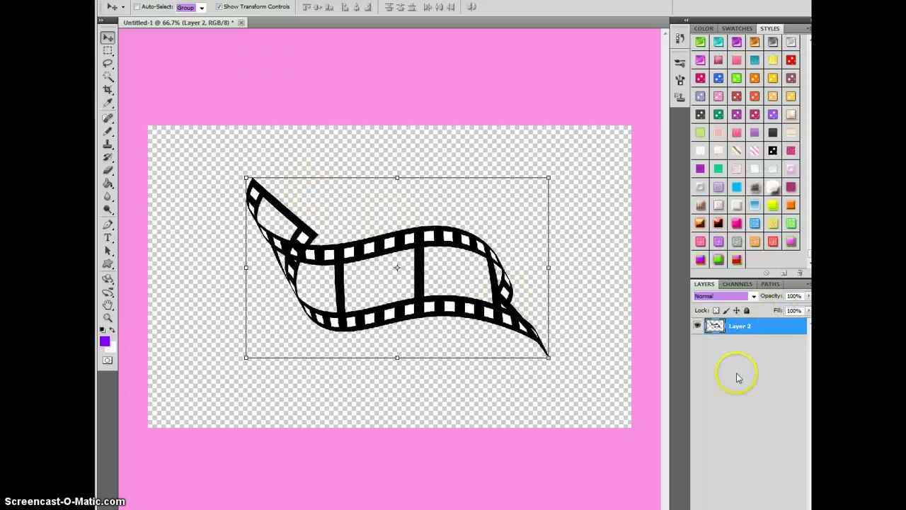
Step: Redefine the Film Roll brush preset and add a new empty Layer 3
{"action": "key", "text": "alt+e"}
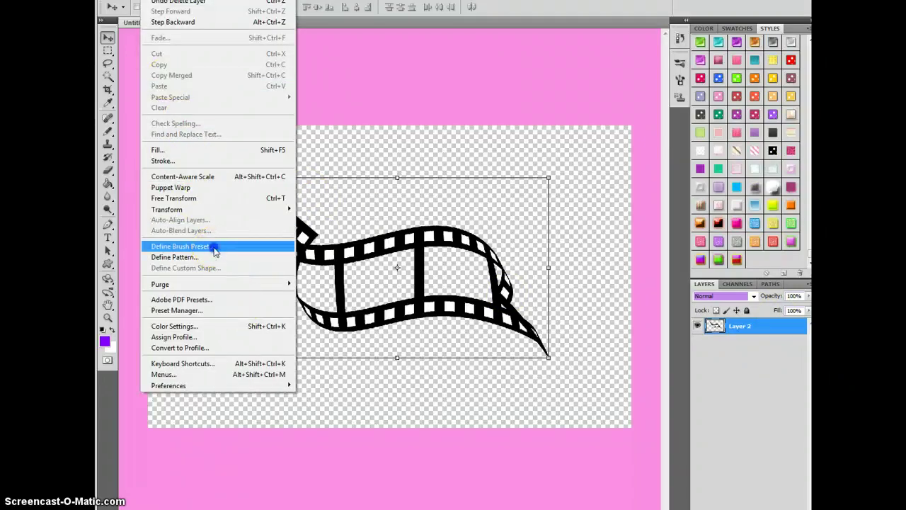
{"action": "left_click", "coordinate": [212, 248]}
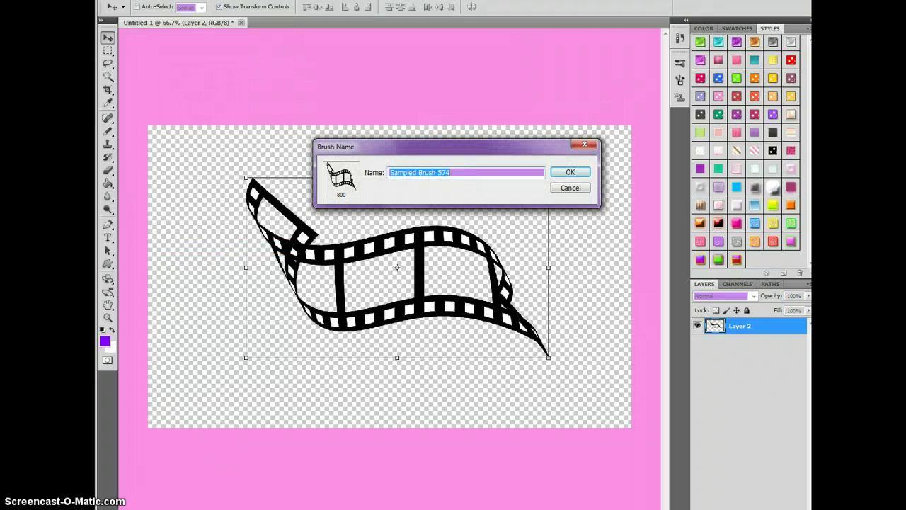
{"action": "type", "text": "Film Roll"}
{"action": "left_click", "coordinate": [570, 172]}
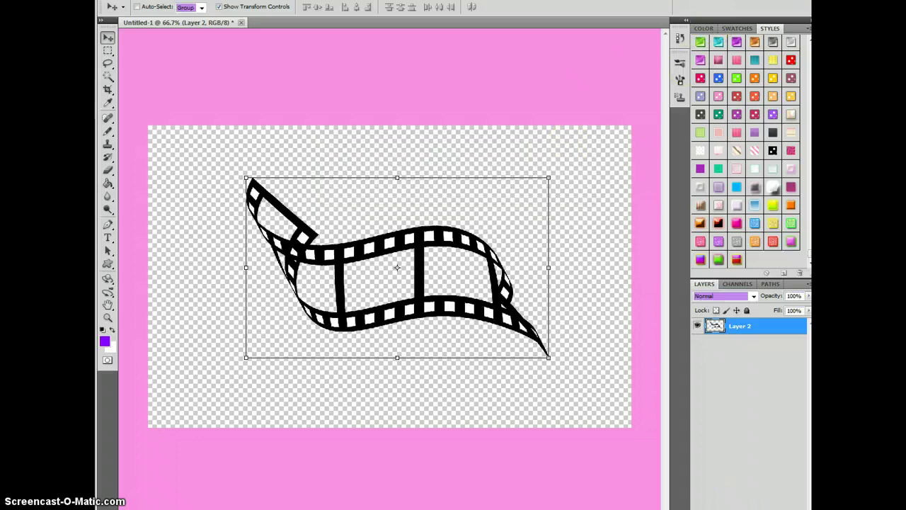
{"action": "key", "text": "ctrl+shift+alt+n"}
{"action": "left_click", "coordinate": [737, 340]}
Step: Delete the film-strip layer and select the Brush Tool with the 800 px Film Roll brush
{"action": "key", "text": "Delete"}
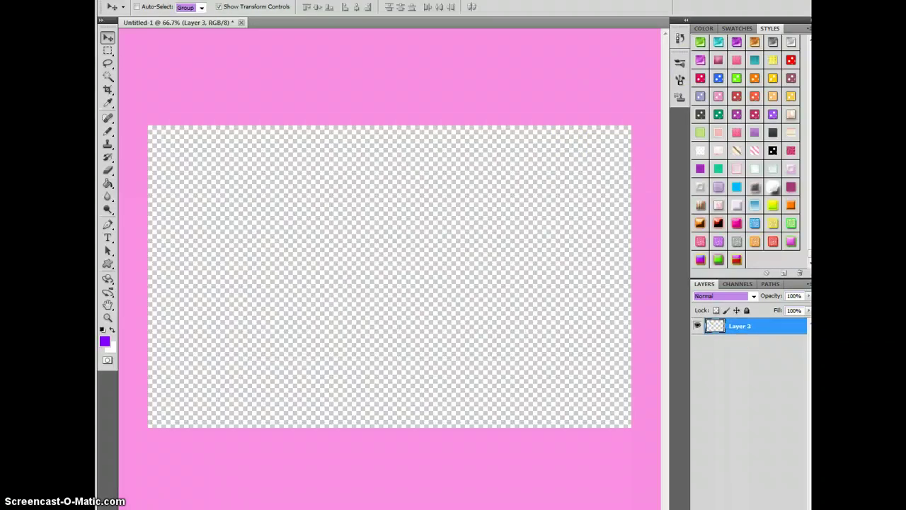
{"action": "left_click", "coordinate": [109, 133]}
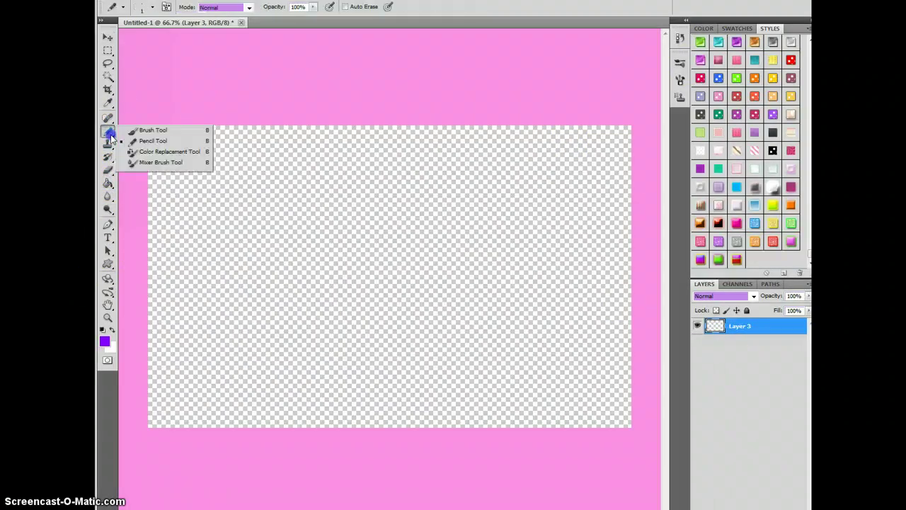
{"action": "left_click", "coordinate": [141, 130]}
{"action": "left_click", "coordinate": [153, 8]}
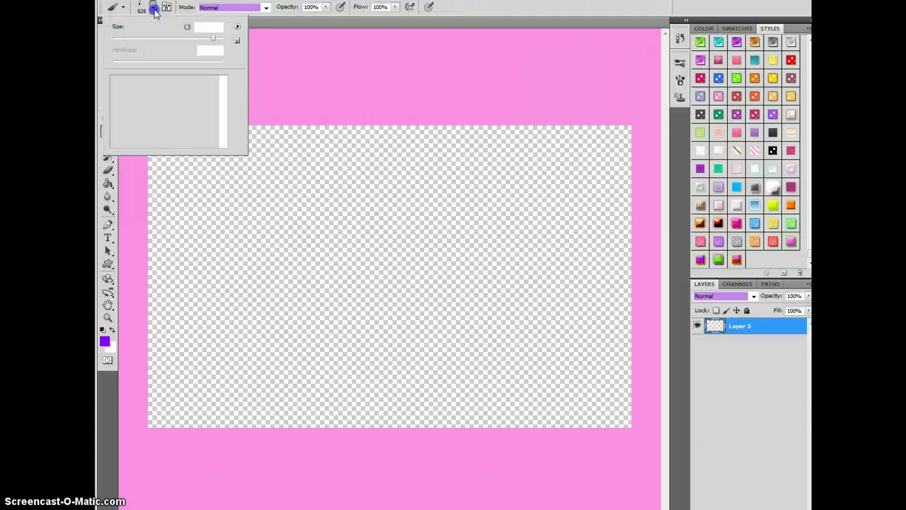
{"action": "left_click_drag", "start_coordinate": [222, 91], "coordinate": [223, 151]}
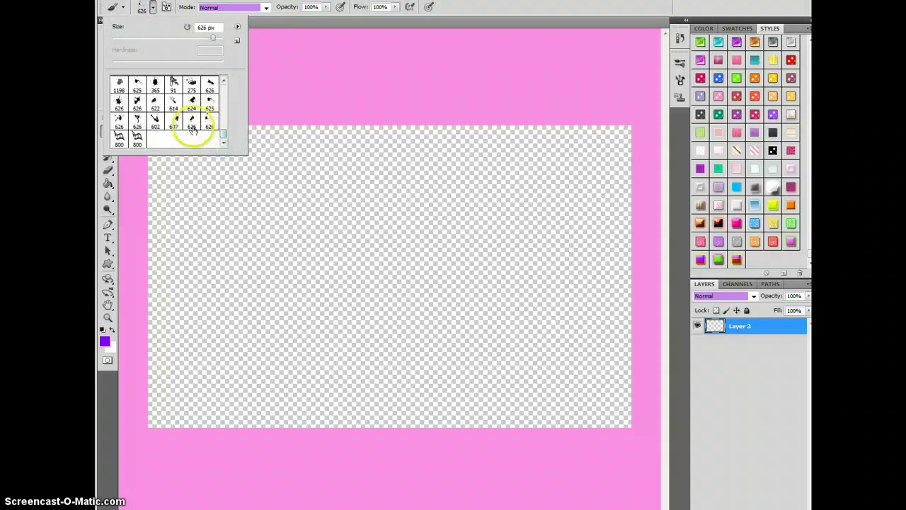
{"action": "left_click", "coordinate": [138, 139]}
{"action": "left_click", "coordinate": [350, 271]}
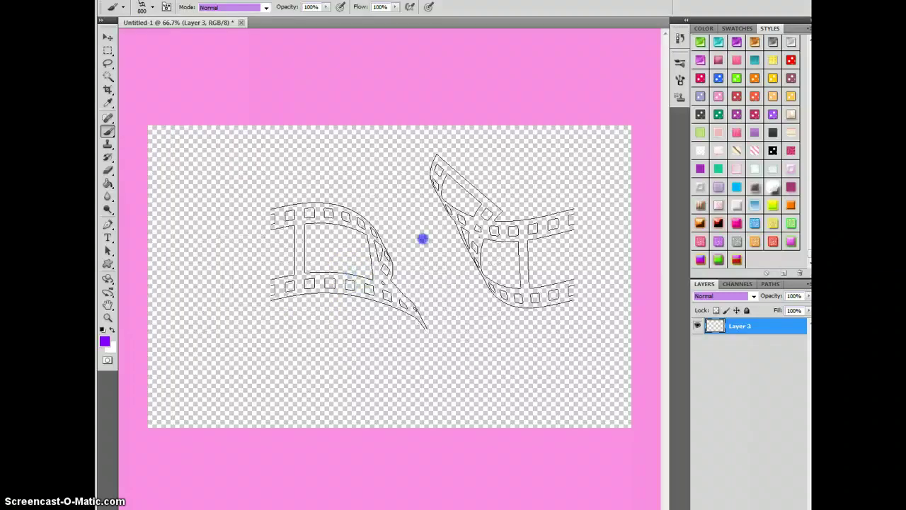
Step: Stamp overlapping purple film strips across the canvas, covering the centre and all corners
{"action": "left_click", "coordinate": [409, 307]}
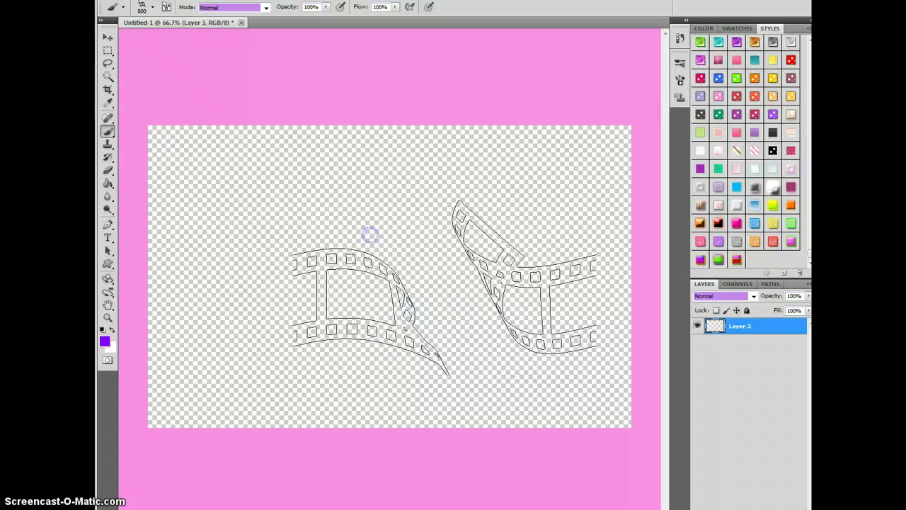
{"action": "left_click", "coordinate": [370, 234]}
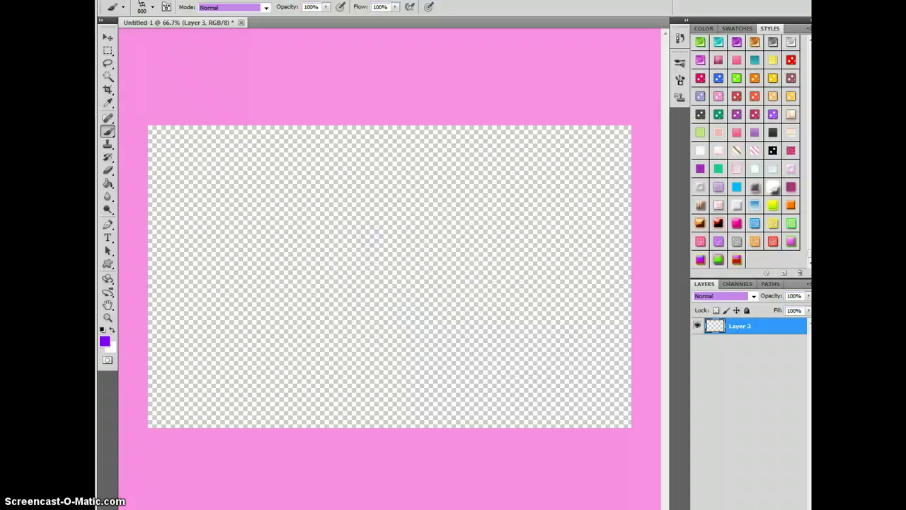
{"action": "left_click", "coordinate": [378, 348]}
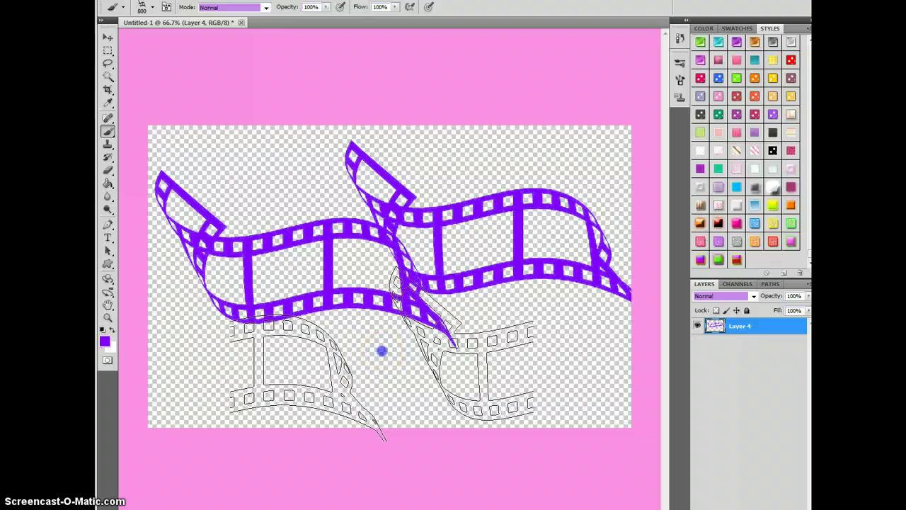
{"action": "left_click", "coordinate": [491, 330]}
{"action": "left_click", "coordinate": [293, 166]}
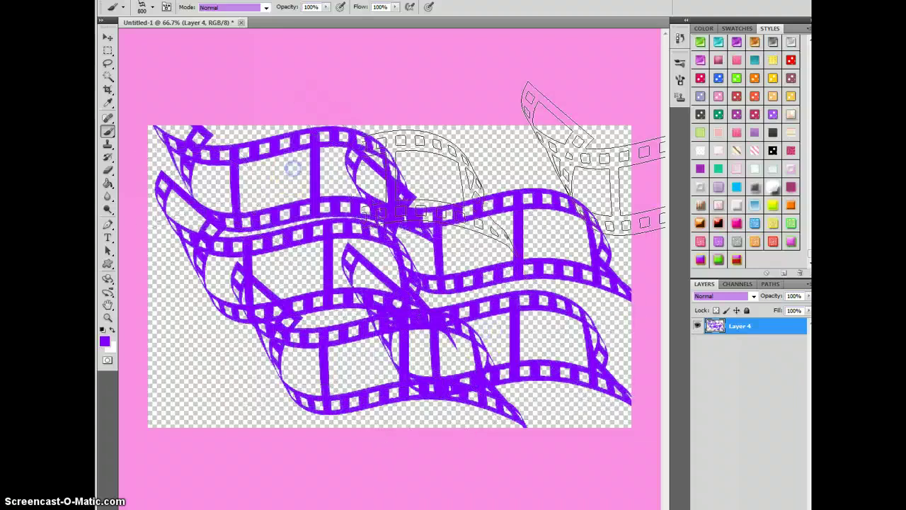
{"action": "left_click", "coordinate": [532, 165]}
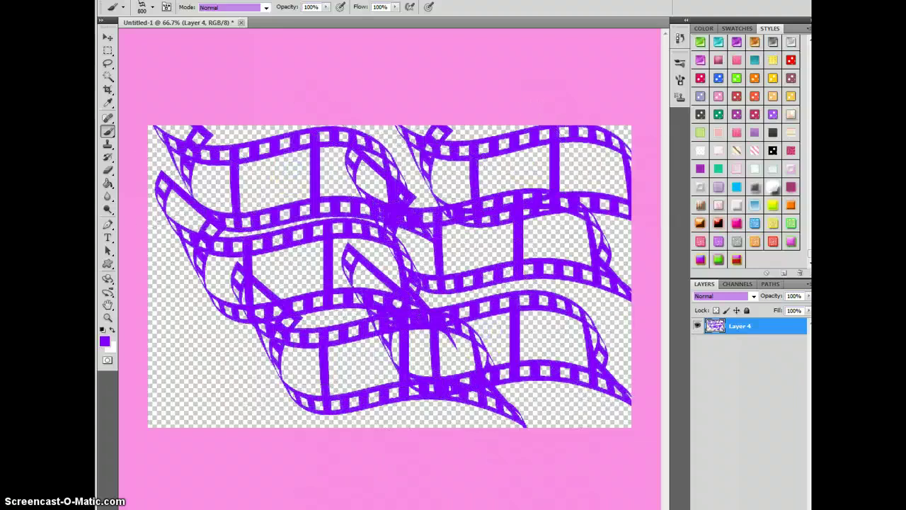
{"action": "key", "text": "alt+Tab"}
Step: Type the closing note 'there you go done :D now i am gonna pause to do patterns :'
{"action": "left_click", "coordinate": [442, 358]}
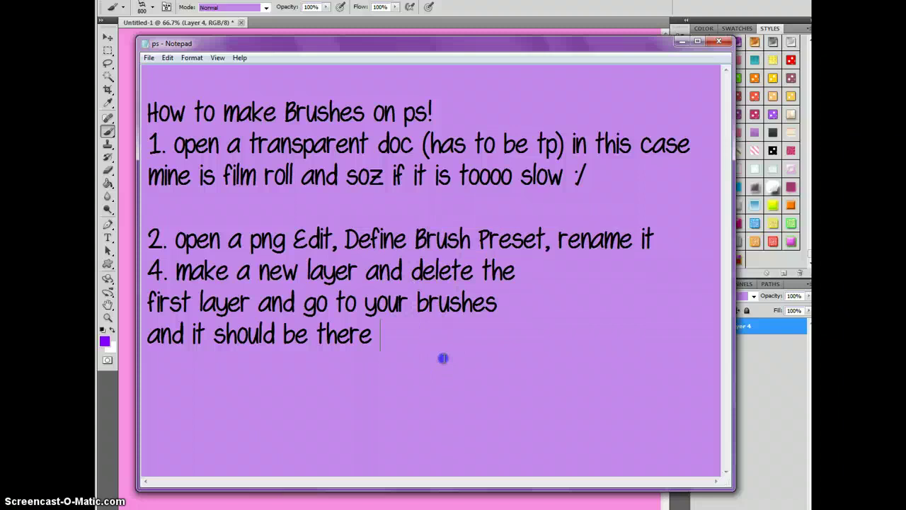
{"action": "type", "text": "there yo"}
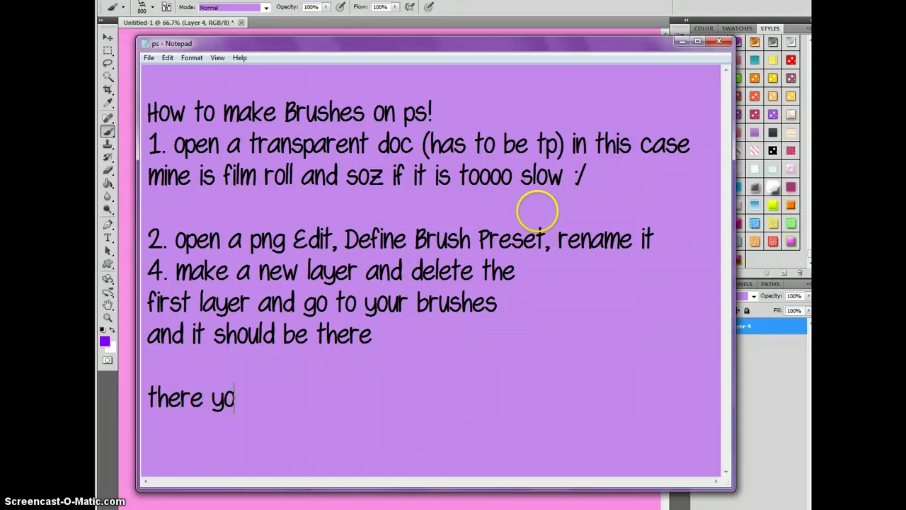
{"action": "type", "text": "u go done :D"}
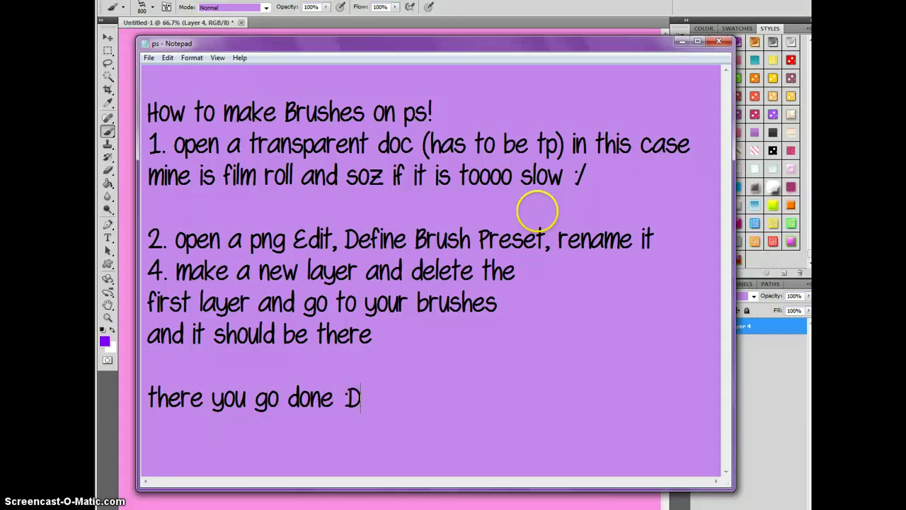
{"action": "type", "text": " now i am gonna pu"}
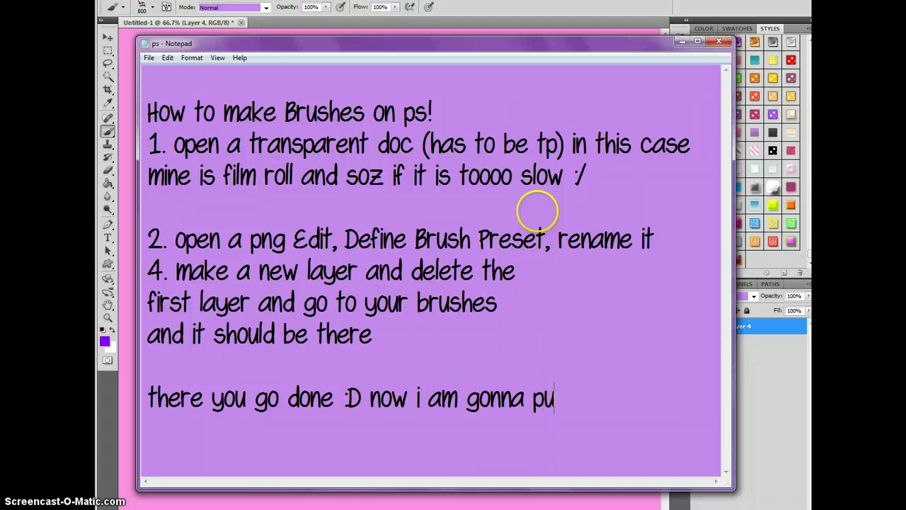
{"action": "key", "text": "BackSpace"}
{"action": "type", "text": "aus"}
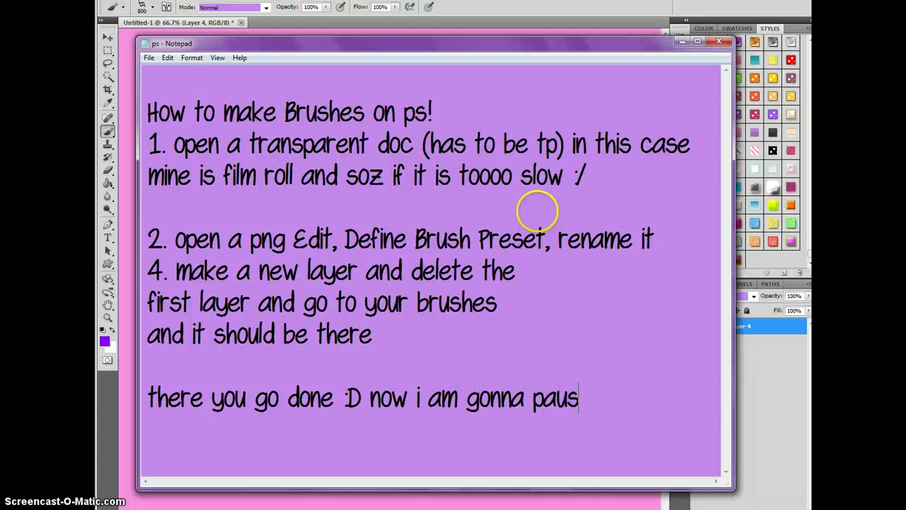
{"action": "type", "text": "e to do"}
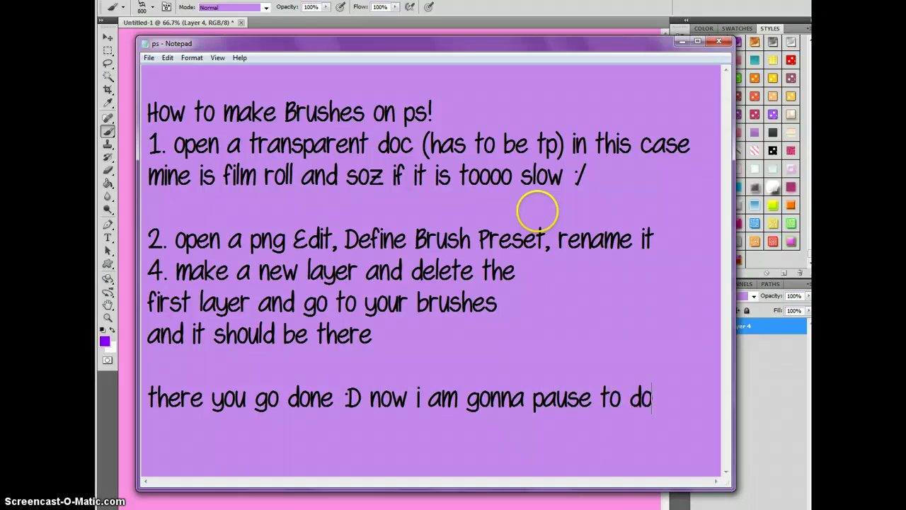
{"action": "type", "text": " patter"}
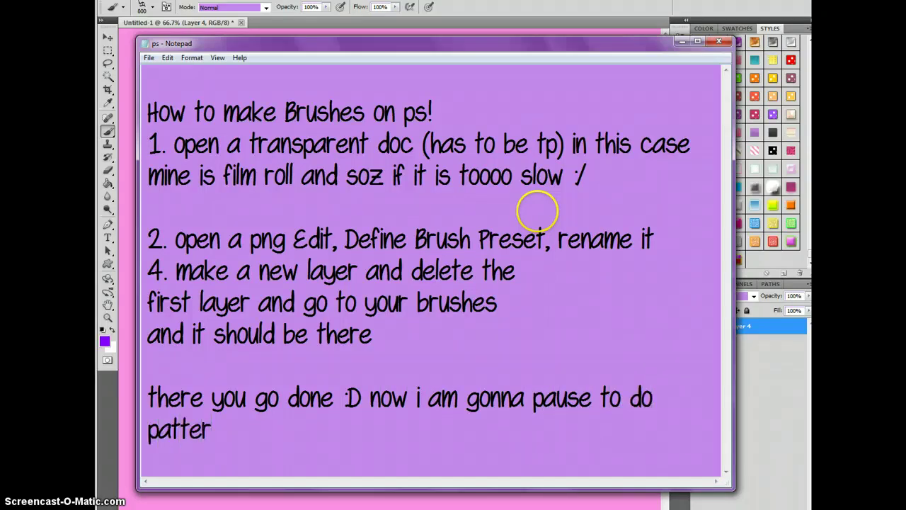
{"action": "type", "text": "ns :"}
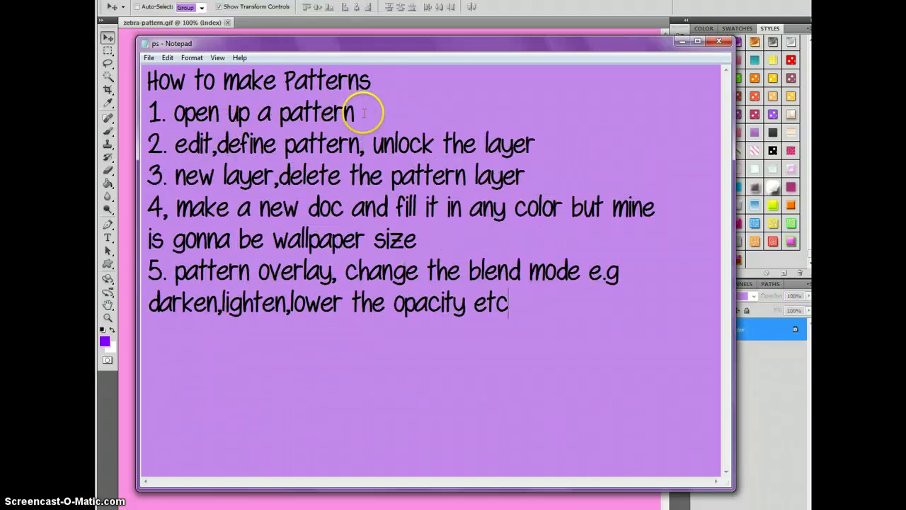
Step: Highlight the pattern guide's define-pattern step and minimize Notepad
{"action": "left_click_drag", "start_coordinate": [183, 113], "coordinate": [352, 113]}
{"action": "left_click", "coordinate": [177, 131]}
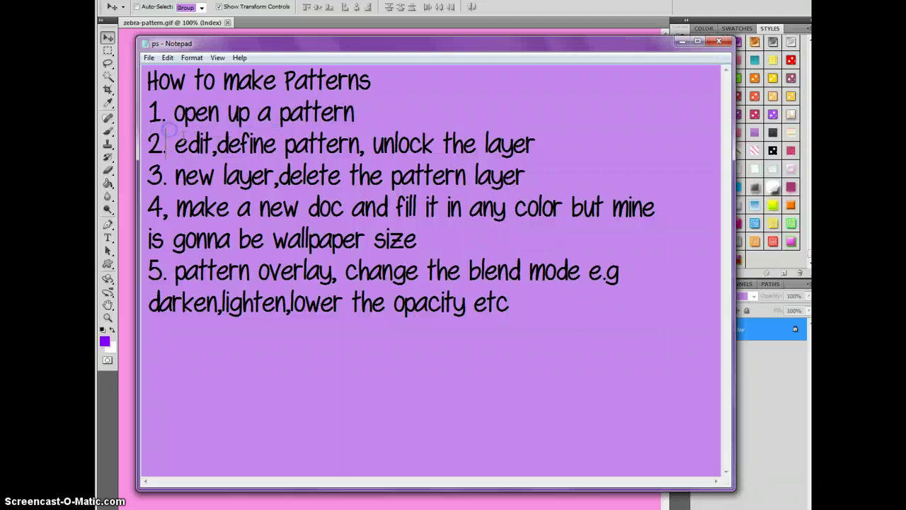
{"action": "left_click_drag", "start_coordinate": [188, 144], "coordinate": [529, 140]}
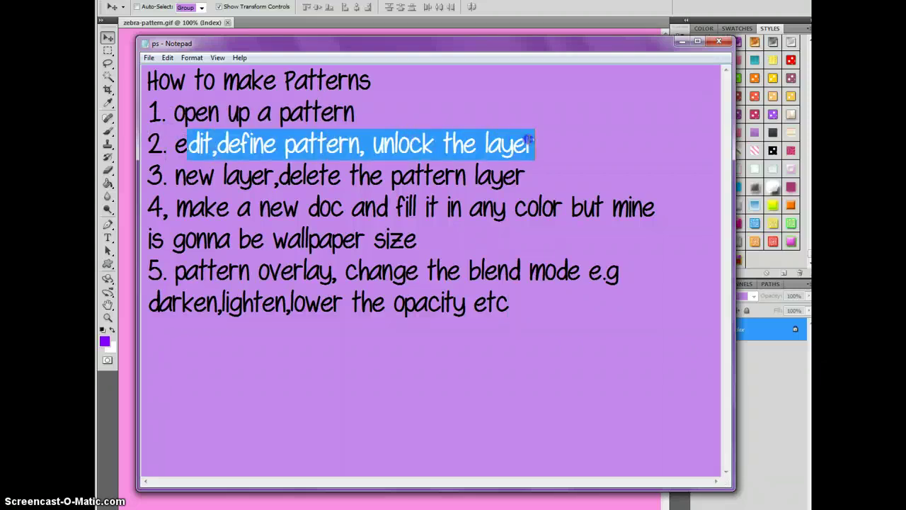
{"action": "left_click", "coordinate": [682, 41]}
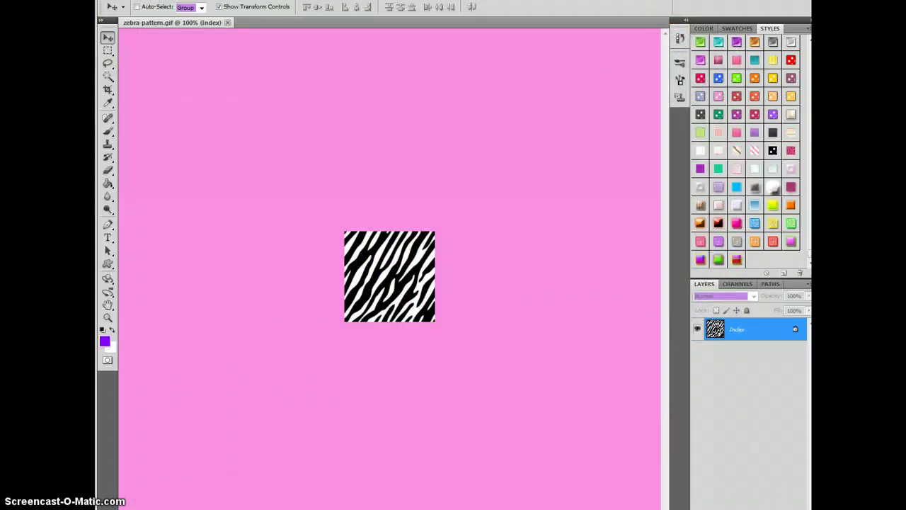
Step: Define the zebra tile as a new pattern named Z
{"action": "left_click", "coordinate": [146, 1]}
{"action": "left_click", "coordinate": [201, 260]}
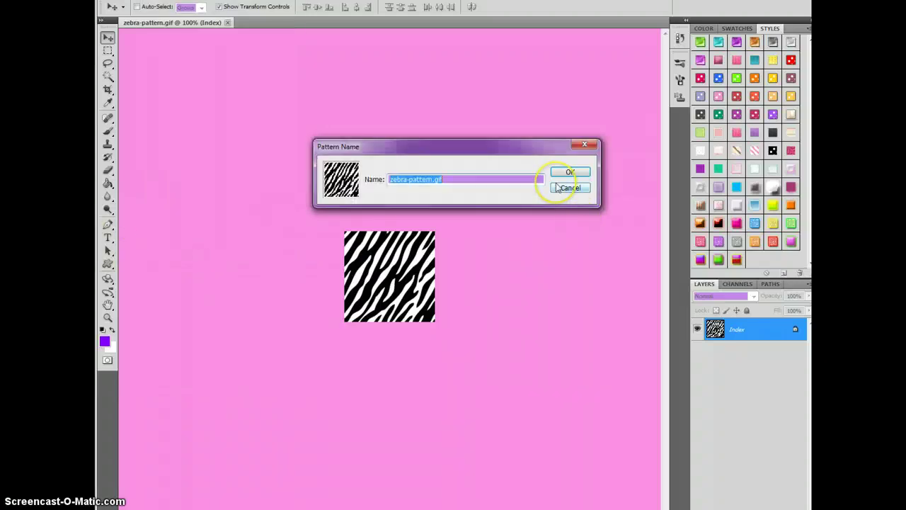
{"action": "type", "text": "Z"}
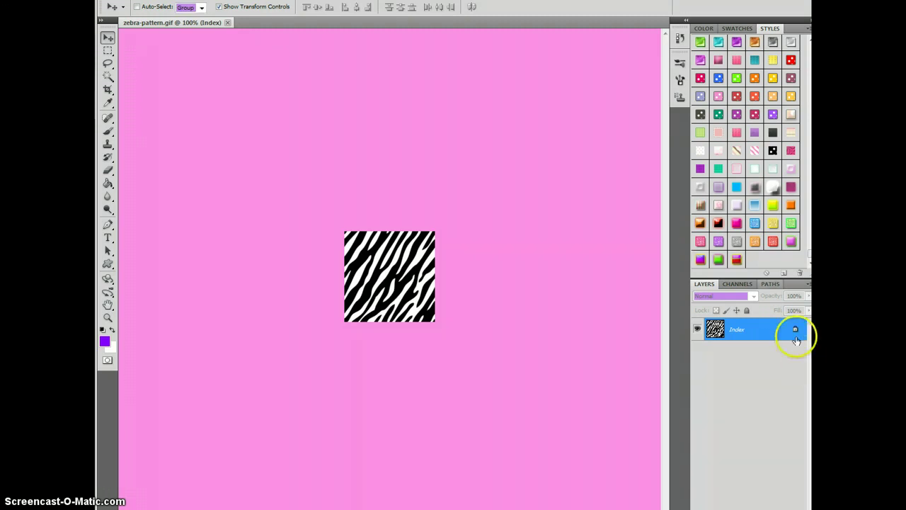
Step: Unlock the Index layer into a regular layer through its layer options
{"action": "left_click", "coordinate": [796, 331]}
{"action": "right_click", "coordinate": [796, 331]}
{"action": "left_click", "coordinate": [761, 328]}
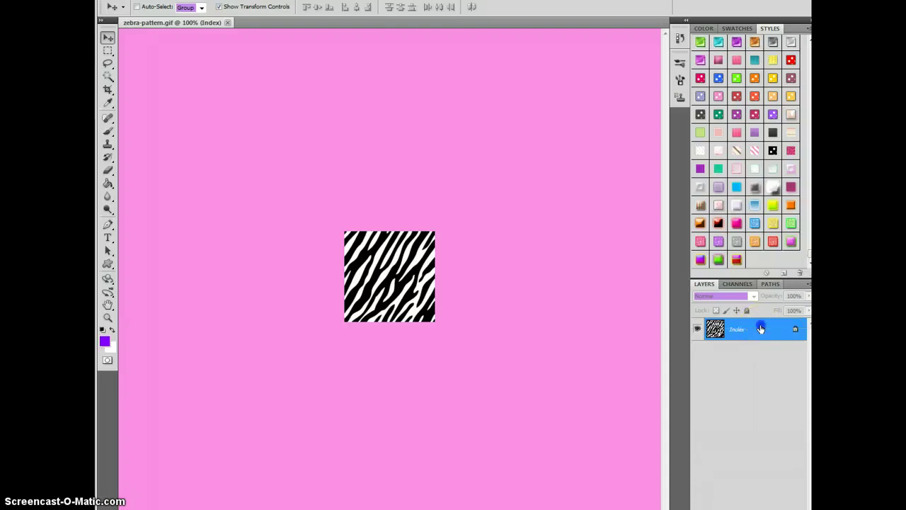
{"action": "left_click", "coordinate": [243, 301]}
{"action": "left_click", "coordinate": [786, 345]}
{"action": "right_click", "coordinate": [794, 330]}
{"action": "left_click", "coordinate": [775, 330]}
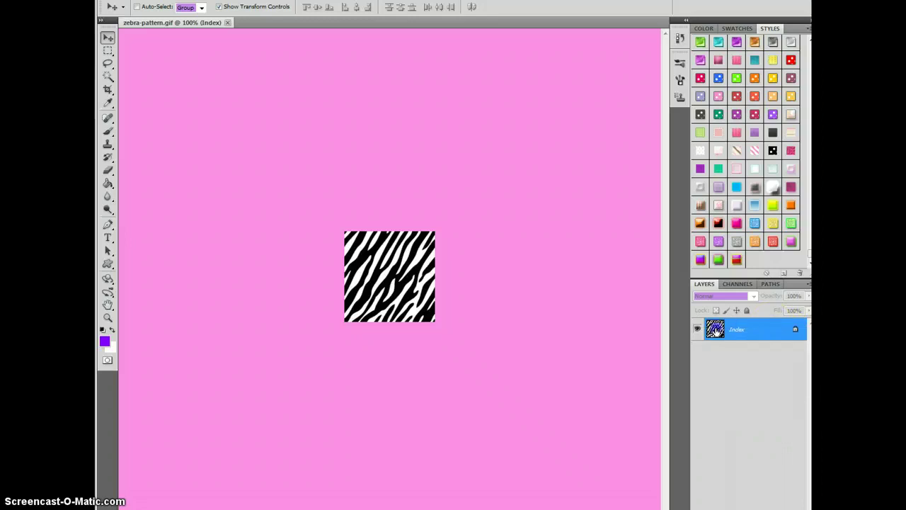
Step: Delete the 'hold up' line plus the title through step 3, then minimize Notepad
{"action": "left_click", "coordinate": [317, 509]}
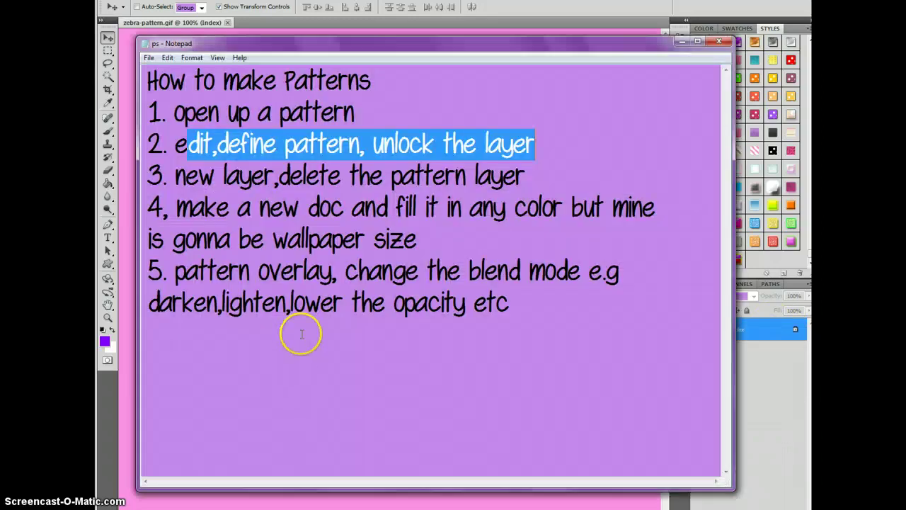
{"action": "left_click", "coordinate": [464, 167]}
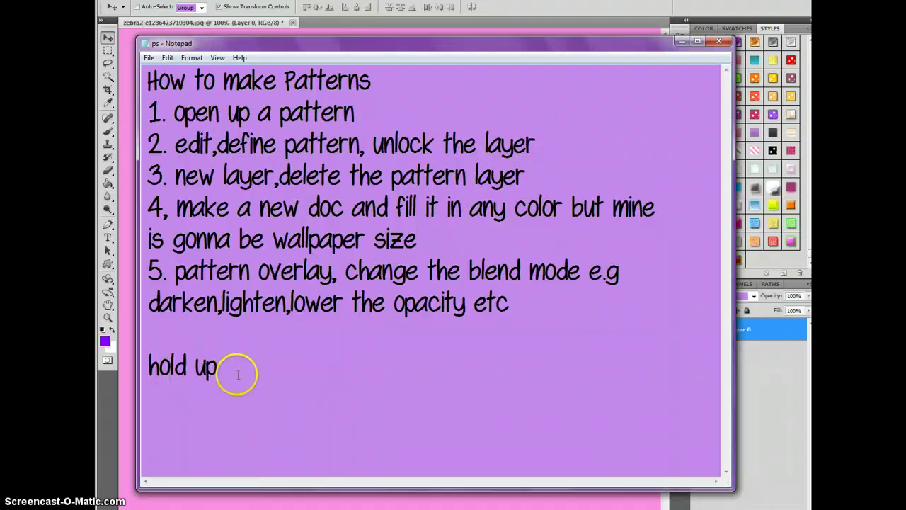
{"action": "key", "text": "BackSpace"}
{"action": "key", "text": "BackSpace"}
{"action": "key", "text": "BackSpace"}
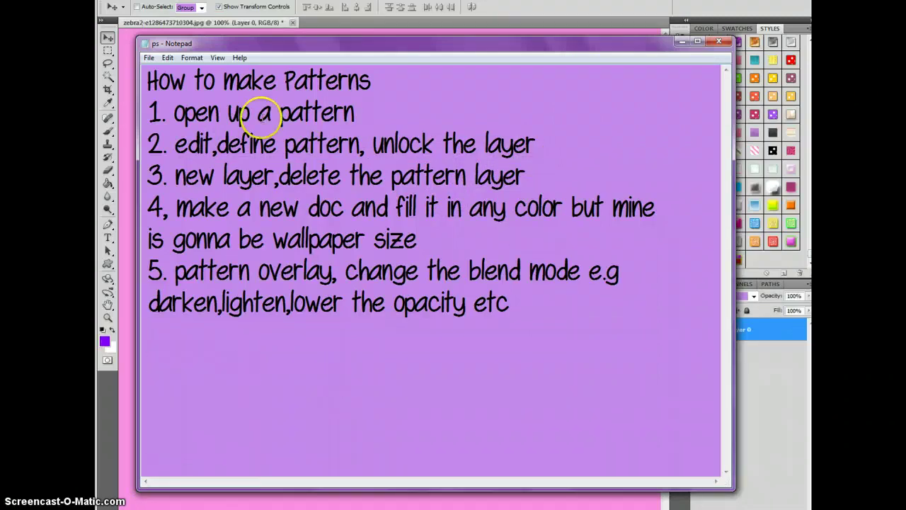
{"action": "mouse_move", "coordinate": [145, 79]}
{"action": "left_mouse_down"}
{"action": "mouse_move", "coordinate": [508, 130]}
{"action": "mouse_move", "coordinate": [567, 177]}
{"action": "left_mouse_up"}
{"action": "key", "text": "BackSpace"}
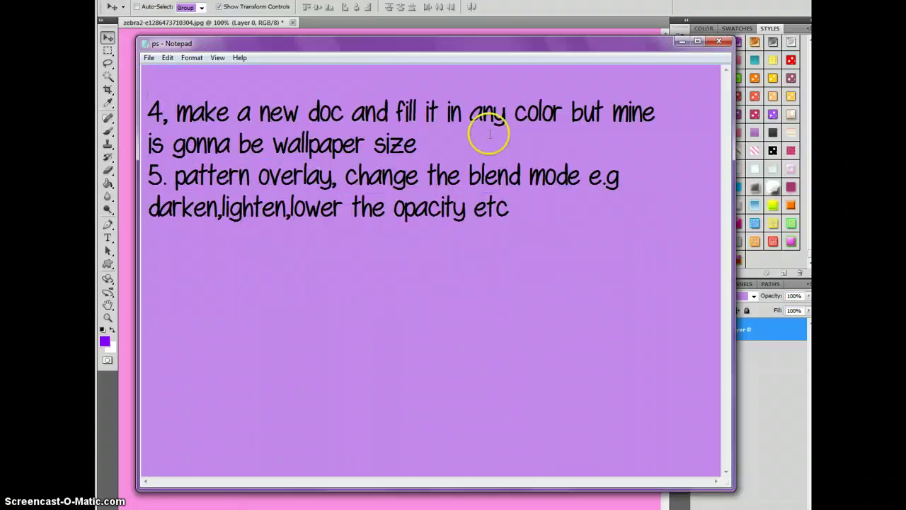
{"action": "left_click", "coordinate": [682, 41]}
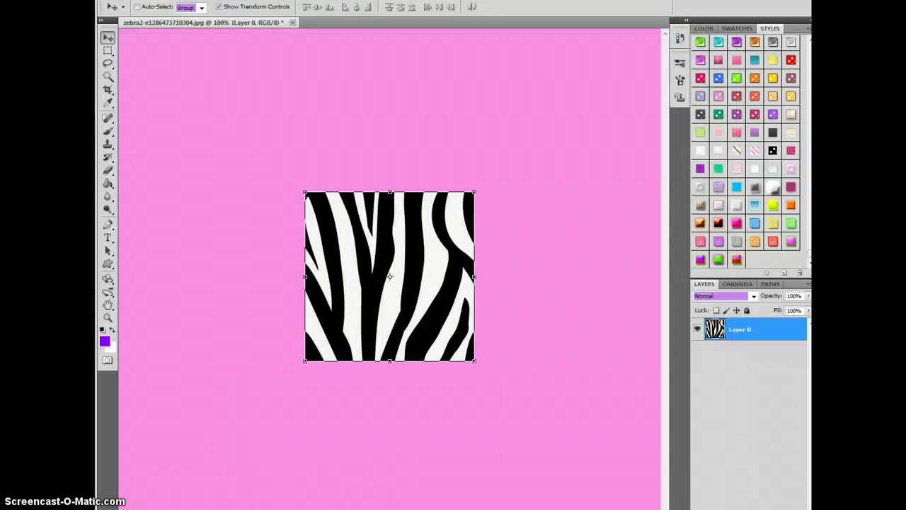
Step: Replace the zebra Layer 0 with a new empty layer
{"action": "key", "text": "ctrl+shift+alt+n"}
{"action": "left_click", "coordinate": [737, 347]}
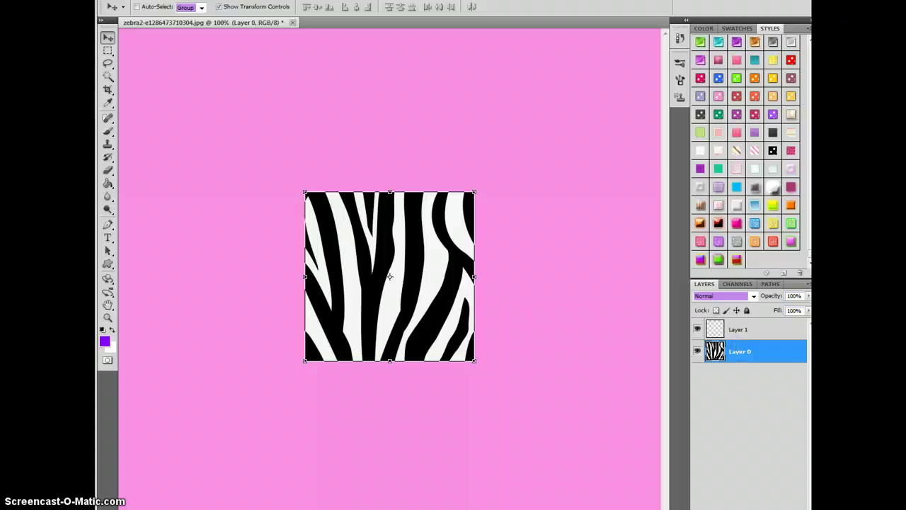
{"action": "key", "text": "Delete"}
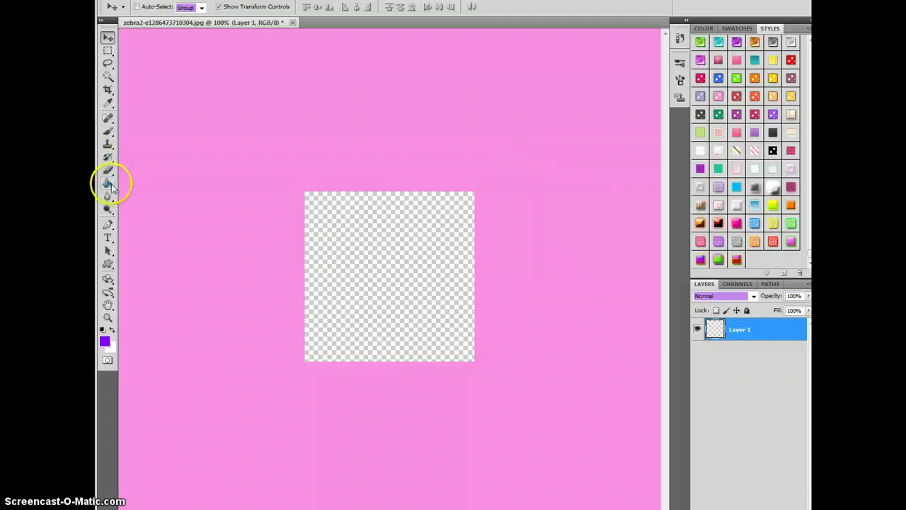
Step: Fill the empty layer solid purple with the Paint Bucket set to Foreground, undoing earlier fills
{"action": "left_click", "coordinate": [107, 183]}
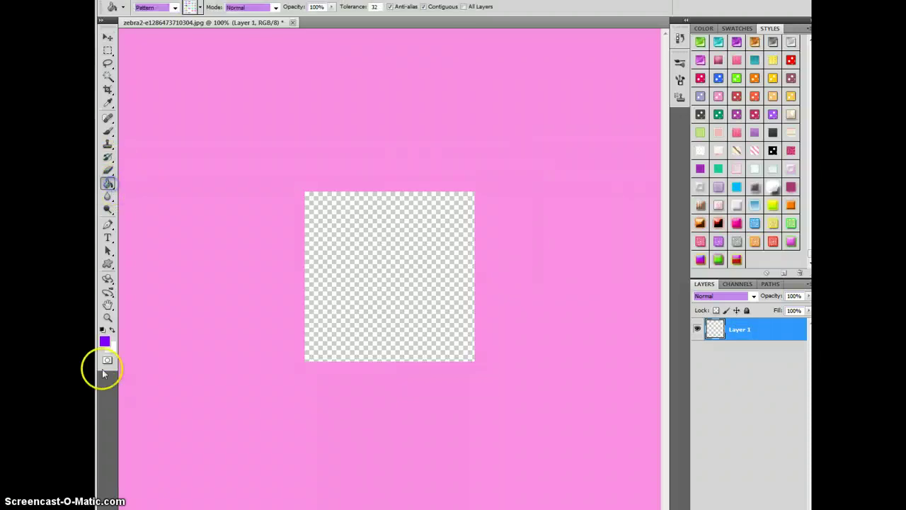
{"action": "left_click", "coordinate": [363, 281]}
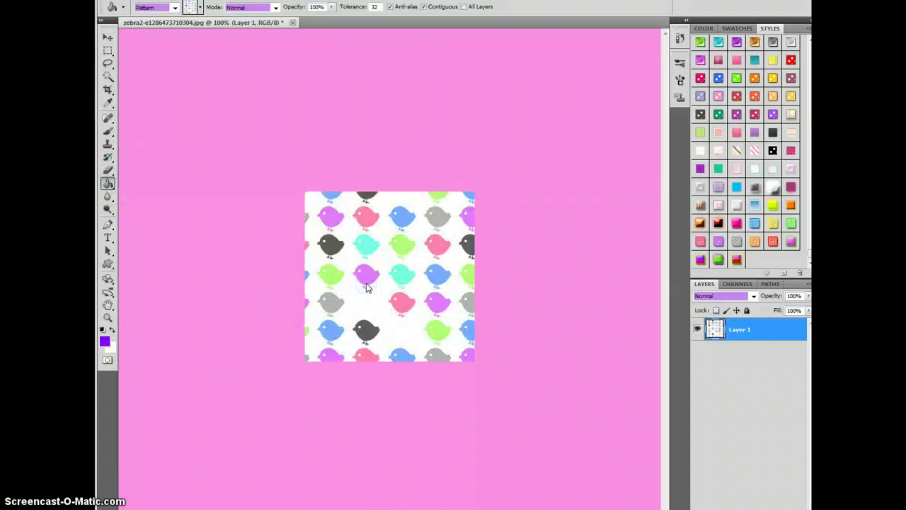
{"action": "left_click", "coordinate": [175, 7]}
{"action": "left_click", "coordinate": [170, 18]}
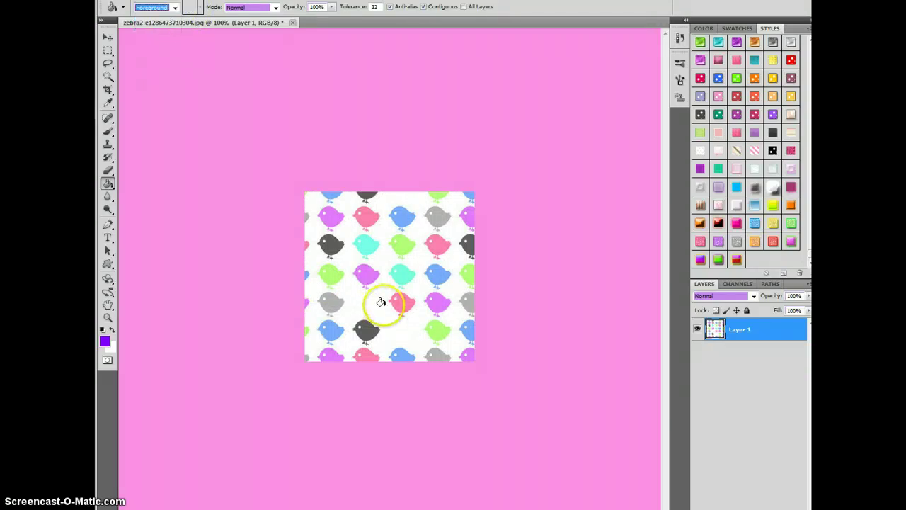
{"action": "left_click", "coordinate": [376, 303]}
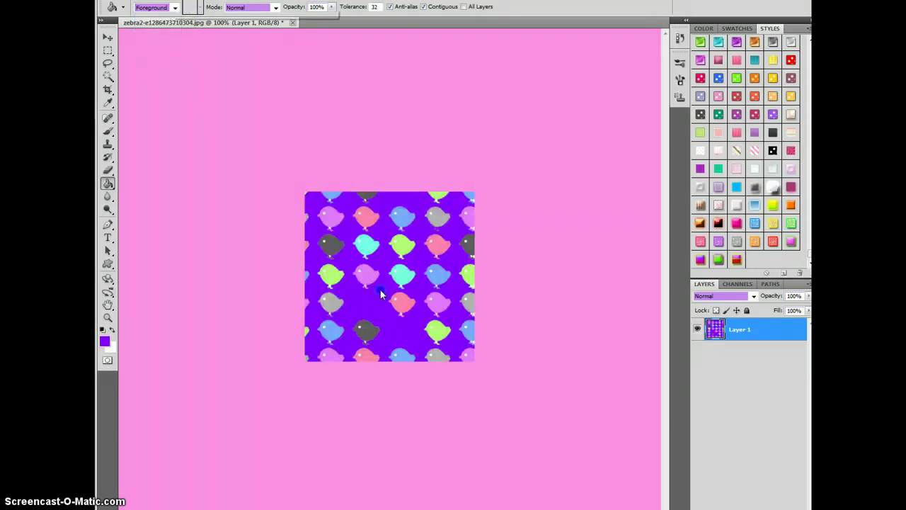
{"action": "left_click", "coordinate": [151, 2]}
{"action": "left_click", "coordinate": [173, 22]}
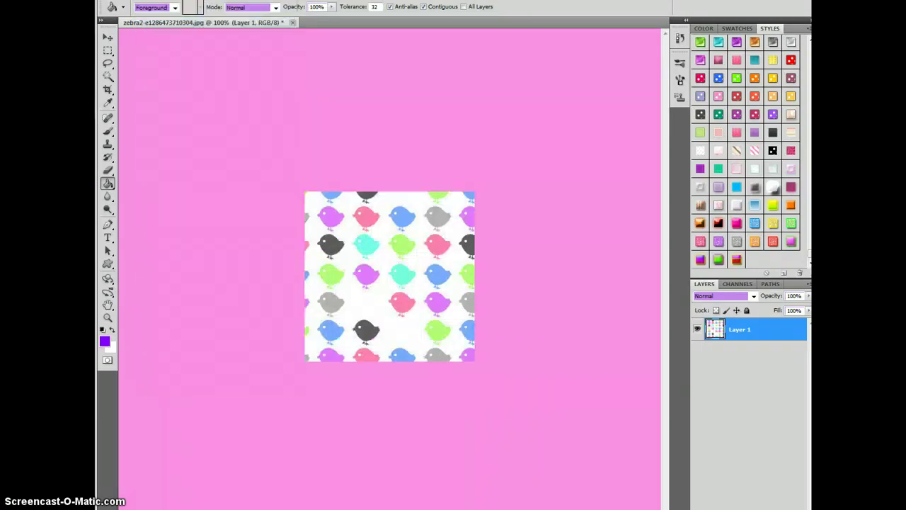
{"action": "left_click", "coordinate": [157, 1]}
{"action": "left_click", "coordinate": [163, 22]}
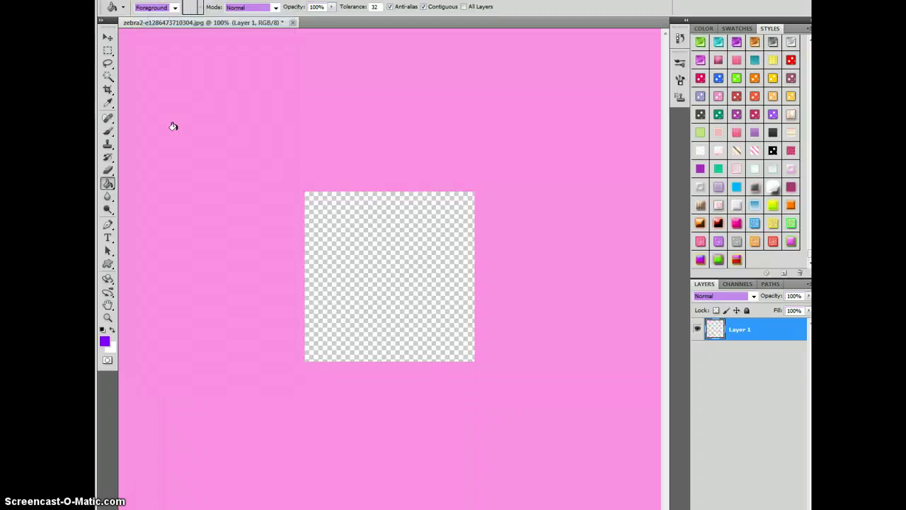
{"action": "left_click", "coordinate": [361, 259]}
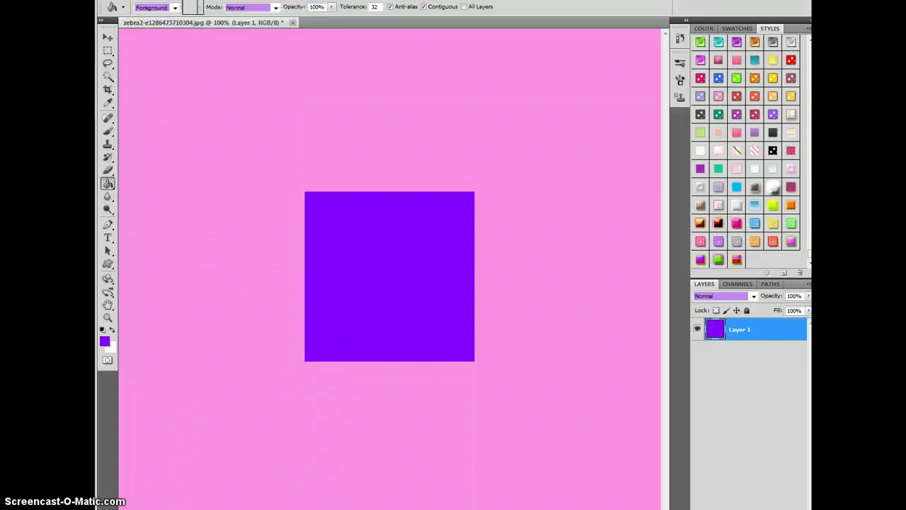
{"action": "left_click", "coordinate": [319, 509]}
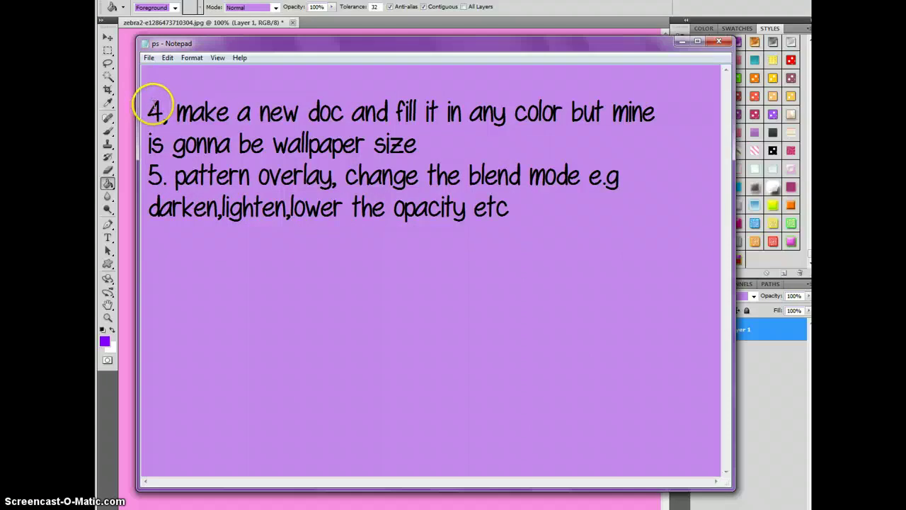
{"action": "left_click", "coordinate": [679, 42]}
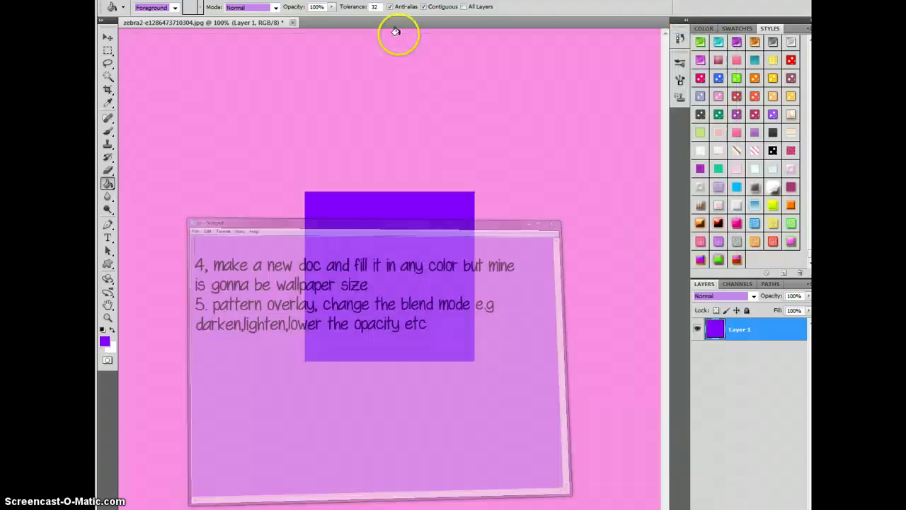
Step: Close the zebra document without saving and create a new 1280×800 transparent document
{"action": "left_click", "coordinate": [292, 23]}
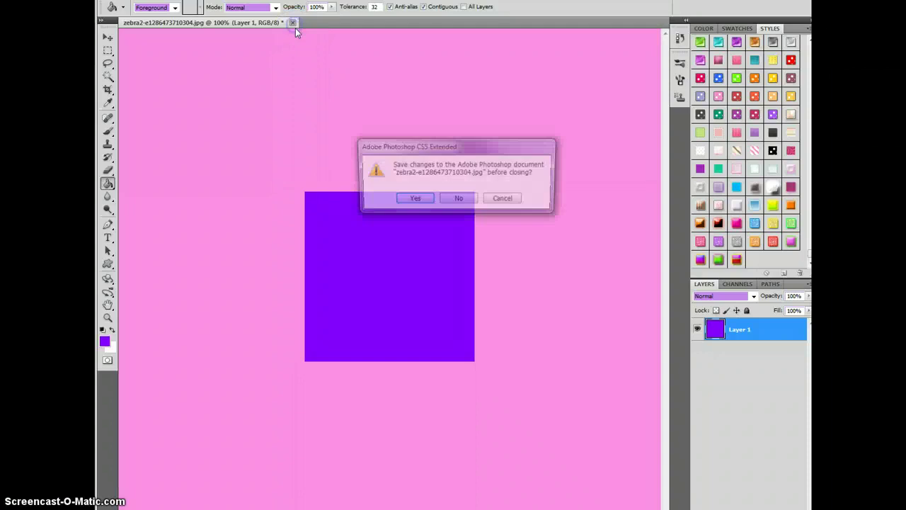
{"action": "left_click", "coordinate": [464, 199]}
{"action": "left_click", "coordinate": [135, 1]}
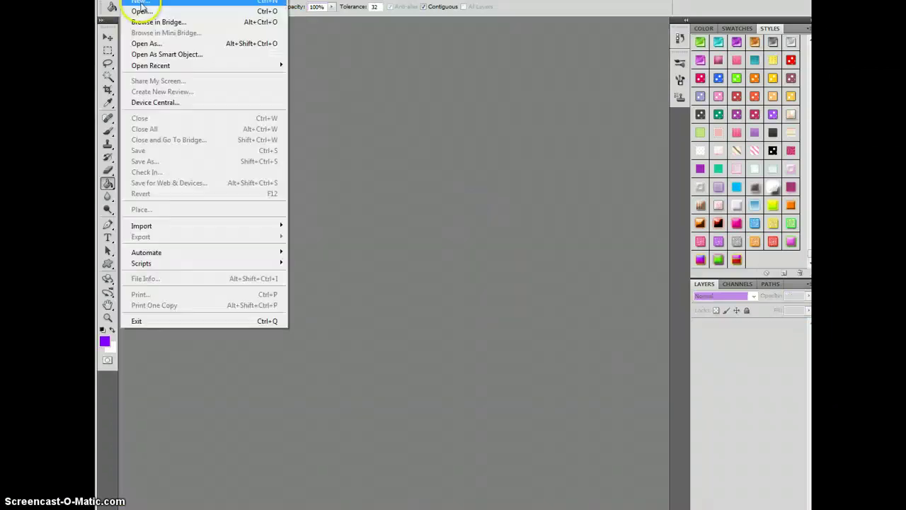
{"action": "left_click", "coordinate": [142, 7]}
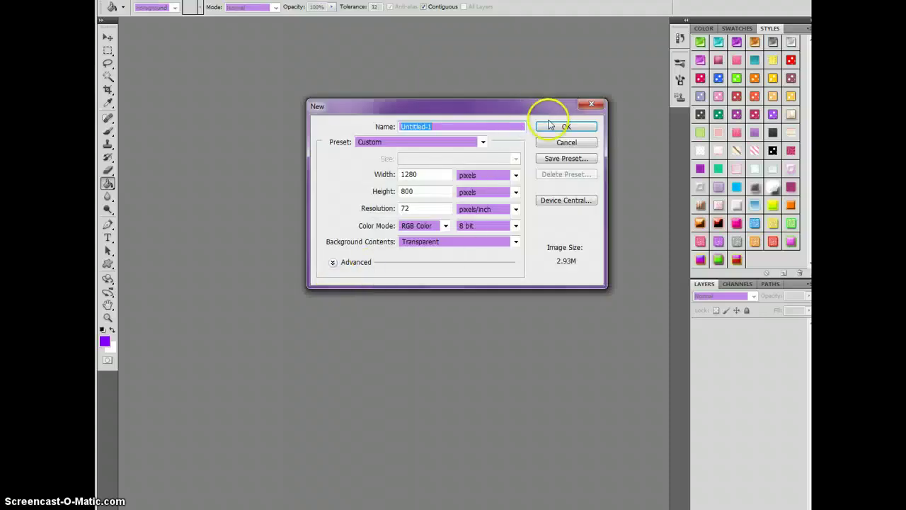
{"action": "left_click", "coordinate": [548, 121]}
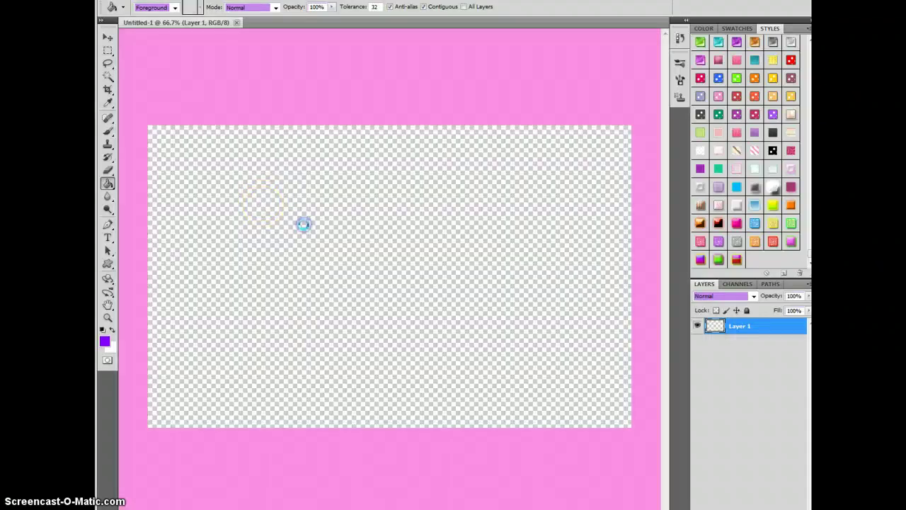
Step: Fill the new canvas solid purple with the Paint Bucket
{"action": "left_click", "coordinate": [301, 220]}
{"action": "left_click", "coordinate": [108, 37]}
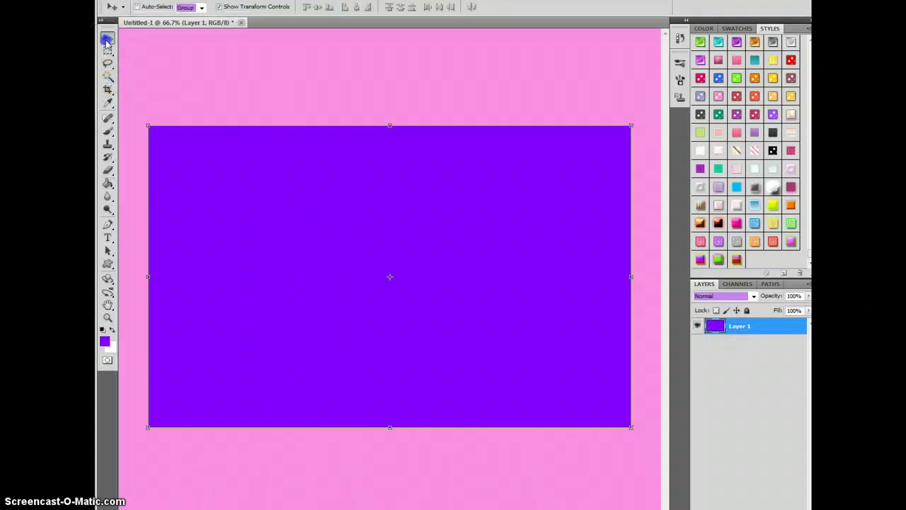
{"action": "left_click", "coordinate": [192, 122]}
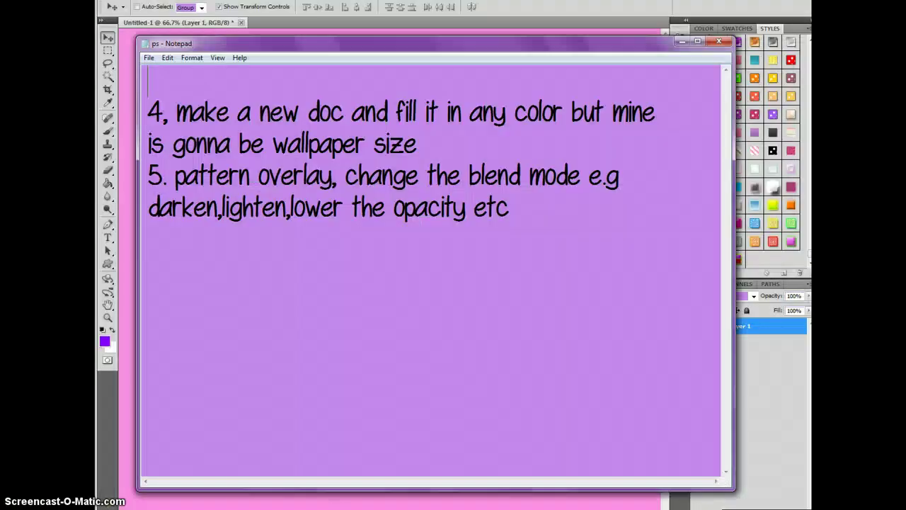
Step: Delete the completed step 4 from the notes and minimize Notepad
{"action": "left_click", "coordinate": [170, 80]}
{"action": "left_click_drag", "start_coordinate": [151, 107], "coordinate": [465, 137]}
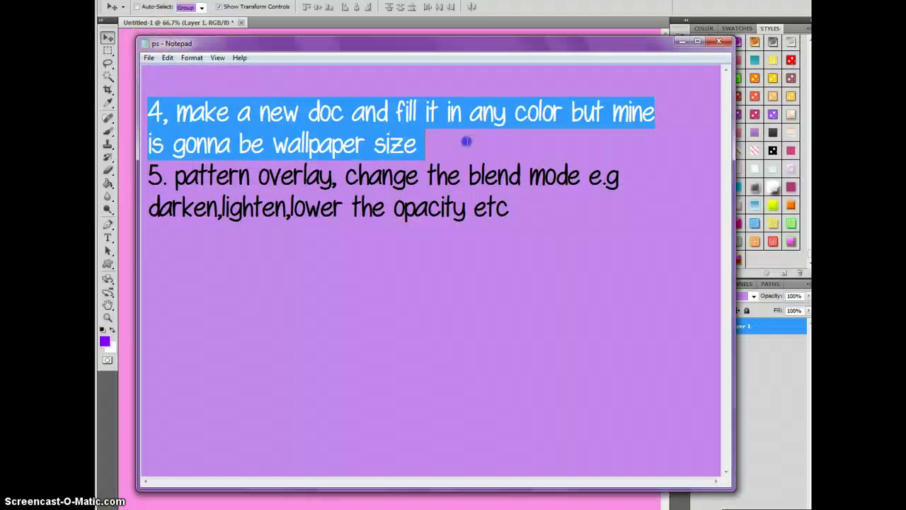
{"action": "key", "text": "Delete"}
{"action": "key", "text": "Delete"}
{"action": "type", "text": "now get ur pattern like me"}
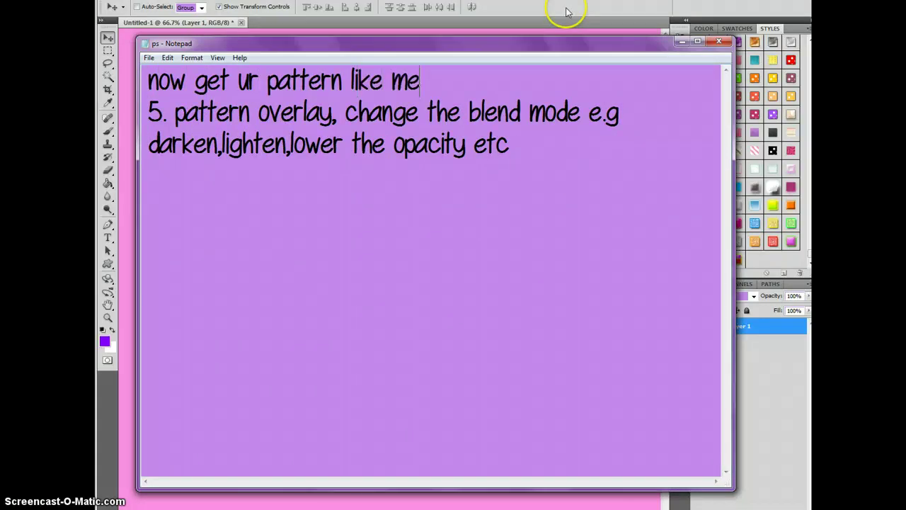
{"action": "left_click", "coordinate": [158, 496]}
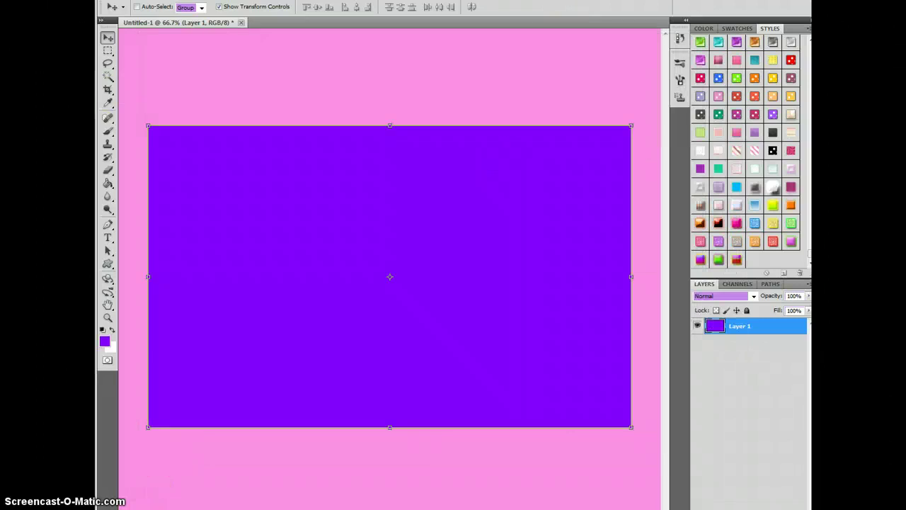
Step: Give Layer 1 a zebra-stripe Pattern Overlay in Darken blend mode, after briefly trying Lighten
{"action": "left_click", "coordinate": [708, 507]}
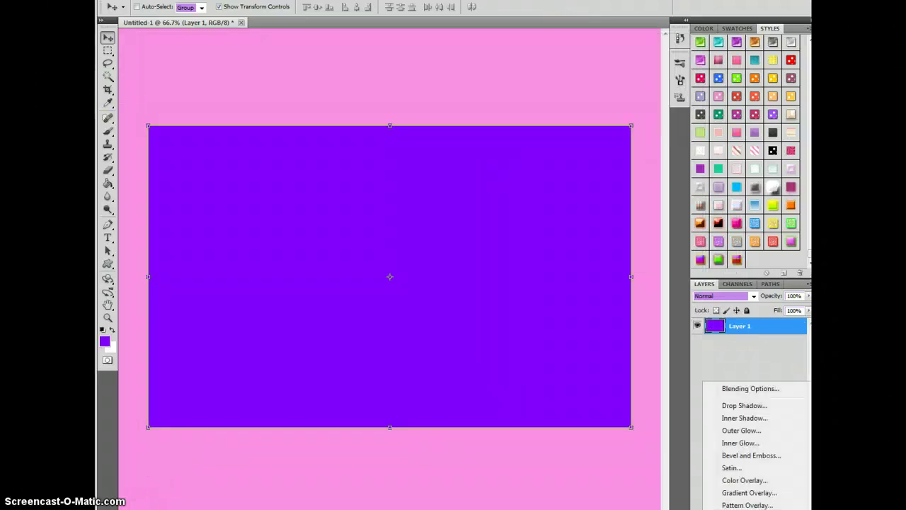
{"action": "left_click", "coordinate": [736, 504]}
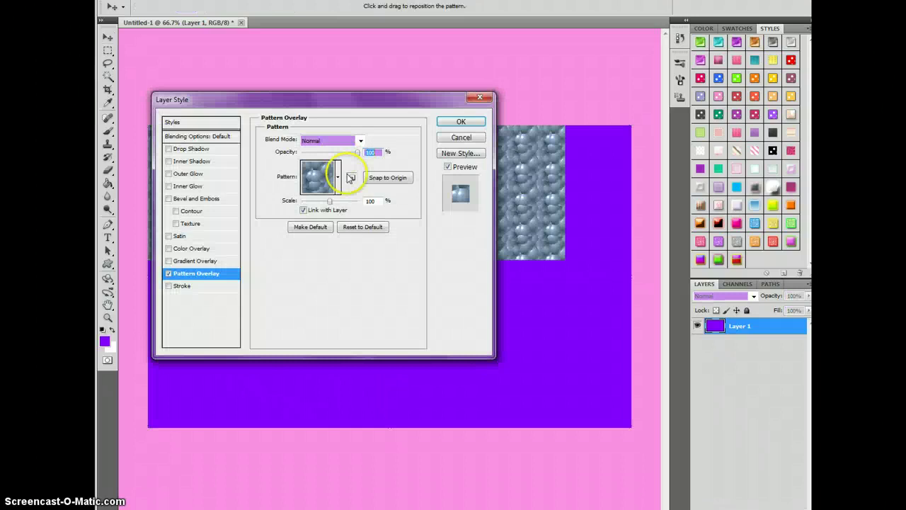
{"action": "left_click", "coordinate": [340, 179]}
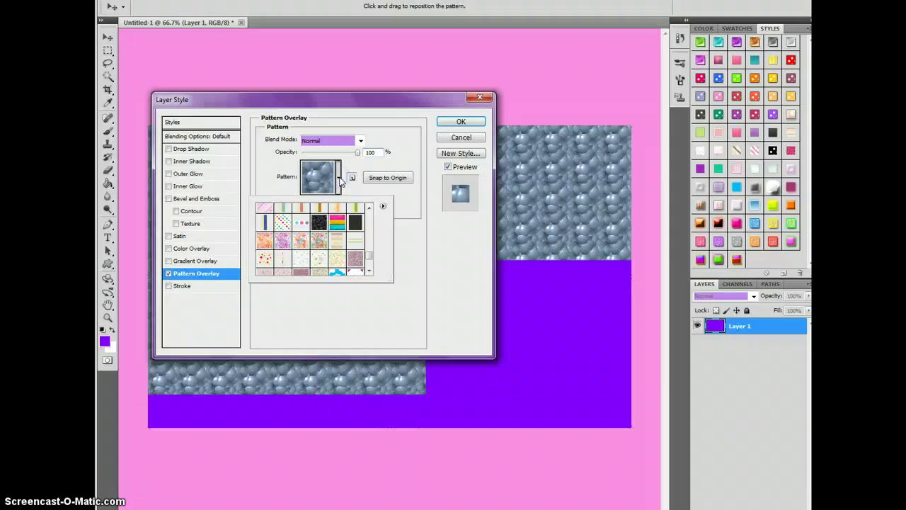
{"action": "scroll", "coordinate": [370, 256], "scroll_direction": "down", "scroll_amount": 5}
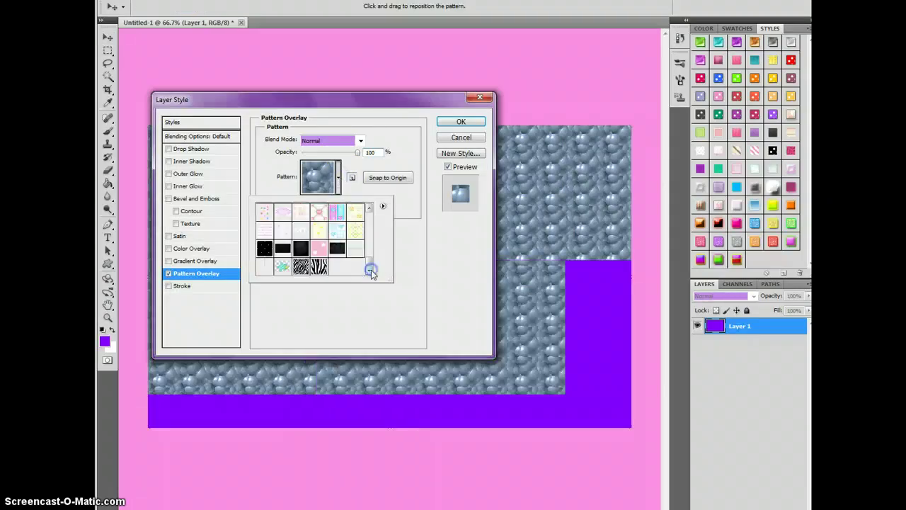
{"action": "left_click", "coordinate": [319, 267]}
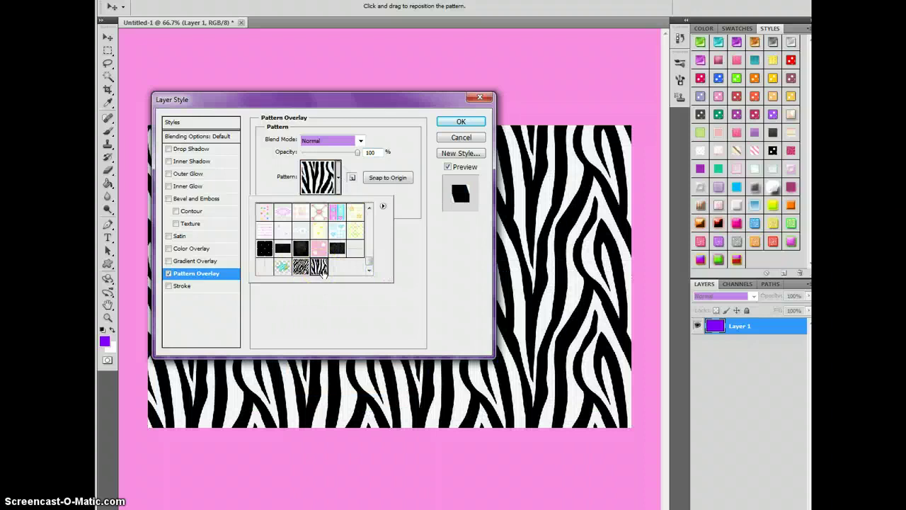
{"action": "left_click", "coordinate": [358, 142]}
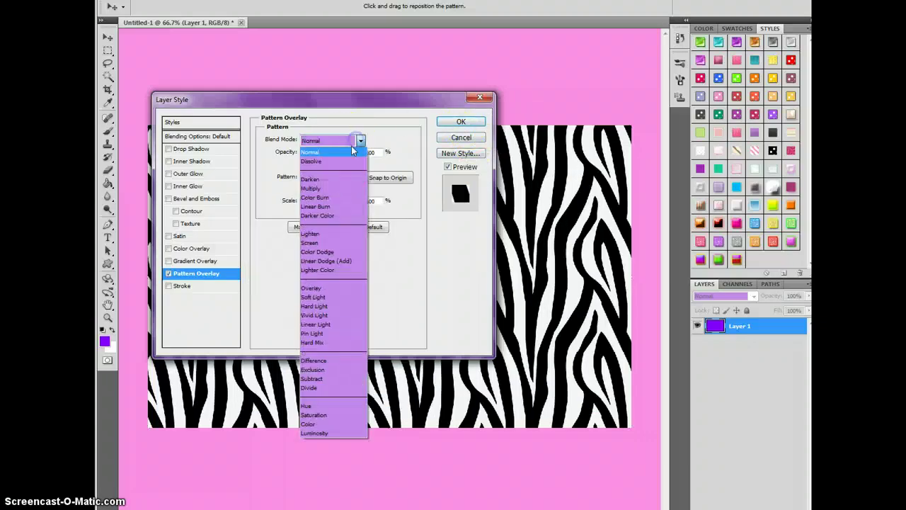
{"action": "left_click", "coordinate": [326, 178]}
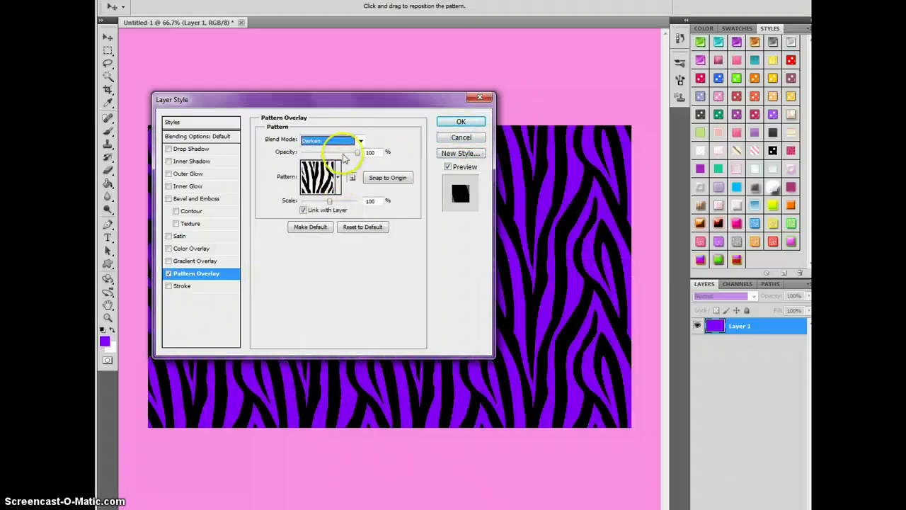
{"action": "left_click", "coordinate": [360, 140]}
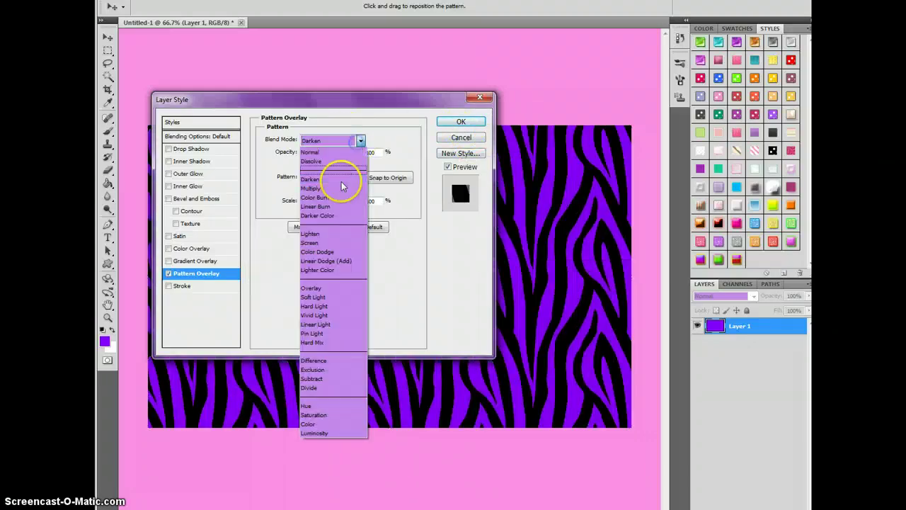
{"action": "left_click", "coordinate": [338, 234]}
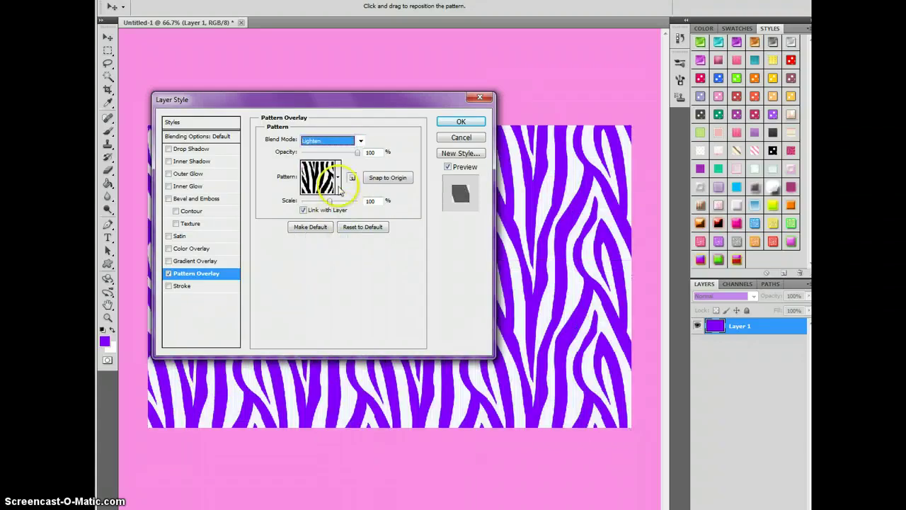
{"action": "left_click", "coordinate": [353, 143]}
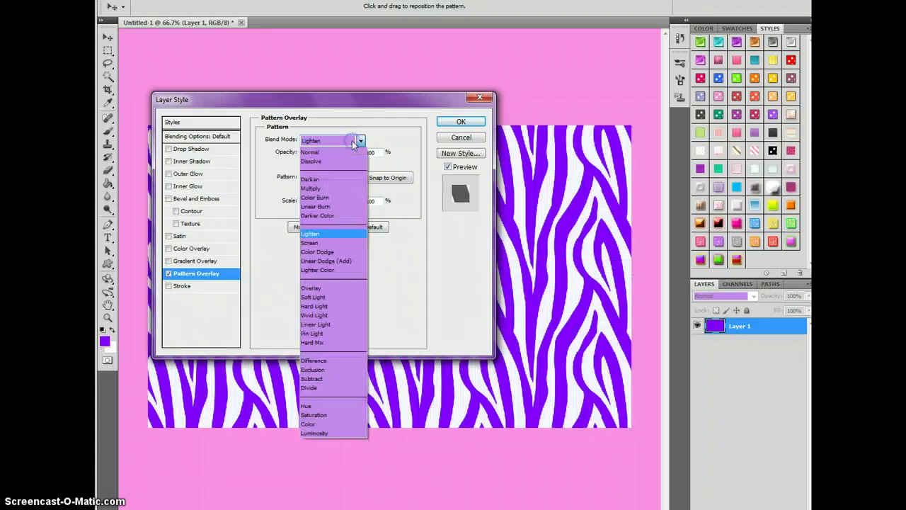
{"action": "left_click", "coordinate": [338, 180]}
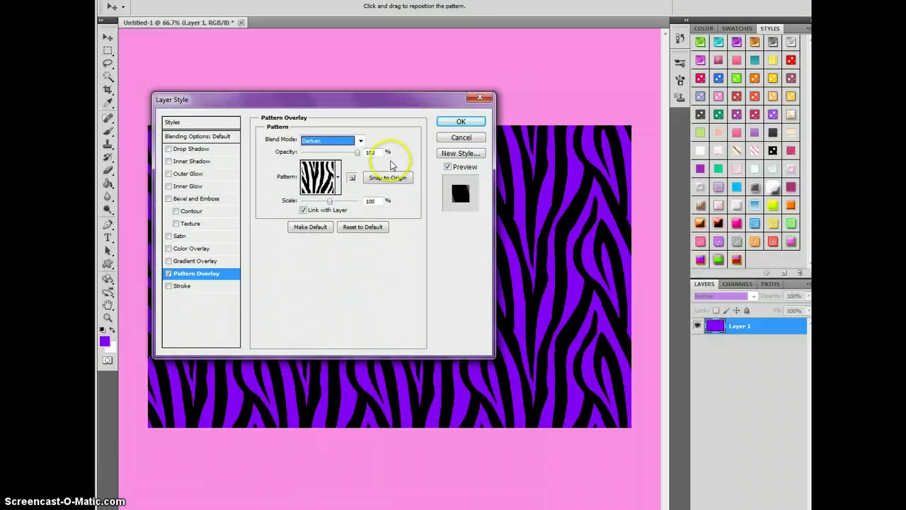
{"action": "left_click", "coordinate": [461, 122]}
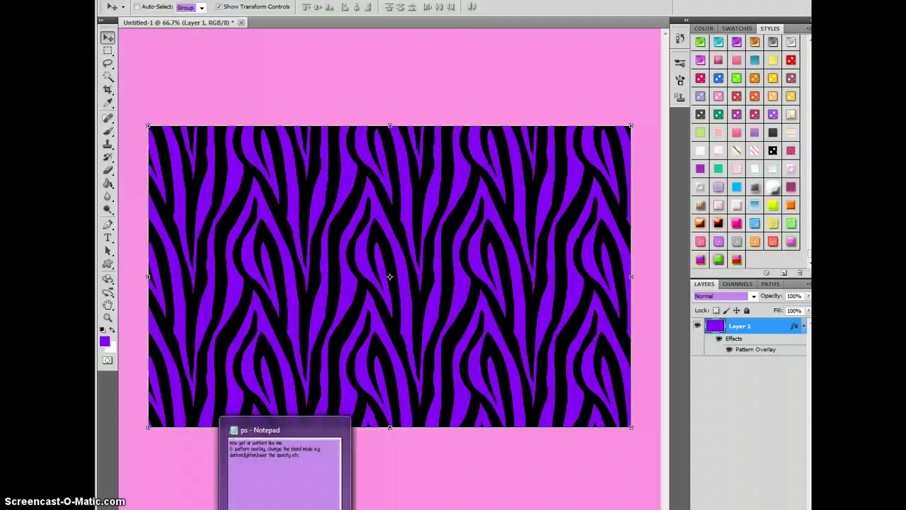
Step: Replace the old note text with the new gradient-making steps
{"action": "left_click", "coordinate": [283, 460]}
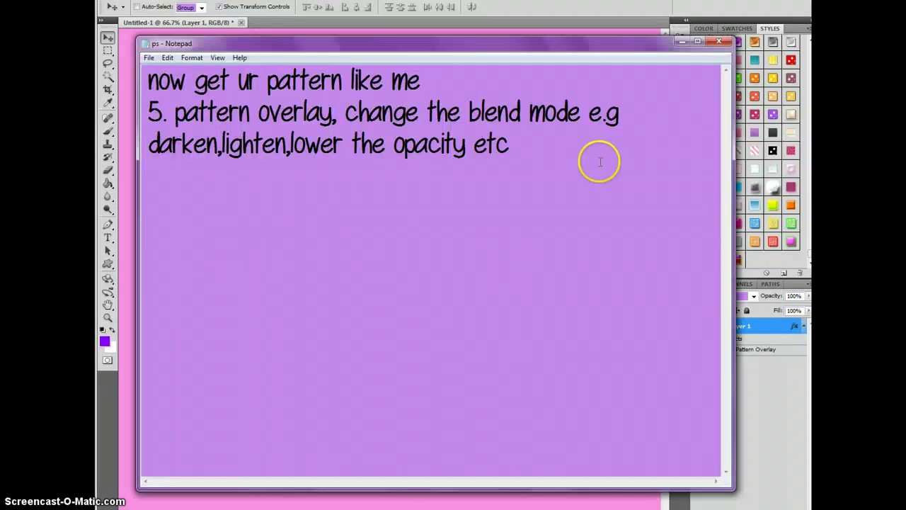
{"action": "left_click_drag", "start_coordinate": [599, 158], "coordinate": [162, 39]}
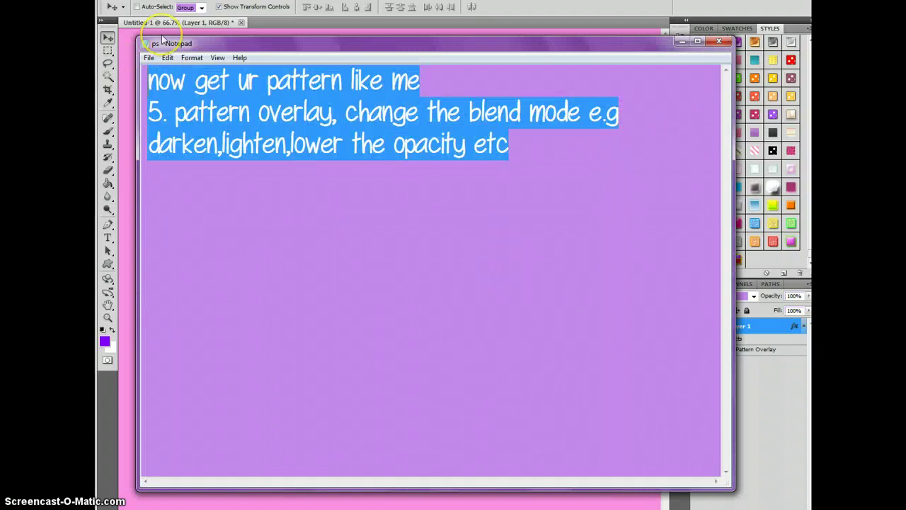
{"action": "type", "text": "tada :D"}
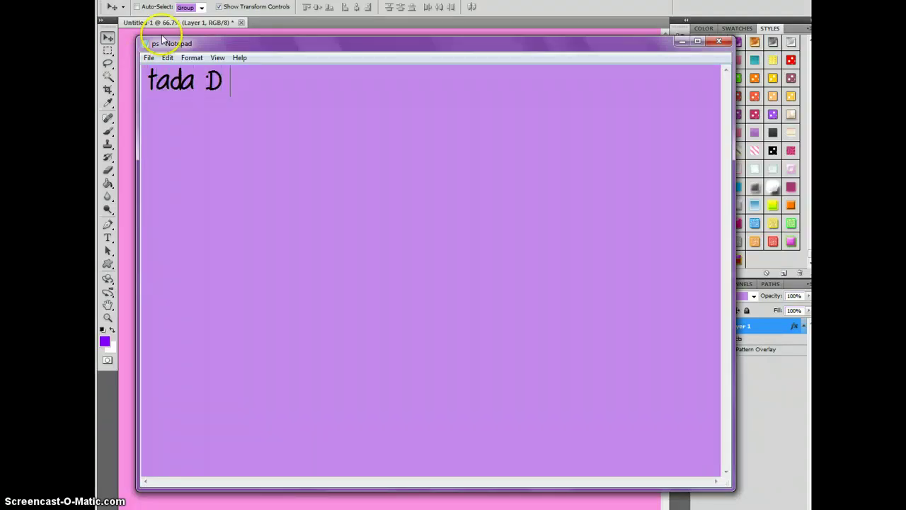
{"action": "type", "text": " dow"}
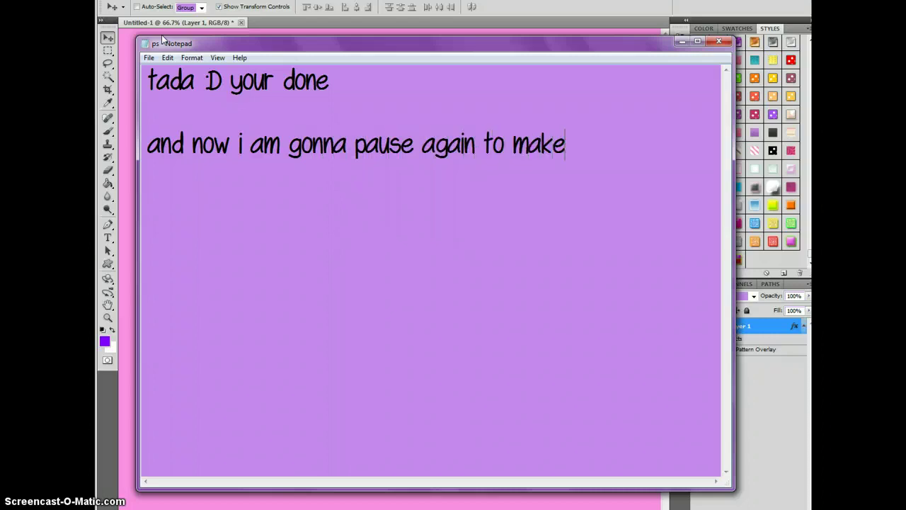
{"action": "type", "text": "the nex"}
{"action": "key", "text": "Return"}
{"action": "type", "text": "one"}
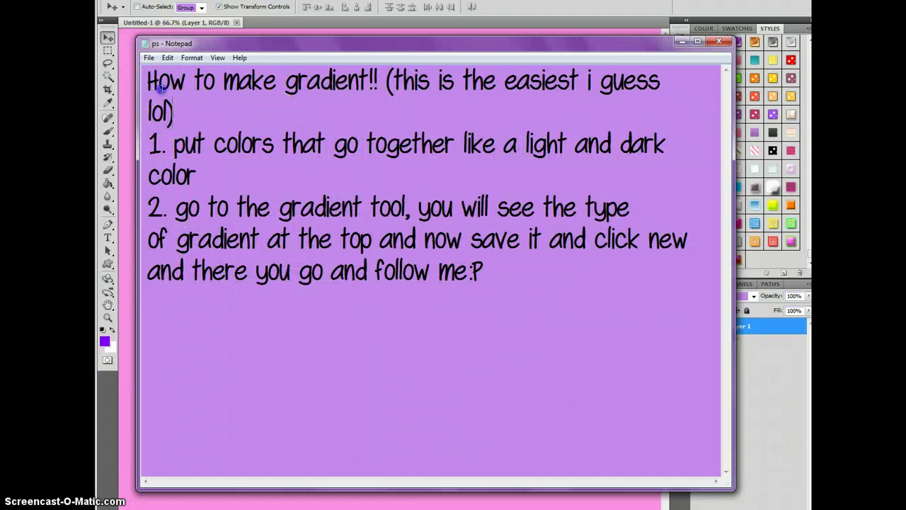
Step: Delete the gradient heading line, renumber the first step as '1.', and hide Notepad
{"action": "left_click_drag", "start_coordinate": [173, 113], "coordinate": [107, 64]}
{"action": "key", "text": "Delete"}
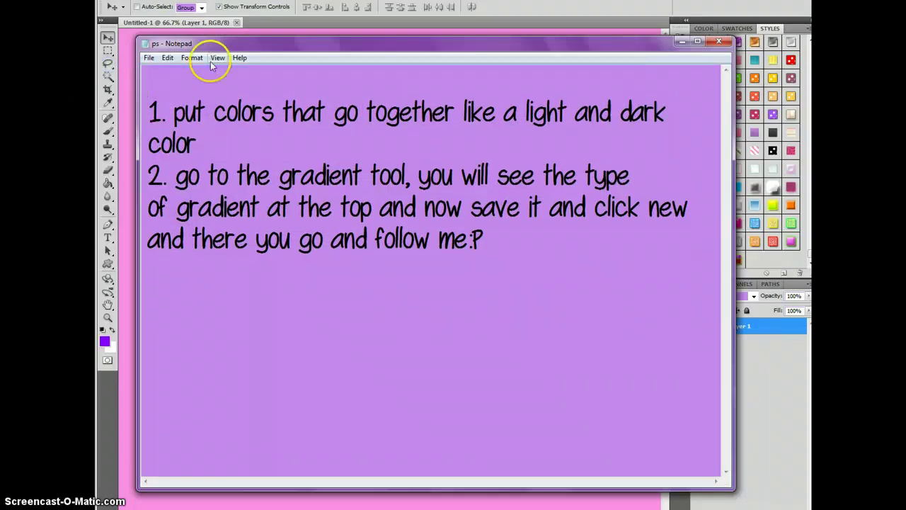
{"action": "left_click_drag", "start_coordinate": [147, 111], "coordinate": [163, 113]}
{"action": "key", "text": "Delete"}
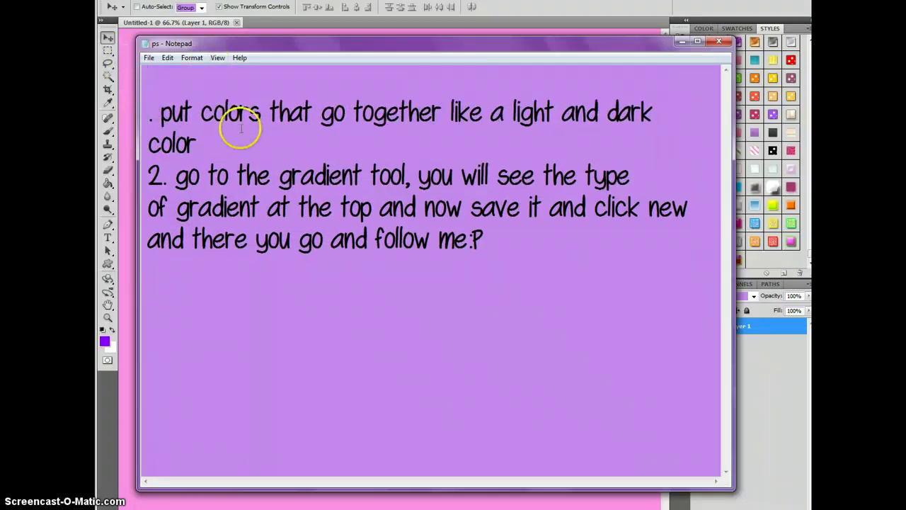
{"action": "type", "text": "1."}
{"action": "left_click", "coordinate": [240, 135]}
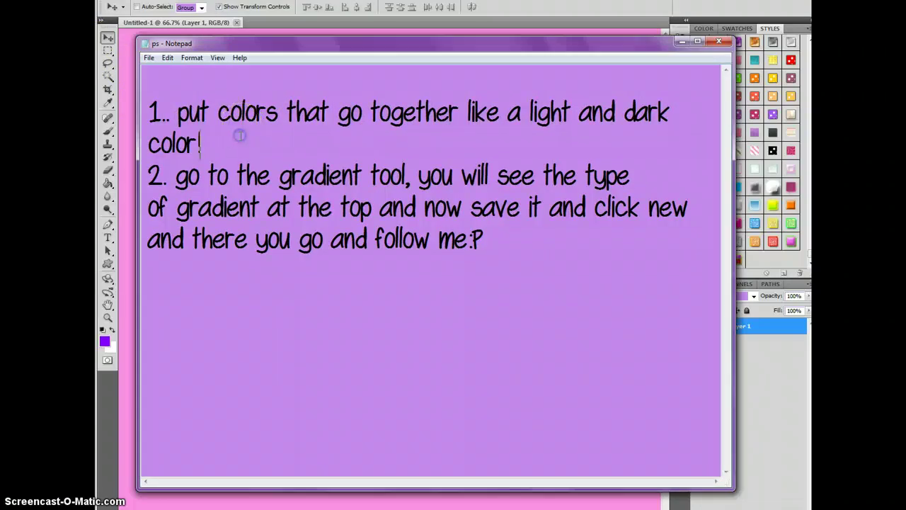
{"action": "left_click", "coordinate": [131, 380]}
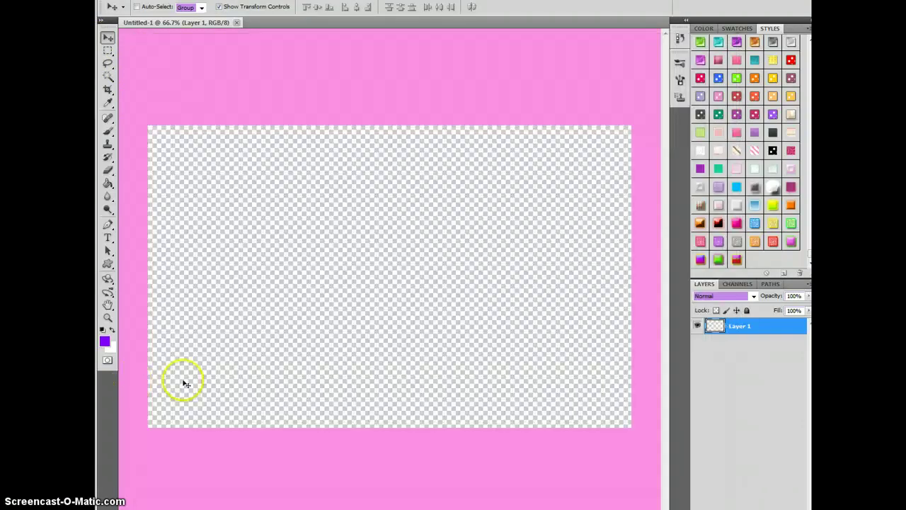
Step: Set the foreground colour to light lavender #d8afff
{"action": "left_click", "coordinate": [104, 341]}
{"action": "left_click", "coordinate": [511, 119]}
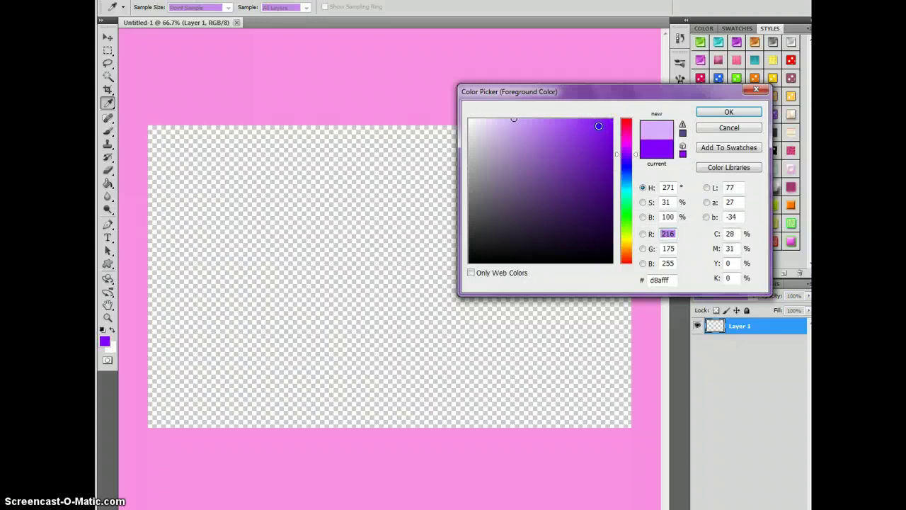
{"action": "left_click", "coordinate": [729, 112]}
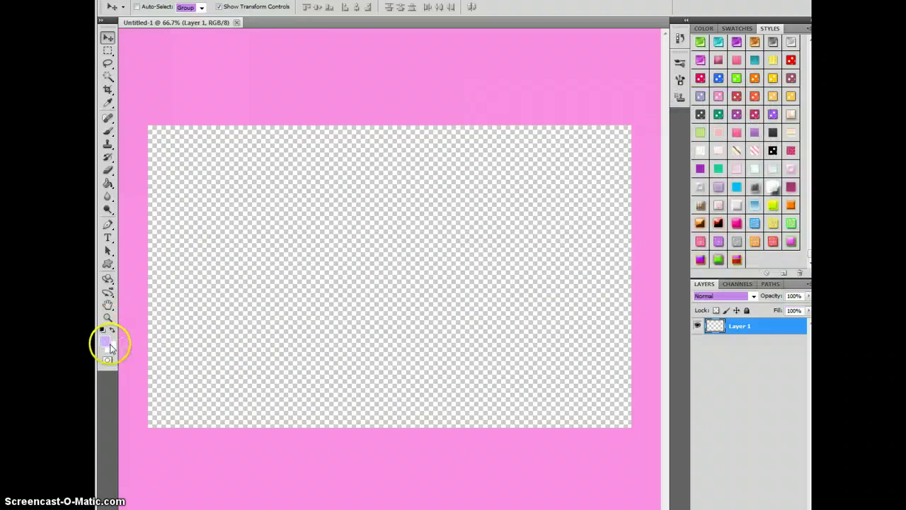
Step: Set the background colour to purple #e380ff
{"action": "left_click", "coordinate": [110, 347]}
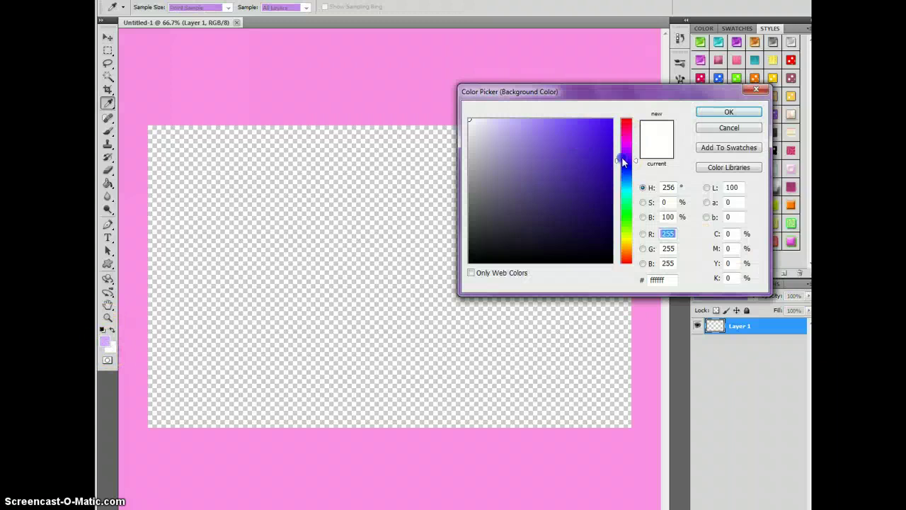
{"action": "left_click_drag", "start_coordinate": [622, 157], "coordinate": [622, 142]}
{"action": "left_click", "coordinate": [622, 157]}
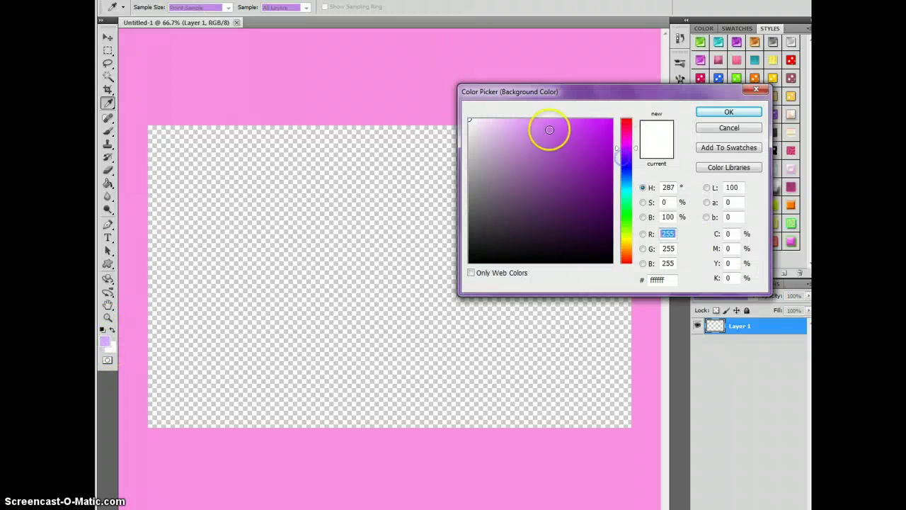
{"action": "left_click", "coordinate": [545, 125]}
{"action": "left_click_drag", "start_coordinate": [545, 124], "coordinate": [546, 124]}
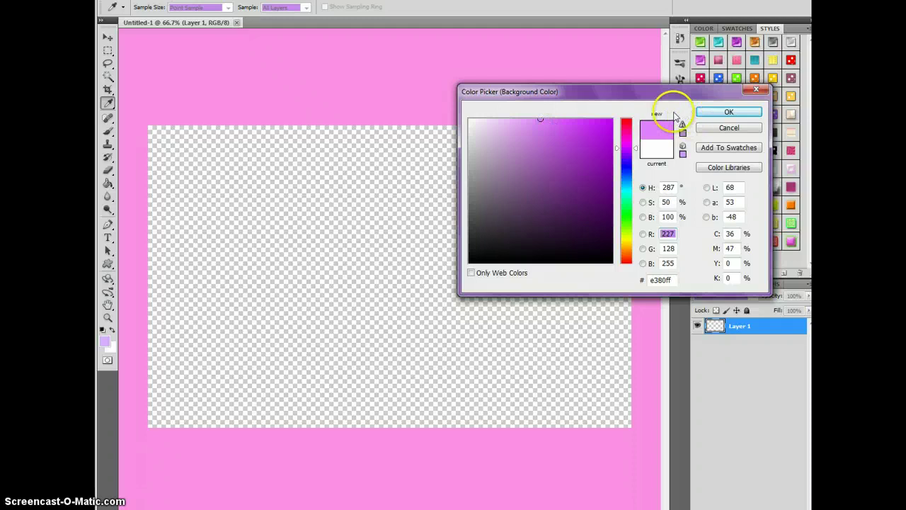
{"action": "left_click", "coordinate": [548, 122]}
{"action": "left_click", "coordinate": [714, 114]}
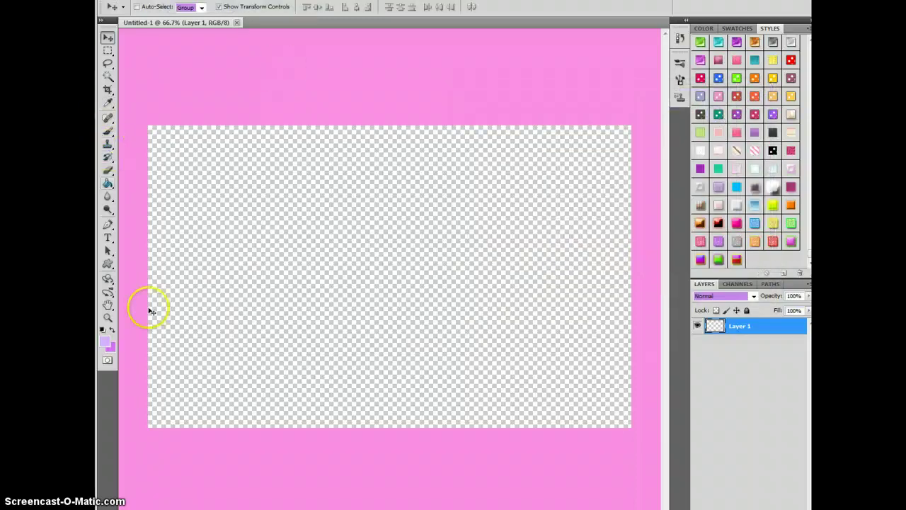
Step: Remove step 1 and the blank line so the notes begin at the gradient step, then return to Photoshop
{"action": "left_click", "coordinate": [285, 509]}
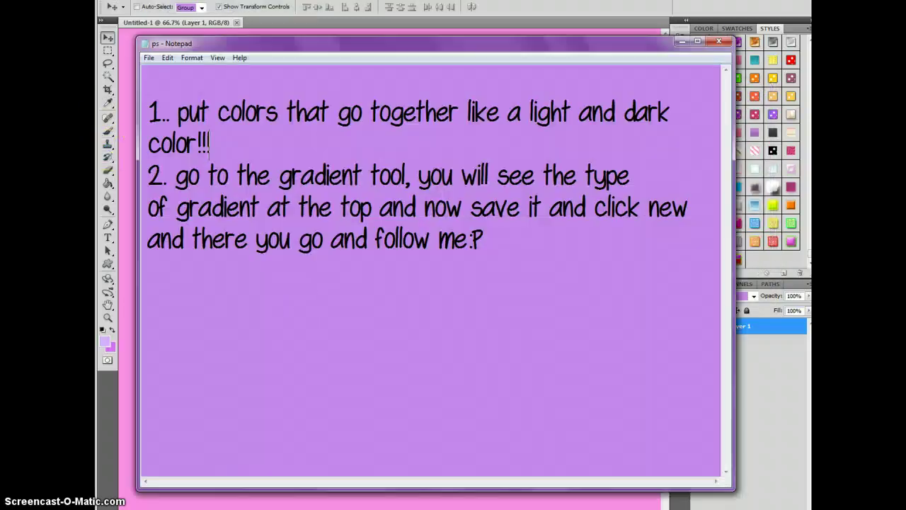
{"action": "left_click_drag", "start_coordinate": [212, 144], "coordinate": [132, 106]}
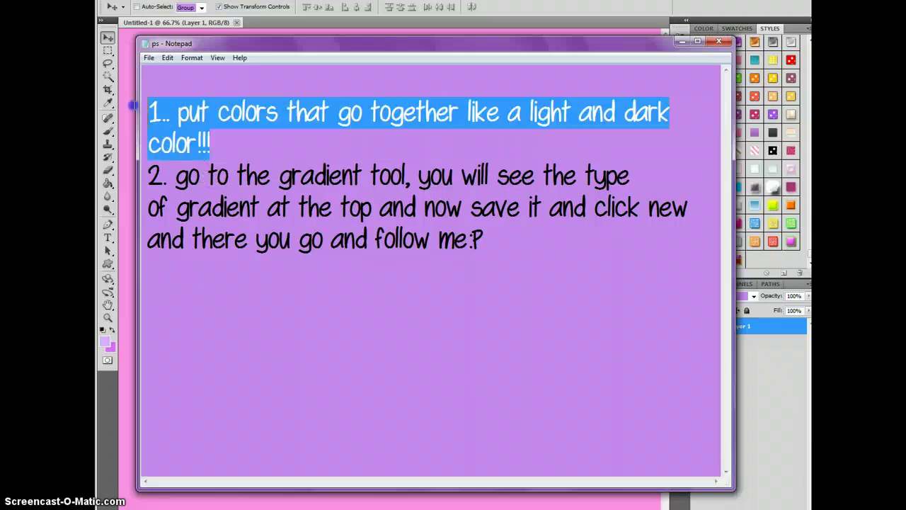
{"action": "key", "text": "BackSpace"}
{"action": "key", "text": "Delete"}
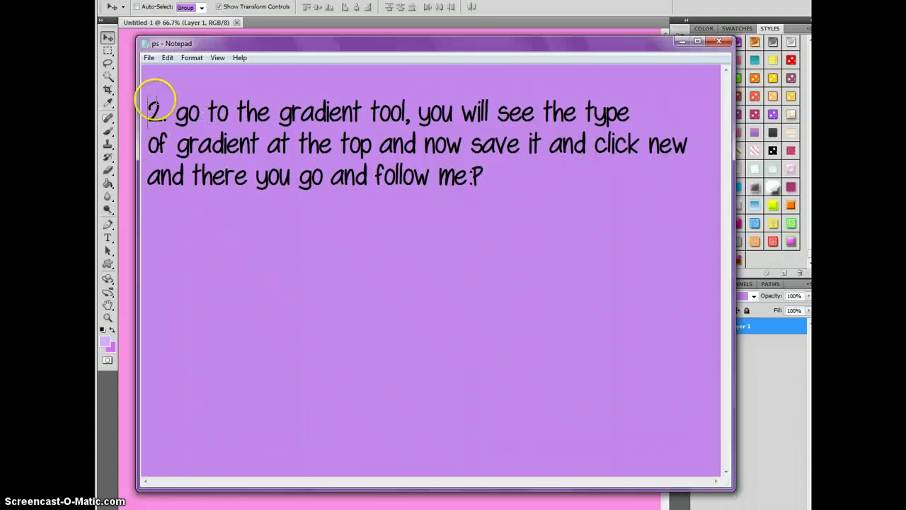
{"action": "mouse_move", "coordinate": [174, 109]}
{"action": "left_mouse_down"}
{"action": "mouse_move", "coordinate": [629, 112]}
{"action": "mouse_move", "coordinate": [526, 253]}
{"action": "left_mouse_up"}
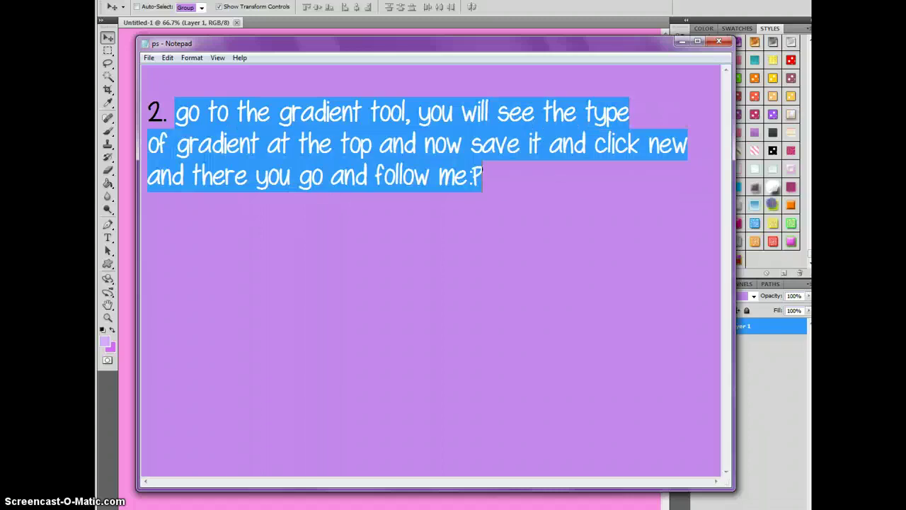
{"action": "left_click", "coordinate": [526, 253]}
{"action": "left_click", "coordinate": [133, 162]}
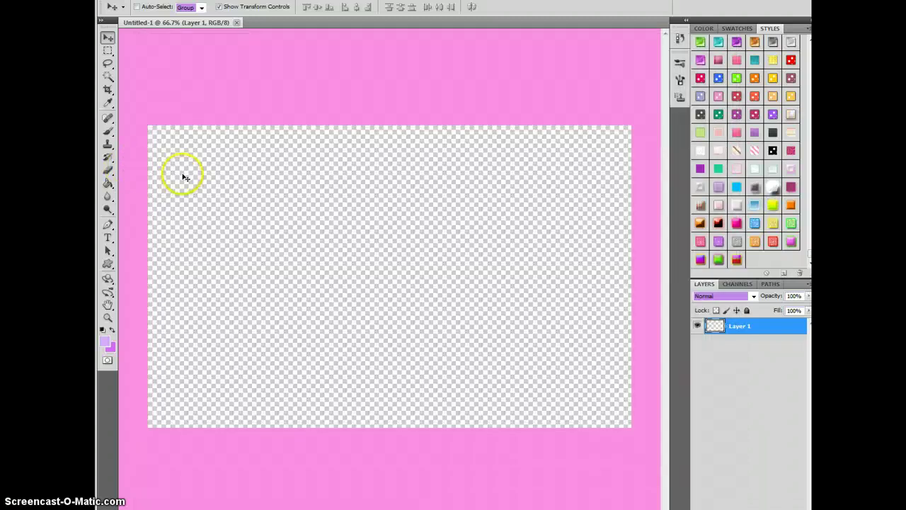
{"action": "left_click", "coordinate": [107, 183]}
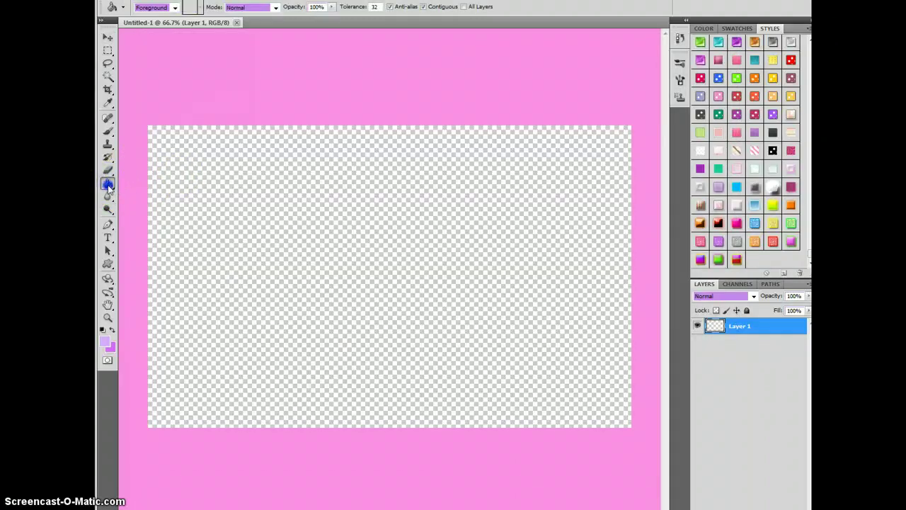
Step: Switch to the Gradient Tool and load the light purple gradient preset
{"action": "right_click", "coordinate": [108, 185]}
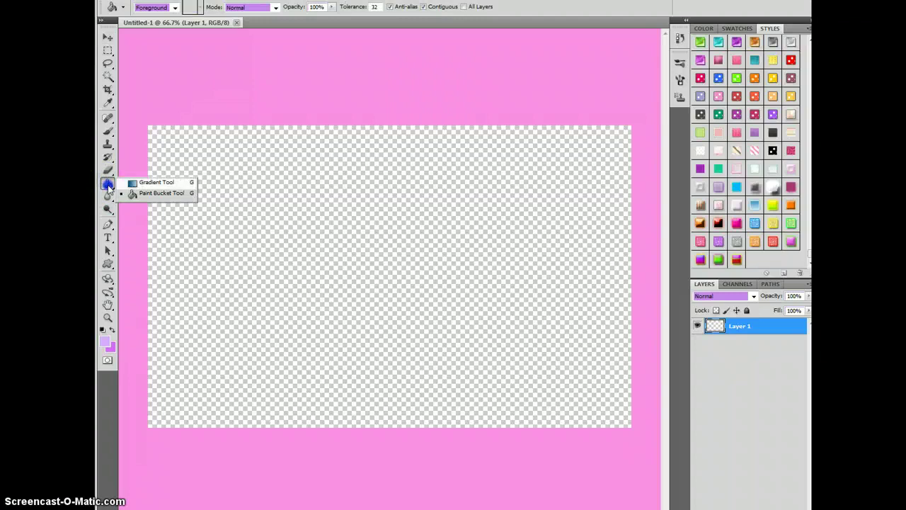
{"action": "left_click", "coordinate": [154, 182]}
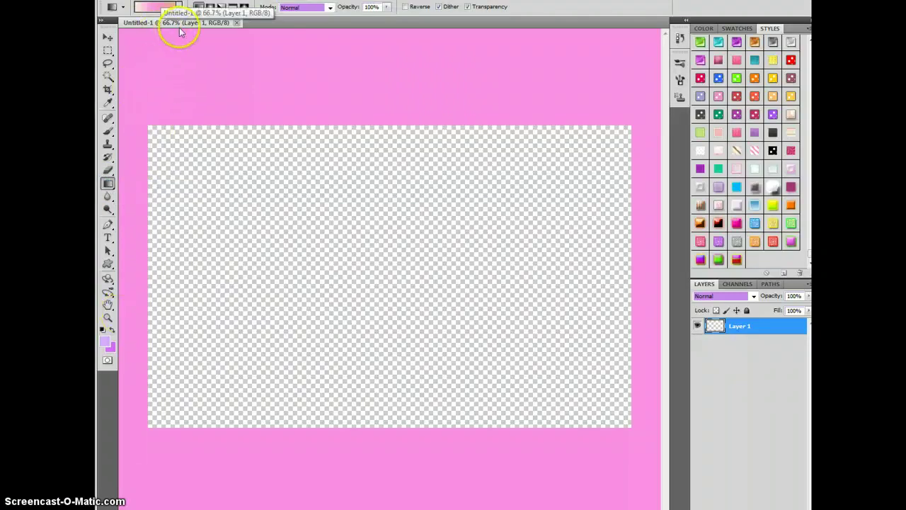
{"action": "left_click", "coordinate": [179, 7]}
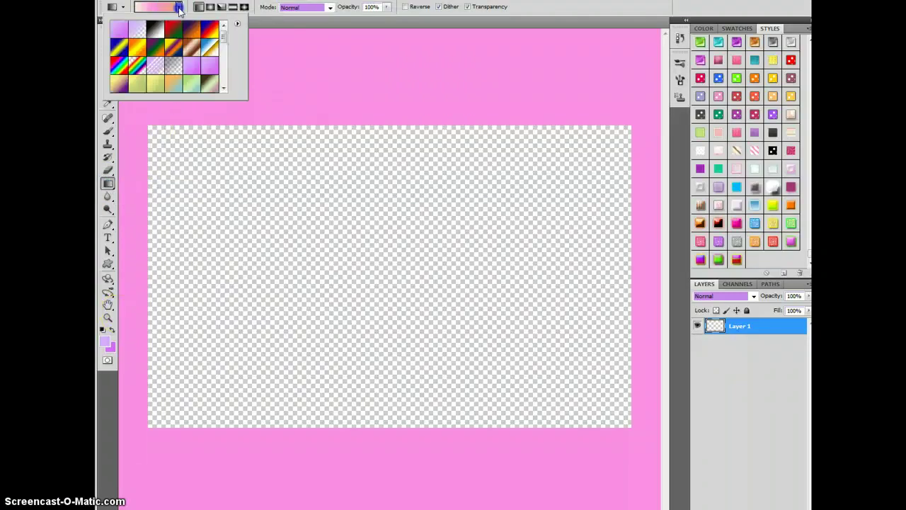
{"action": "left_click", "coordinate": [121, 29]}
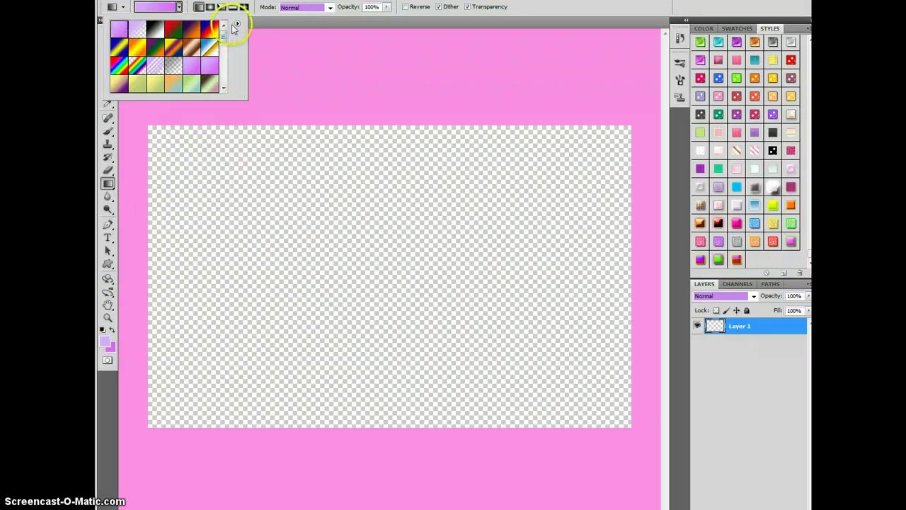
Step: Try creating a new gradient from the purple preset and browse the gradient preset list
{"action": "right_click", "coordinate": [122, 28]}
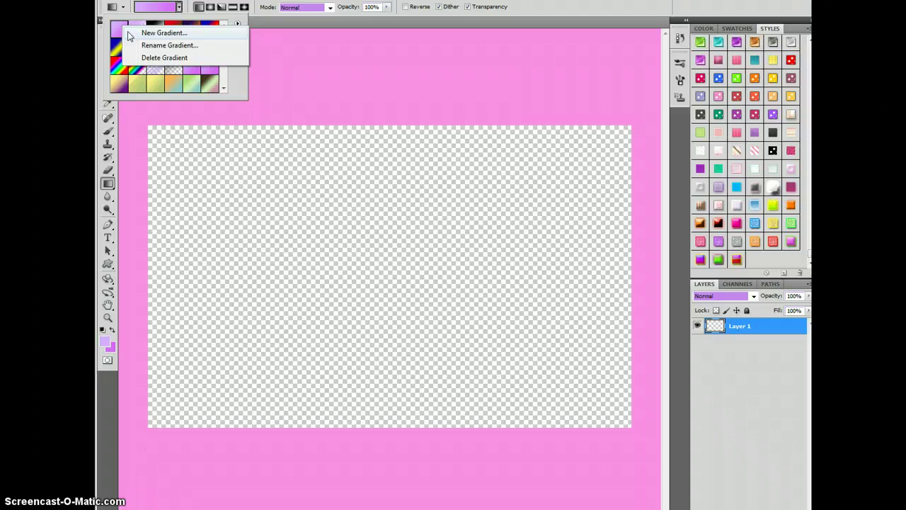
{"action": "left_click", "coordinate": [129, 33]}
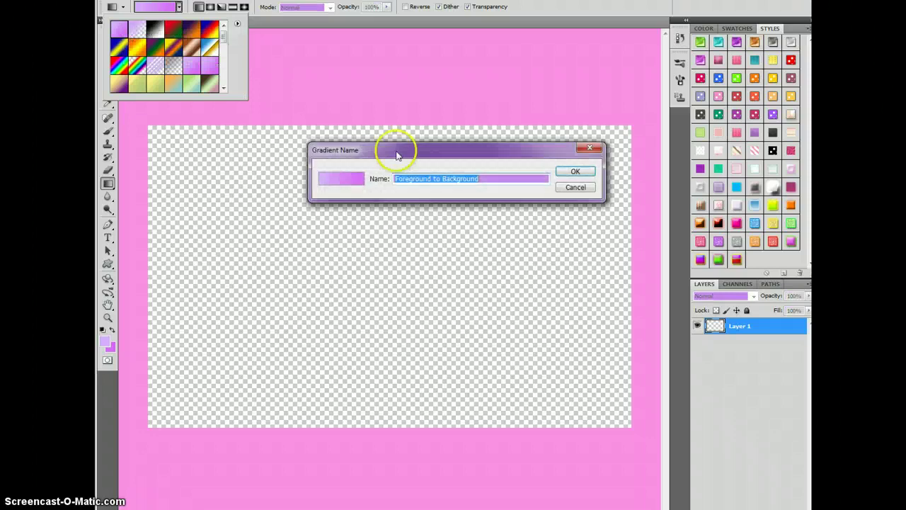
{"action": "left_click", "coordinate": [571, 171]}
{"action": "scroll", "coordinate": [213, 32], "scroll_direction": "up", "scroll_amount": 2}
{"action": "scroll", "coordinate": [163, 34], "scroll_direction": "up", "scroll_amount": 2}
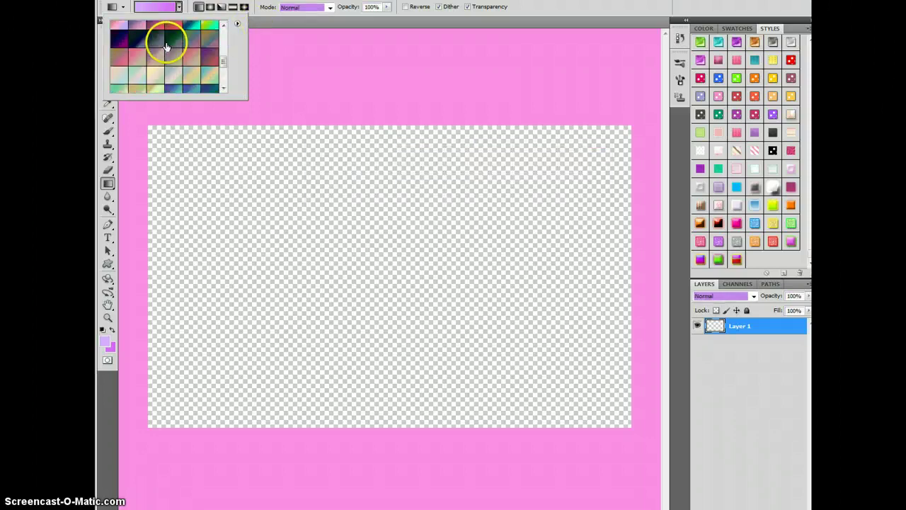
{"action": "scroll", "coordinate": [237, 47], "scroll_direction": "up", "scroll_amount": 2}
{"action": "left_click_drag", "start_coordinate": [222, 49], "coordinate": [223, 9]}
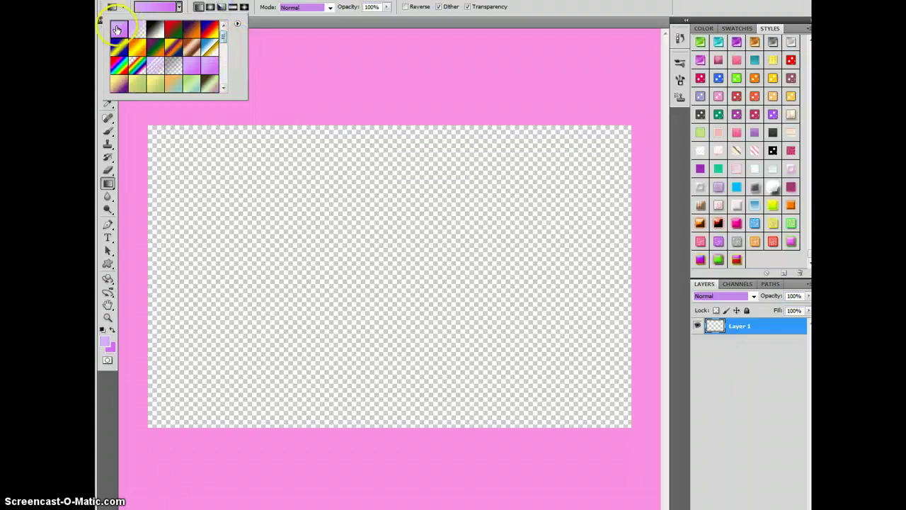
{"action": "left_click", "coordinate": [237, 23]}
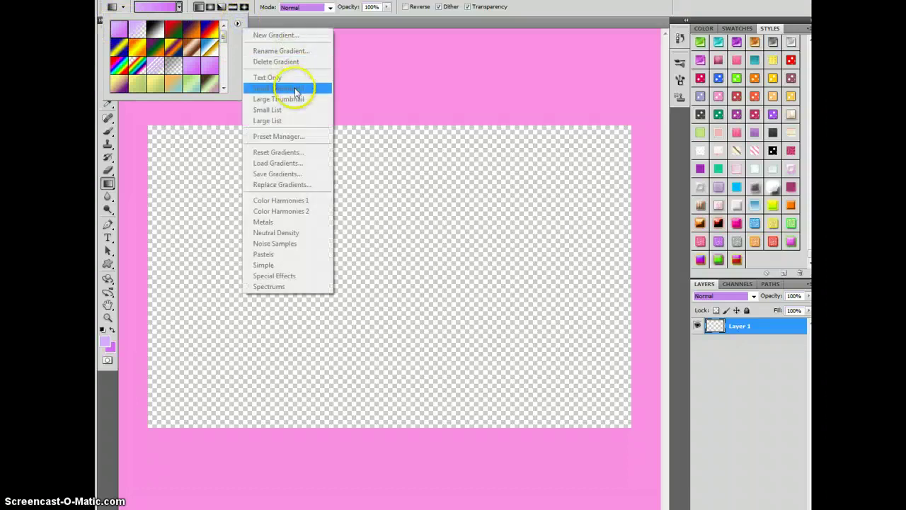
Step: Reposition the Gradient Editor and inspect its preset name, opacity stop and Save option
{"action": "double_click", "coordinate": [118, 31]}
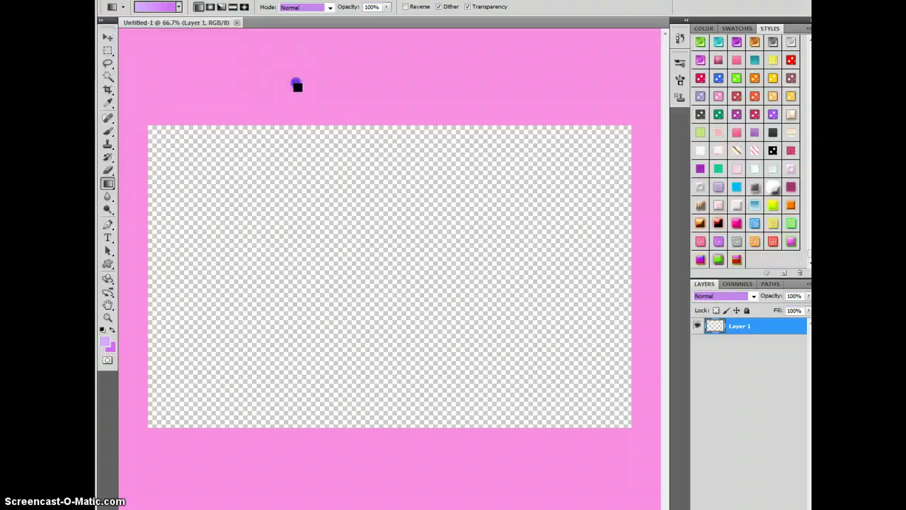
{"action": "left_click", "coordinate": [211, 297]}
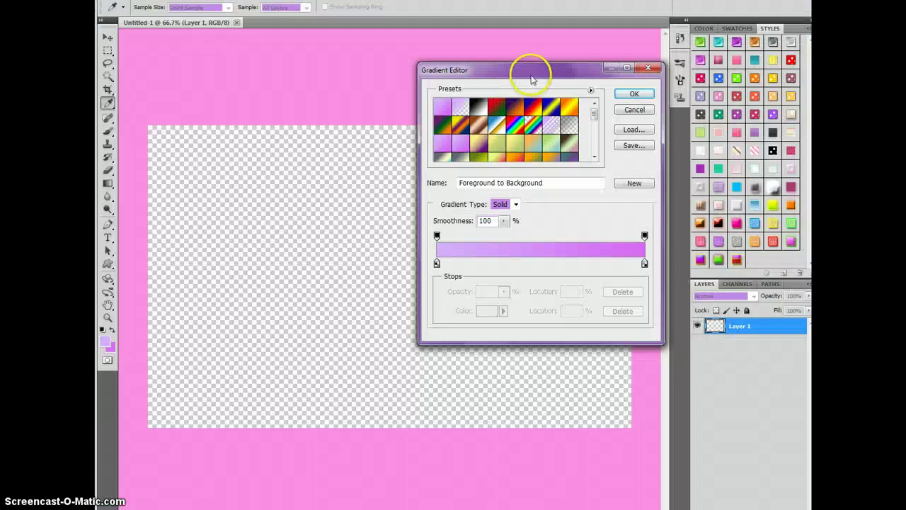
{"action": "left_click_drag", "start_coordinate": [530, 71], "coordinate": [463, 71]}
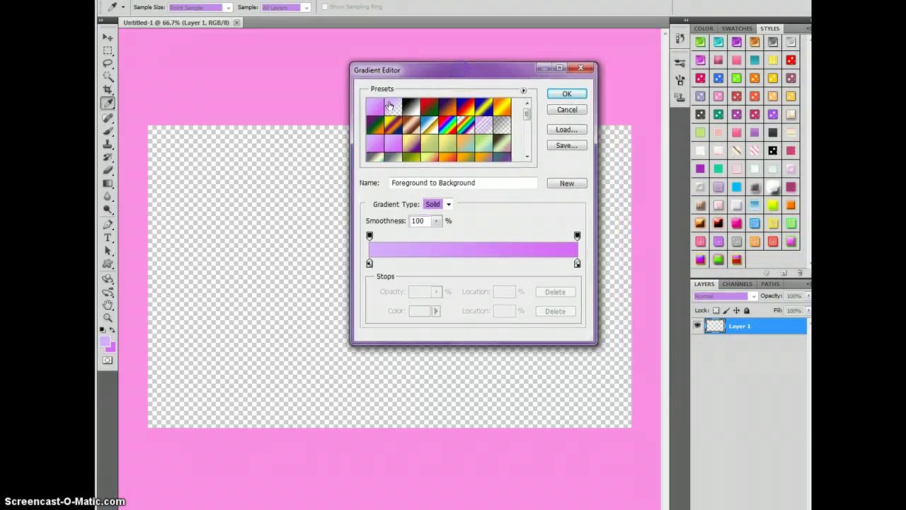
{"action": "double_click", "coordinate": [376, 107]}
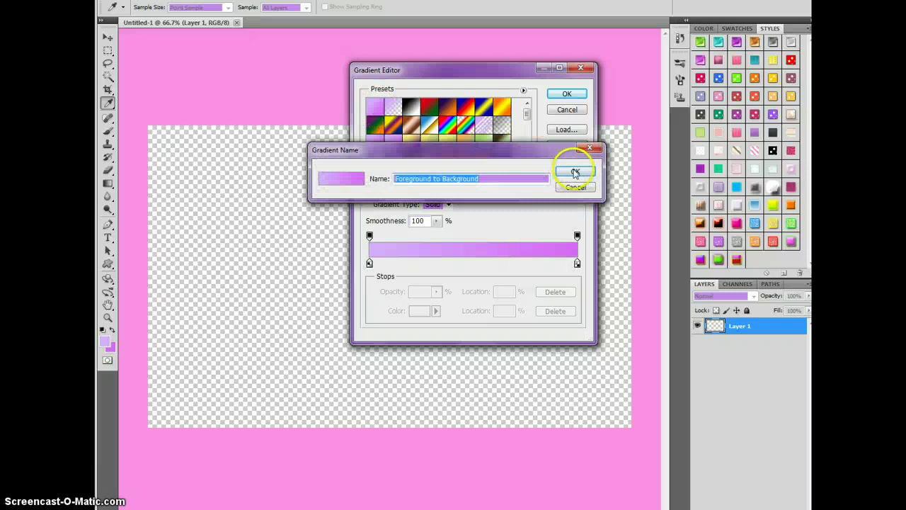
{"action": "left_click", "coordinate": [575, 171]}
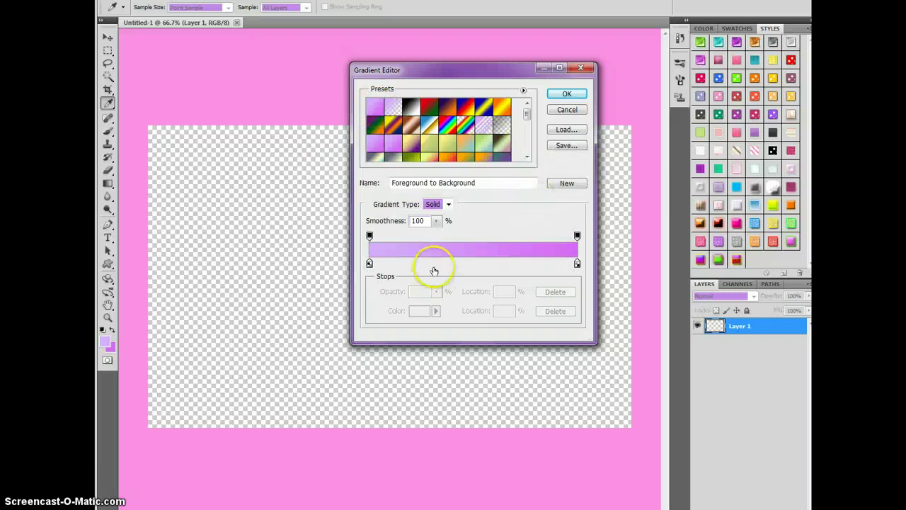
{"action": "left_click", "coordinate": [578, 237]}
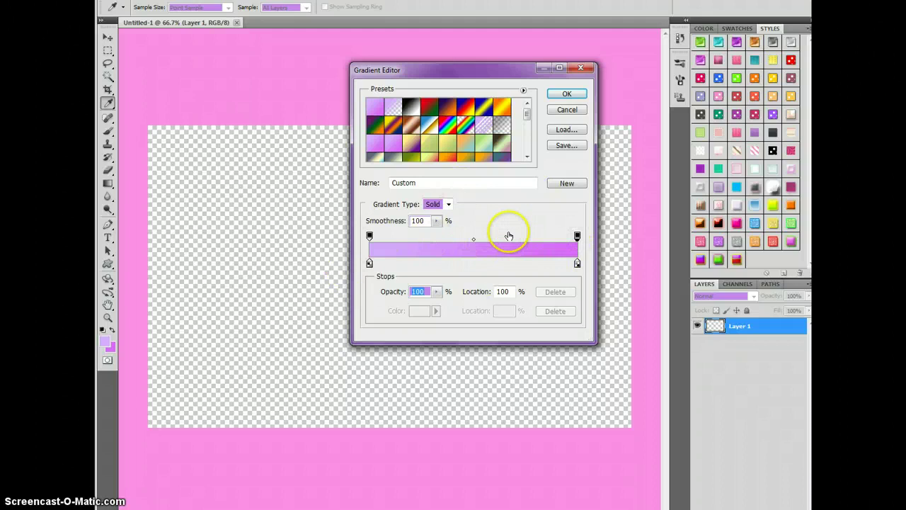
{"action": "left_click", "coordinate": [567, 145]}
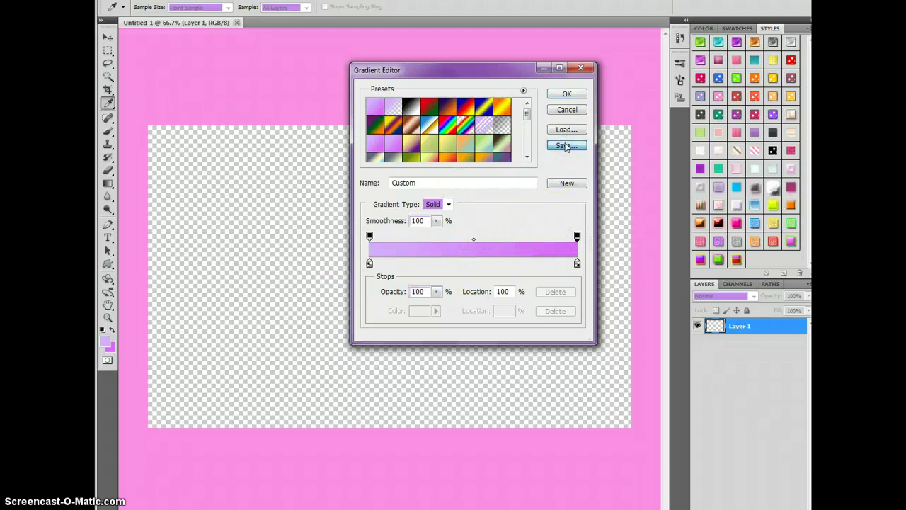
{"action": "left_click", "coordinate": [612, 88]}
Step: Name the gradient 'Light purple', add it as a new preset, and accept the editor
{"action": "left_click_drag", "start_coordinate": [527, 116], "coordinate": [527, 158]}
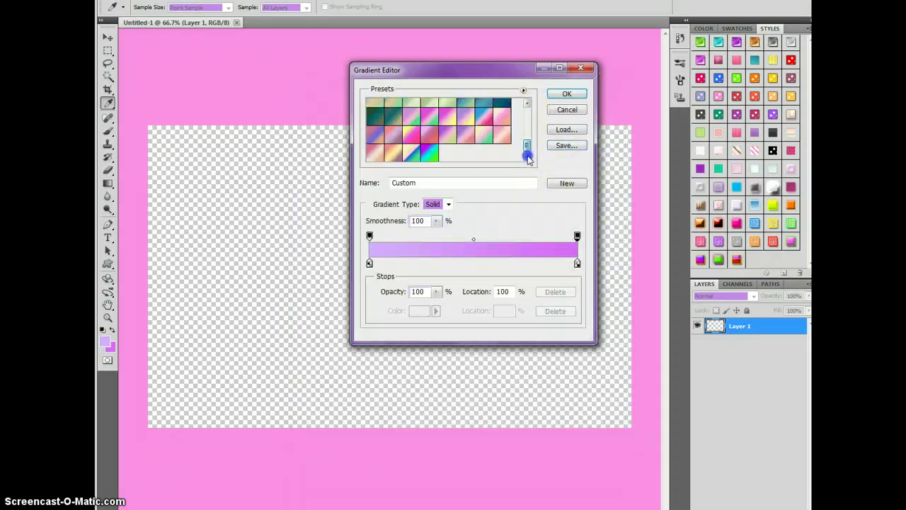
{"action": "left_click", "coordinate": [427, 182]}
{"action": "type", "text": "Light purpl"}
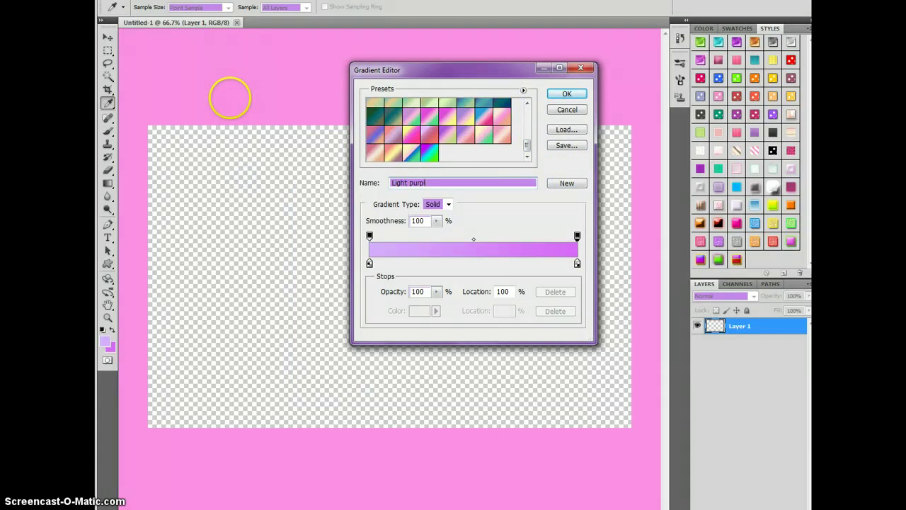
{"action": "type", "text": "e"}
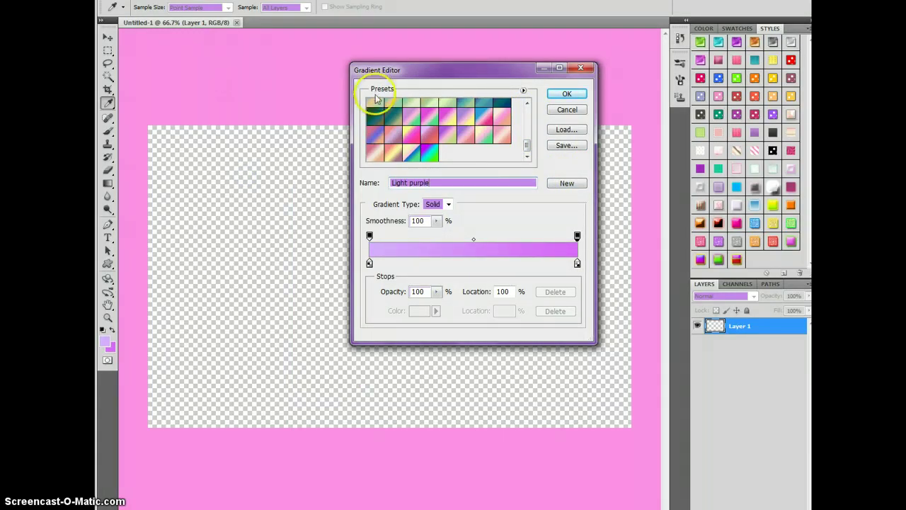
{"action": "left_click", "coordinate": [560, 183]}
{"action": "left_click", "coordinate": [449, 155]}
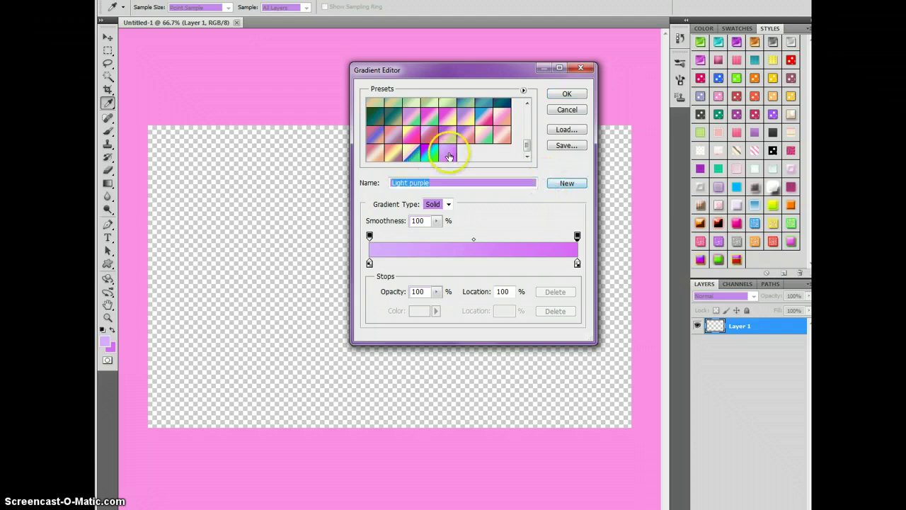
{"action": "left_click", "coordinate": [567, 93]}
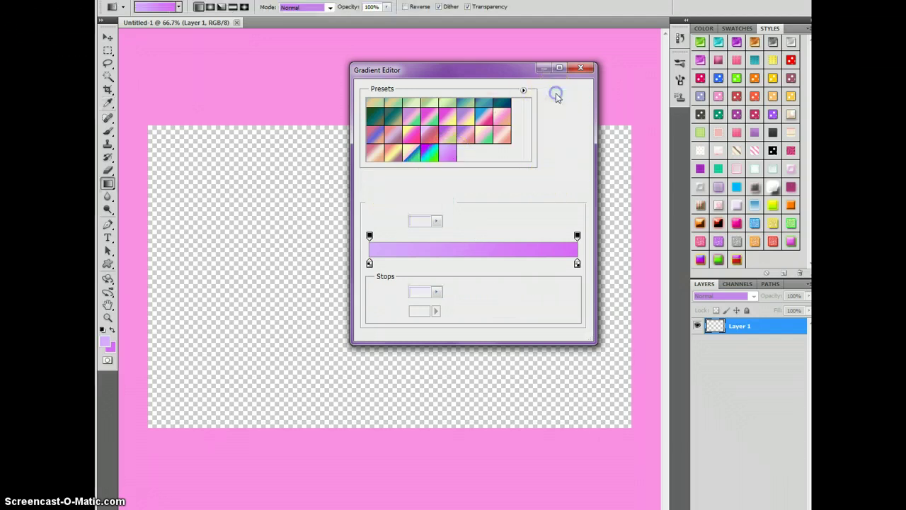
Step: Drag a diagonal gradient across Layer 1, darker top-left fading lighter bottom-right
{"action": "left_click_drag", "start_coordinate": [184, 140], "coordinate": [586, 425]}
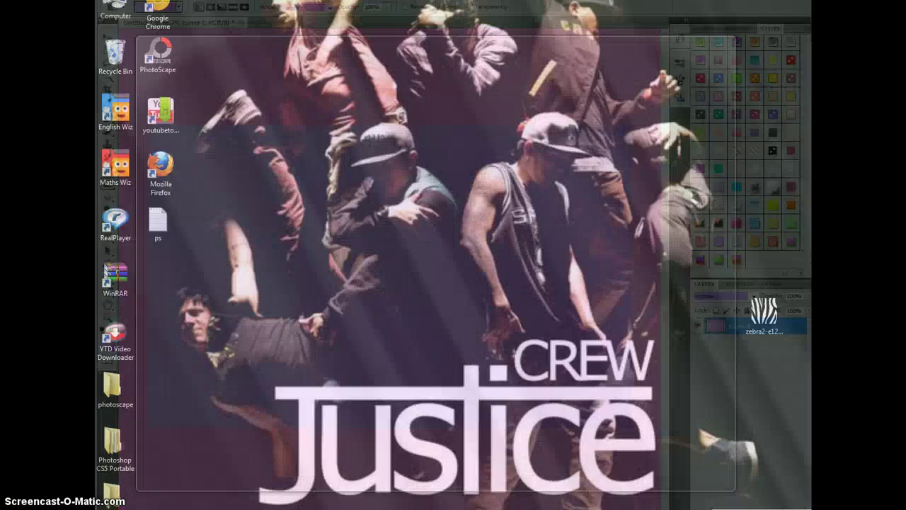
{"action": "left_click_drag", "start_coordinate": [185, 125], "coordinate": [520, 312]}
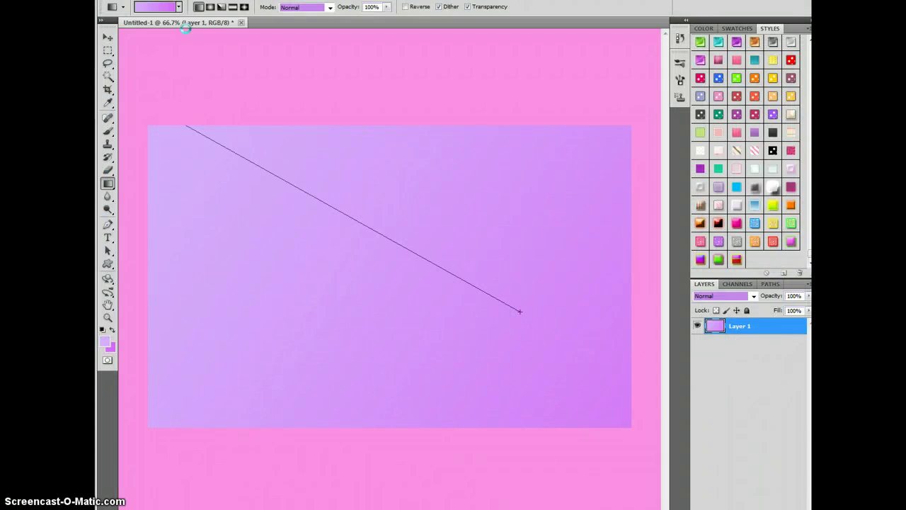
{"action": "left_click_drag", "start_coordinate": [519, 312], "coordinate": [384, 318]}
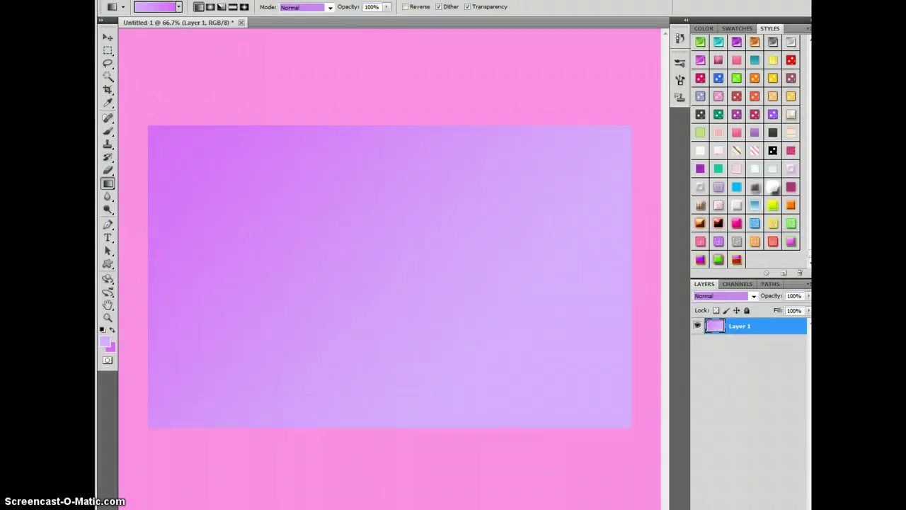
Step: Replace the step 2 note with 'there pretty :) and you can also mix other gradients'
{"action": "key", "text": "alt+Tab"}
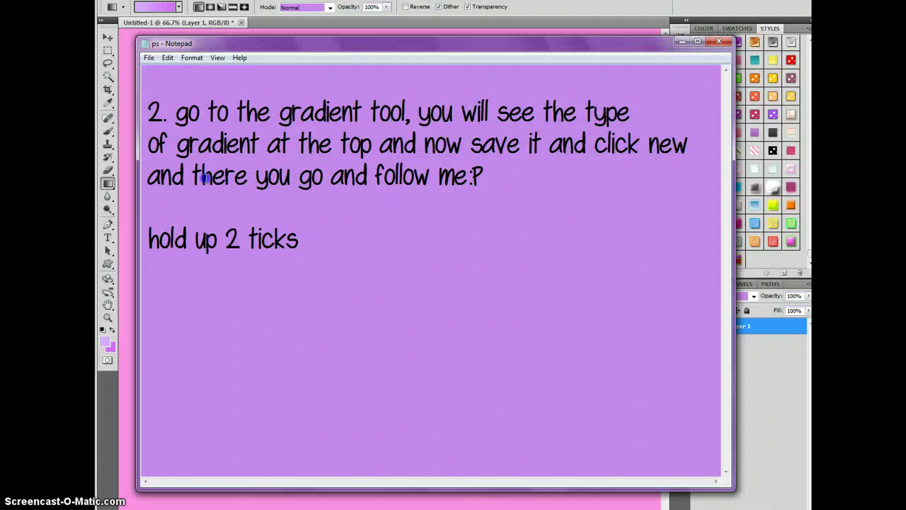
{"action": "left_click_drag", "start_coordinate": [379, 318], "coordinate": [105, 61]}
{"action": "type", "text": "thr"}
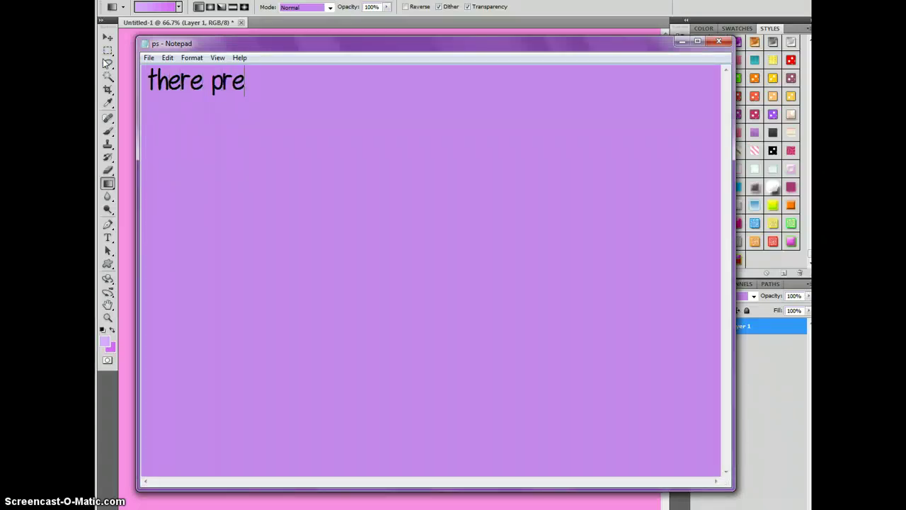
{"action": "type", "text": "tty :) and you c"}
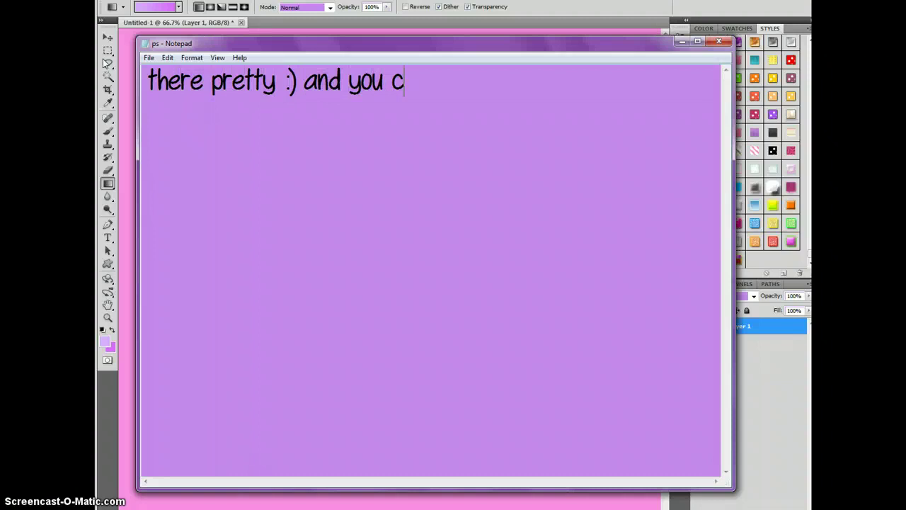
{"action": "type", "text": "an also mix oth"}
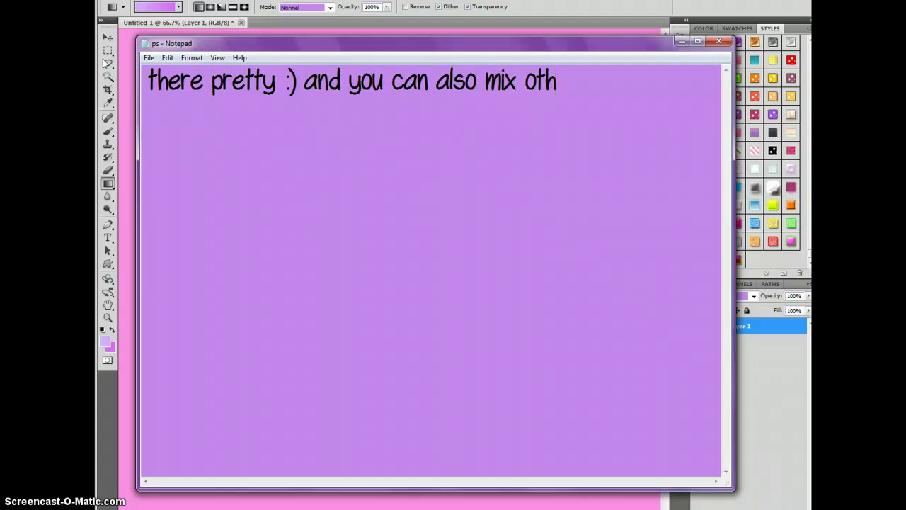
{"action": "type", "text": "nts"}
{"action": "key", "text": "Return"}
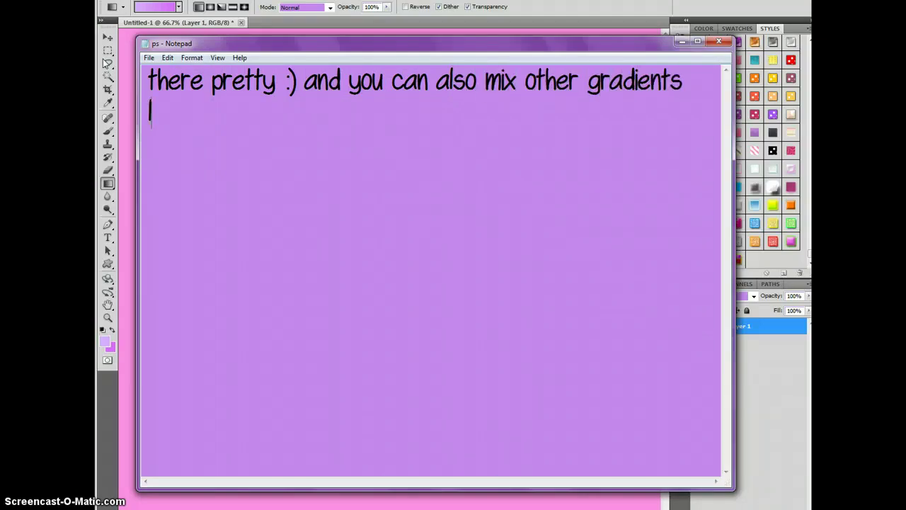
Step: Load the Spectrum gradient and change its last colour stop from red to purple
{"action": "left_click", "coordinate": [148, 8]}
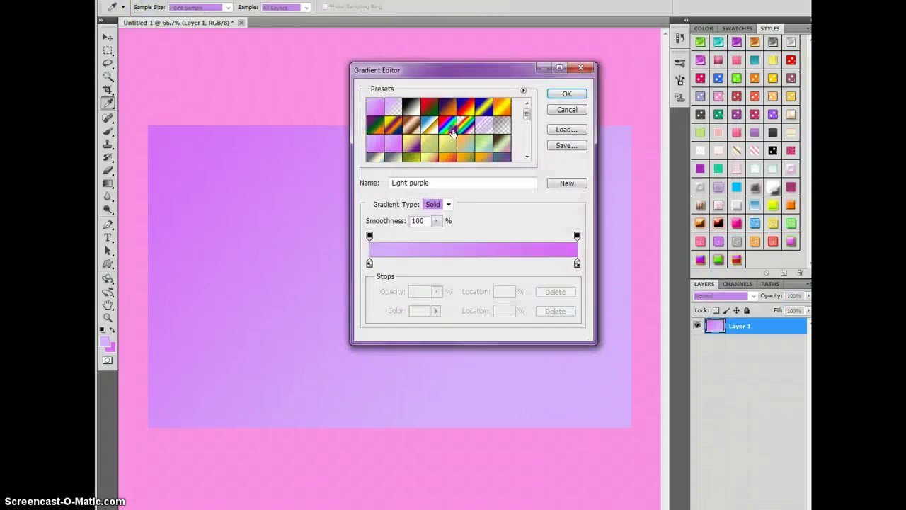
{"action": "left_click", "coordinate": [448, 125]}
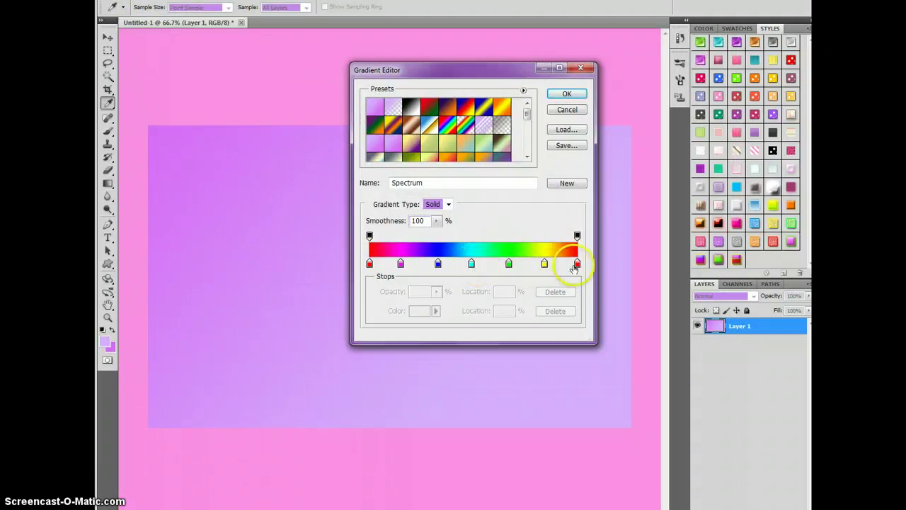
{"action": "left_click", "coordinate": [577, 264]}
{"action": "left_click", "coordinate": [424, 310]}
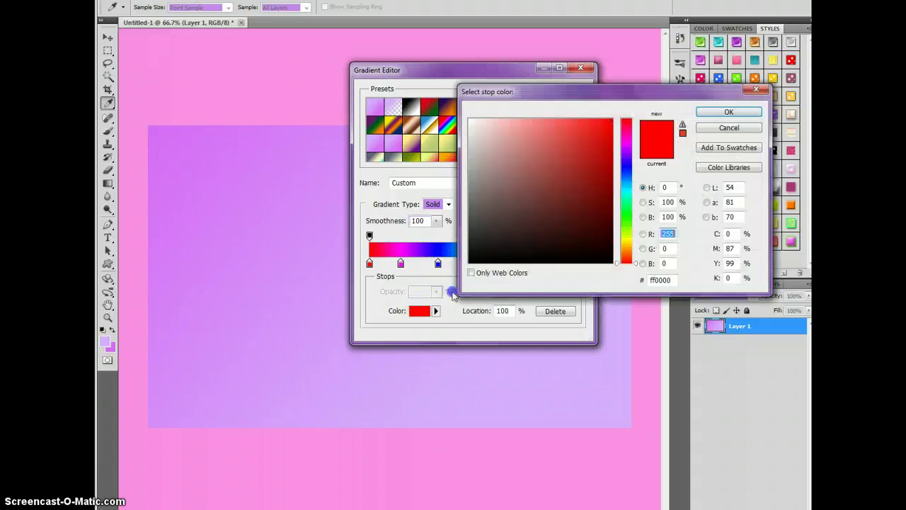
{"action": "left_click_drag", "start_coordinate": [622, 189], "coordinate": [624, 151]}
{"action": "left_click", "coordinate": [707, 115]}
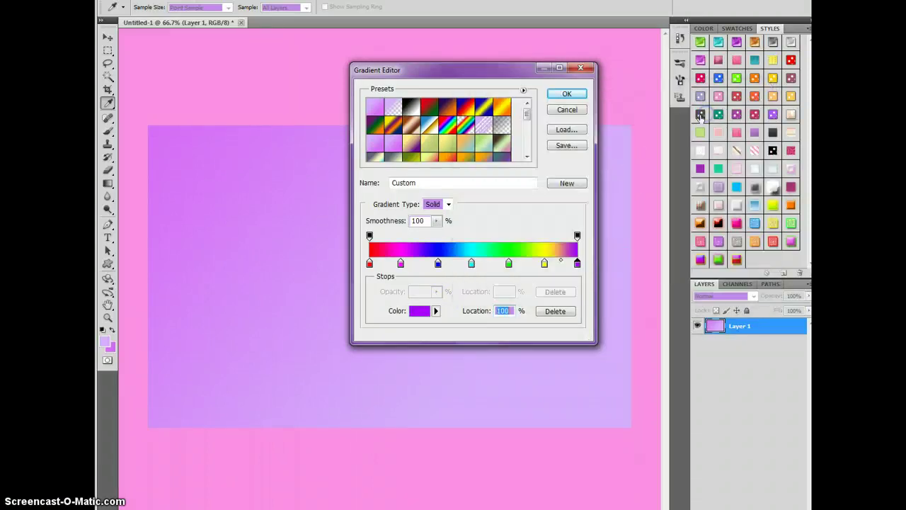
{"action": "left_click", "coordinate": [575, 101]}
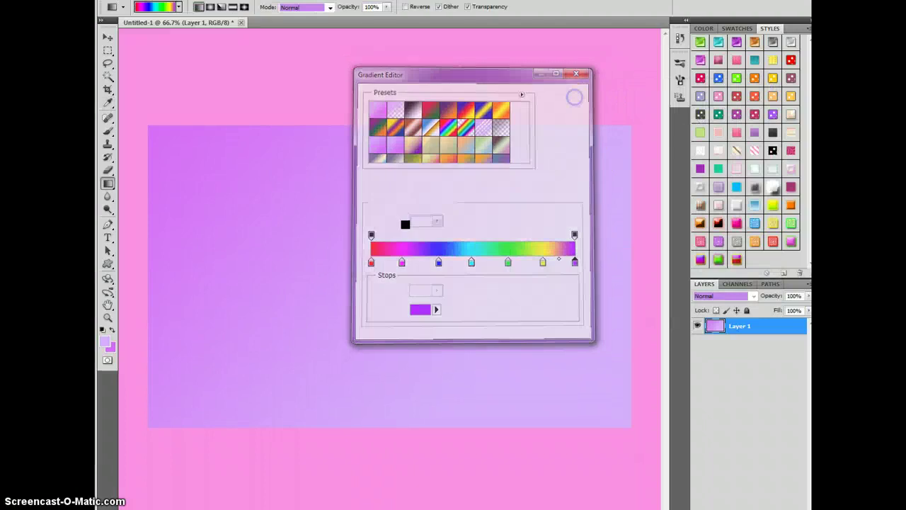
Step: Fill Layer 1 with a diagonal rainbow gradient, then switch back to Notepad
{"action": "left_click_drag", "start_coordinate": [323, 211], "coordinate": [723, 473]}
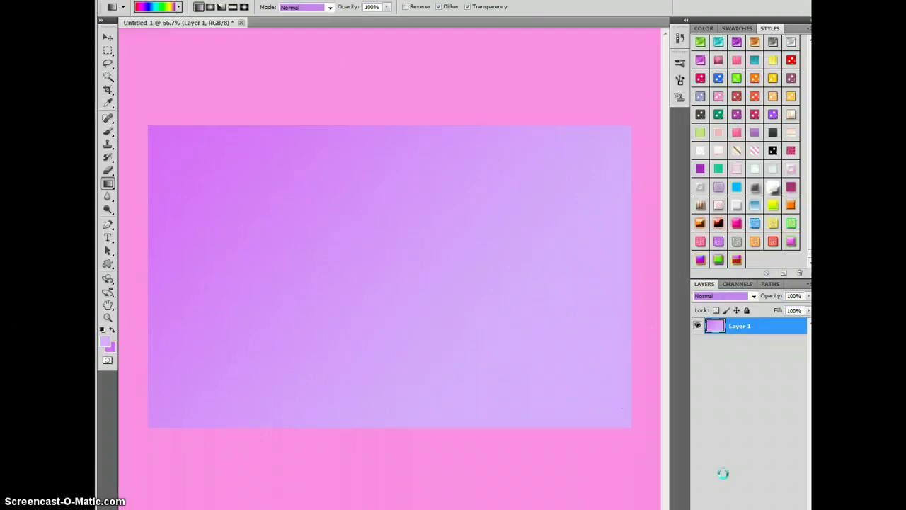
{"action": "left_click_drag", "start_coordinate": [263, 207], "coordinate": [550, 321]}
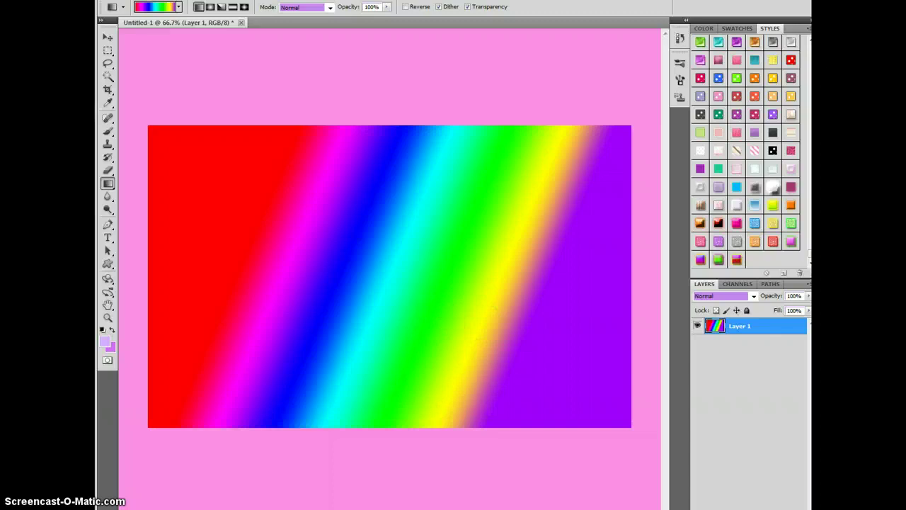
{"action": "key", "text": "alt+Tab"}
Step: Write a be-right-back note and four steps on making styles, then return to Photoshop
{"action": "left_click", "coordinate": [320, 406]}
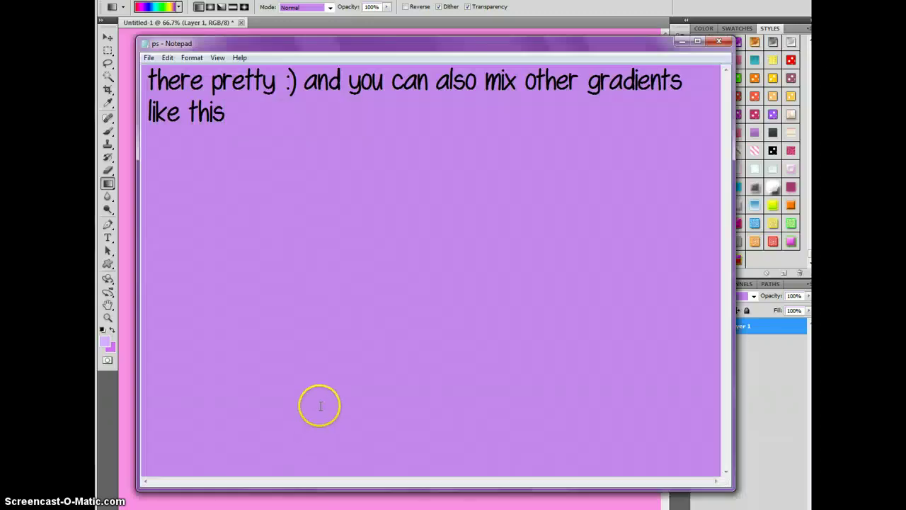
{"action": "type", "text": "xD go"}
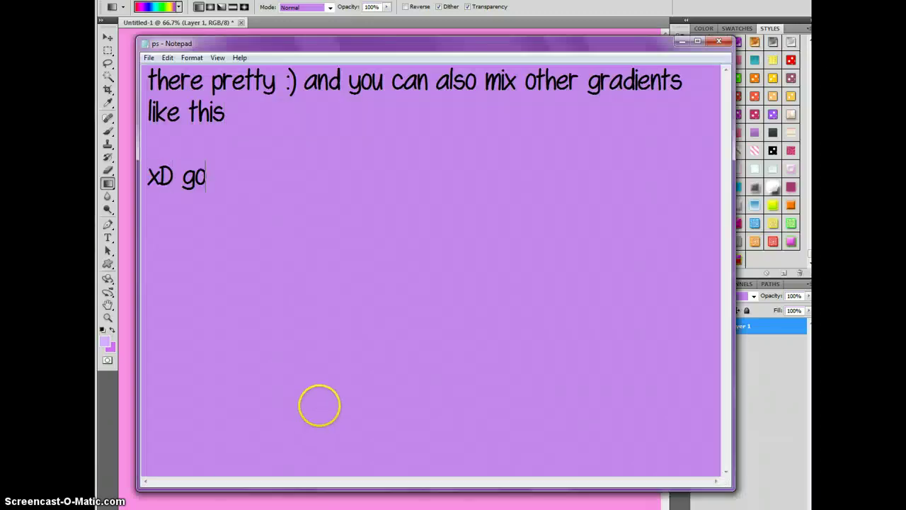
{"action": "type", "text": "nna pauser"}
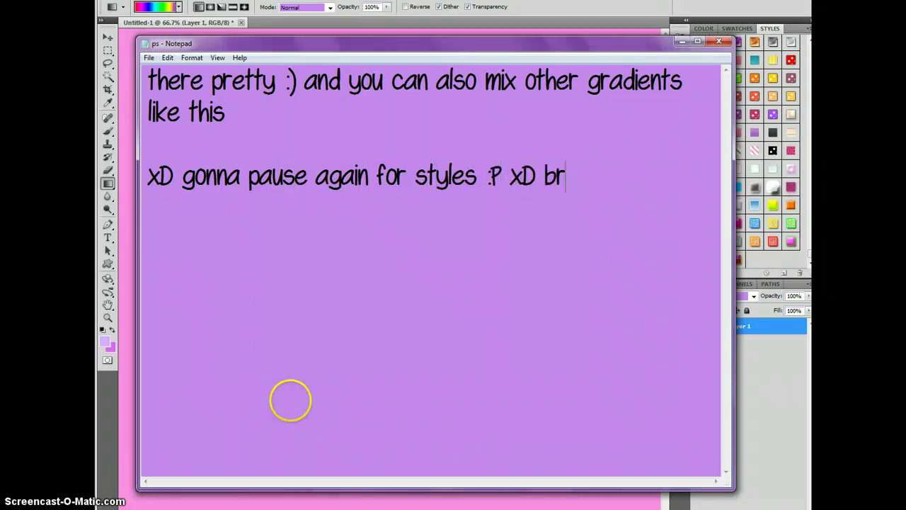
{"action": "type", "text": "b"}
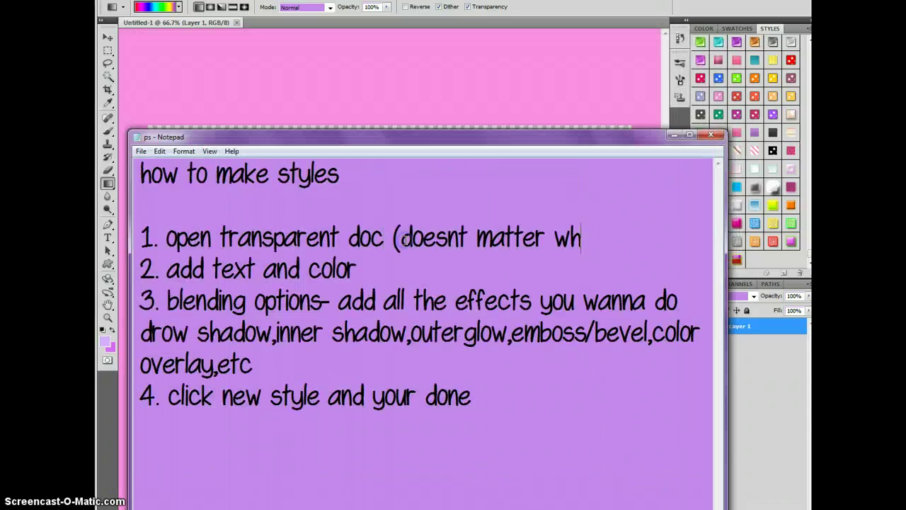
{"action": "type", "text": "at size"}
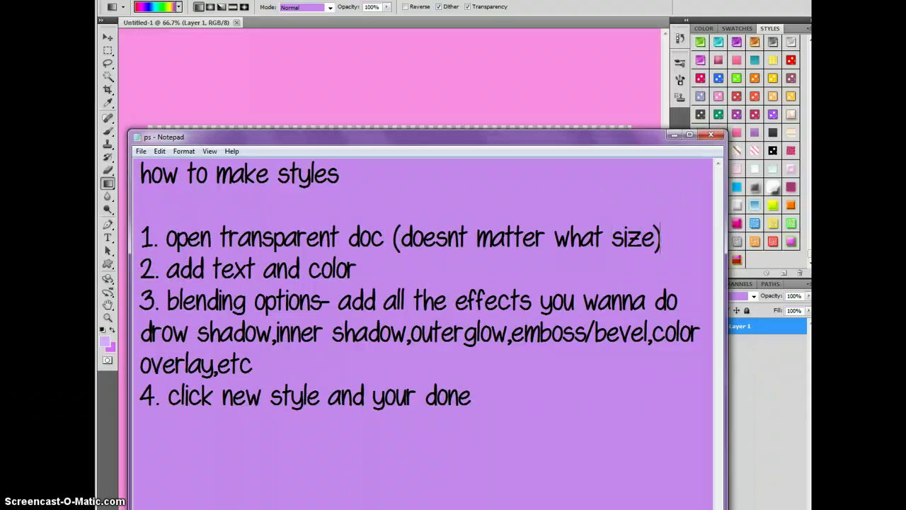
{"action": "left_click", "coordinate": [181, 90]}
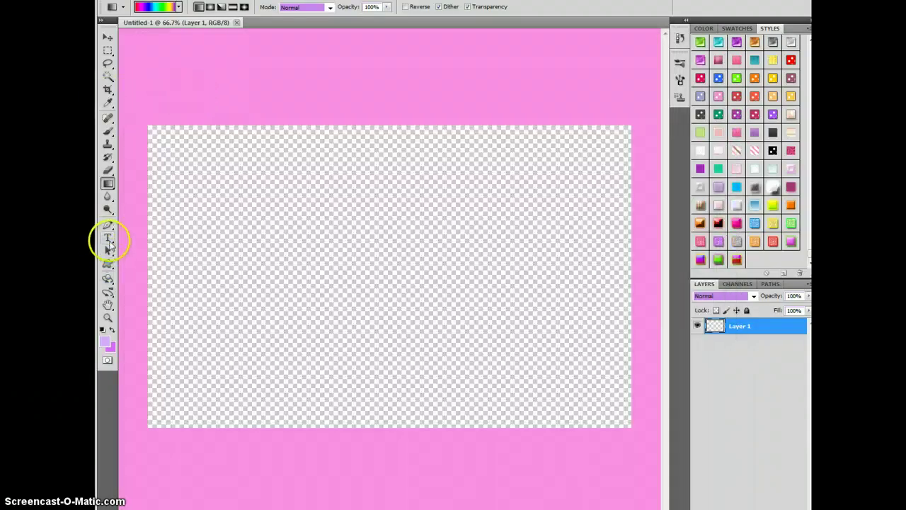
Step: Add the text OMMJJC on the canvas with the Horizontal Type tool and select it
{"action": "left_click", "coordinate": [108, 239]}
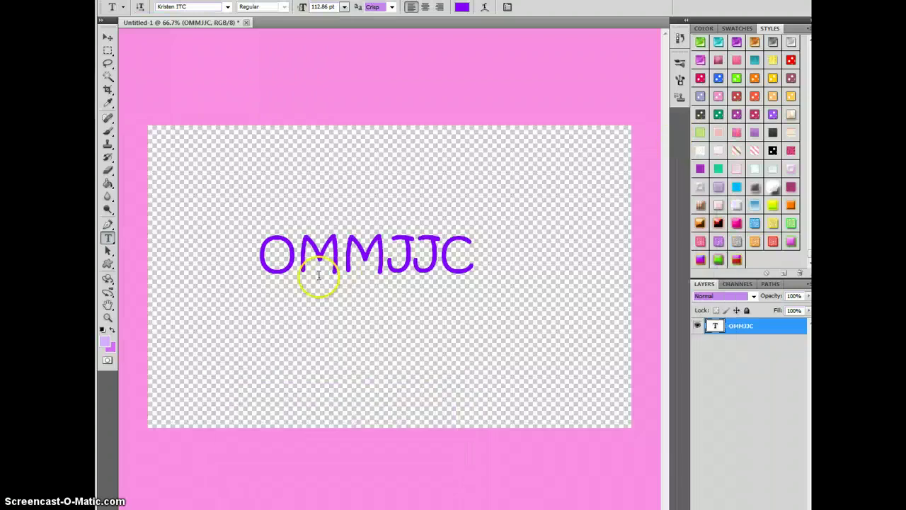
{"action": "mouse_move", "coordinate": [298, 256]}
{"action": "left_mouse_down"}
{"action": "mouse_move", "coordinate": [269, 248]}
{"action": "mouse_move", "coordinate": [485, 247]}
{"action": "left_mouse_up"}
{"action": "left_click", "coordinate": [462, 257]}
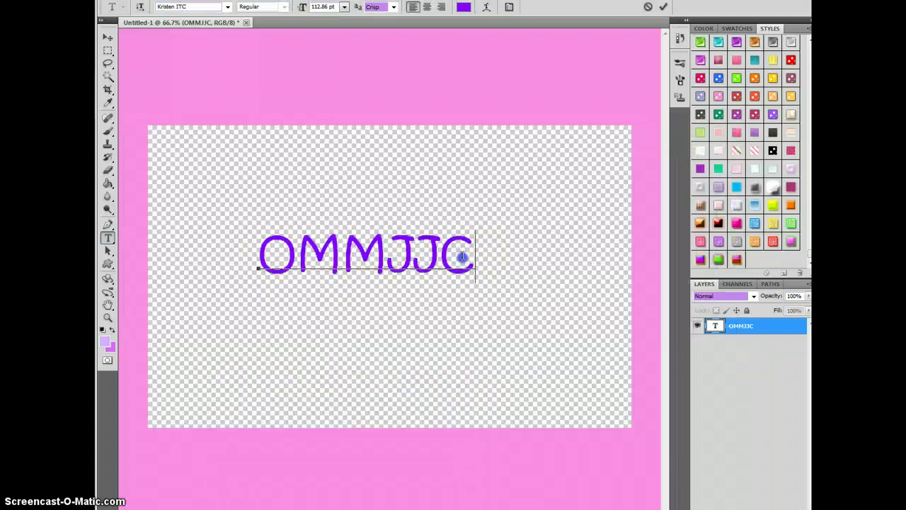
Step: Continue the Notepad note with 'my thin', then return to the Photoshop canvas
{"action": "key", "text": "alt+Tab"}
{"action": "left_click", "coordinate": [580, 407]}
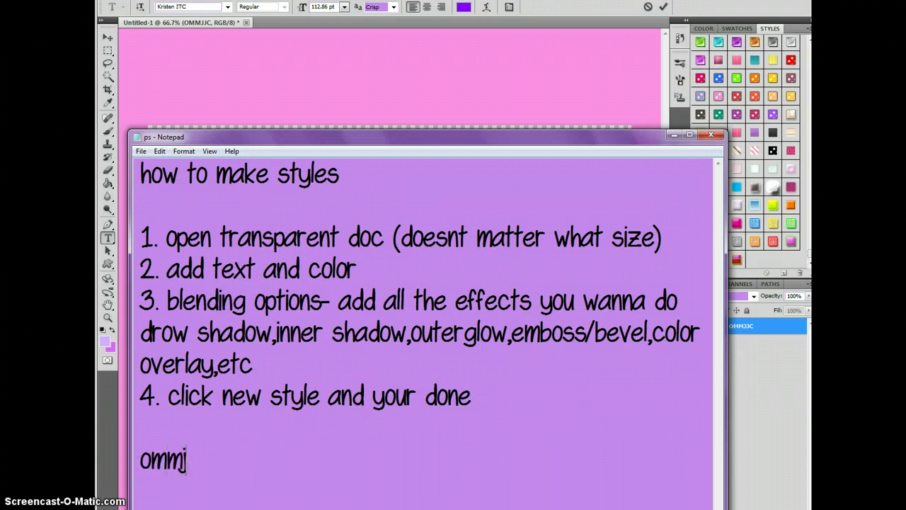
{"action": "type", "text": "c is my ti"}
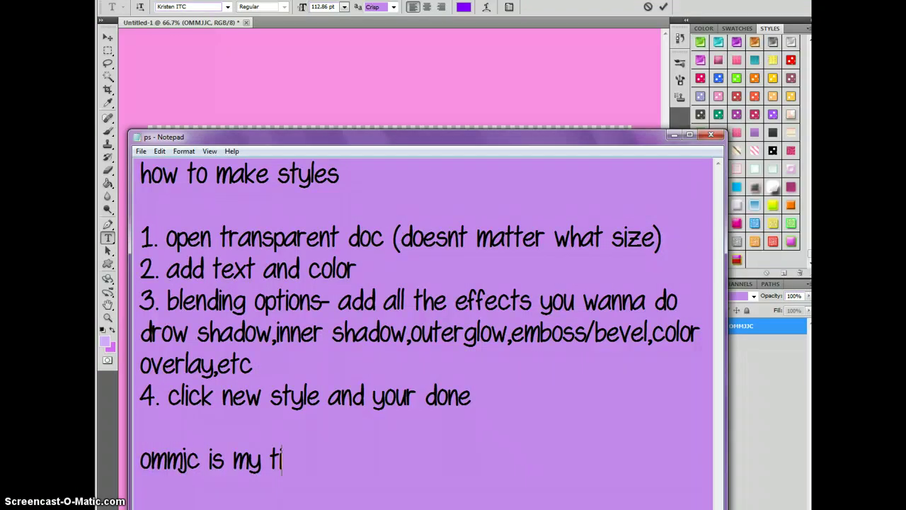
{"action": "key", "text": "BackSpace"}
{"action": "type", "text": "hing :P"}
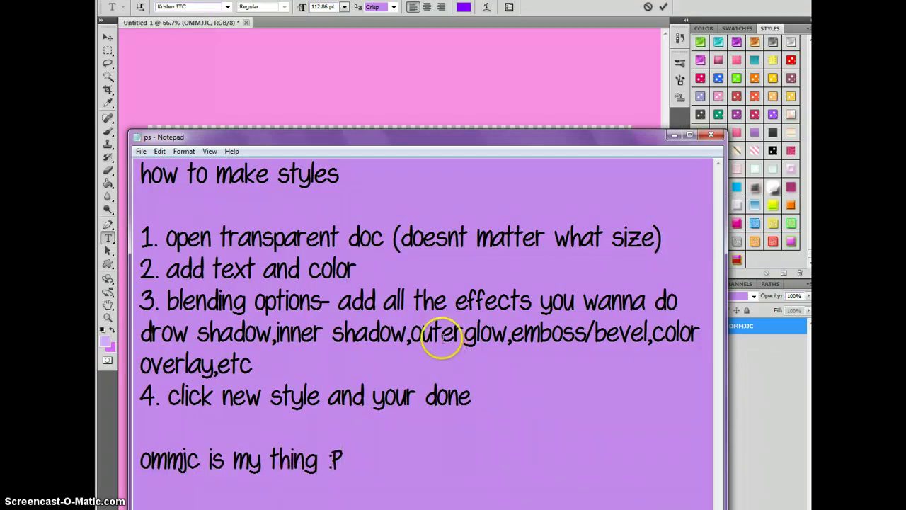
{"action": "left_click", "coordinate": [306, 107]}
Step: Commit the OMMJJC text and open Blending Options for its layer
{"action": "left_click", "coordinate": [108, 37]}
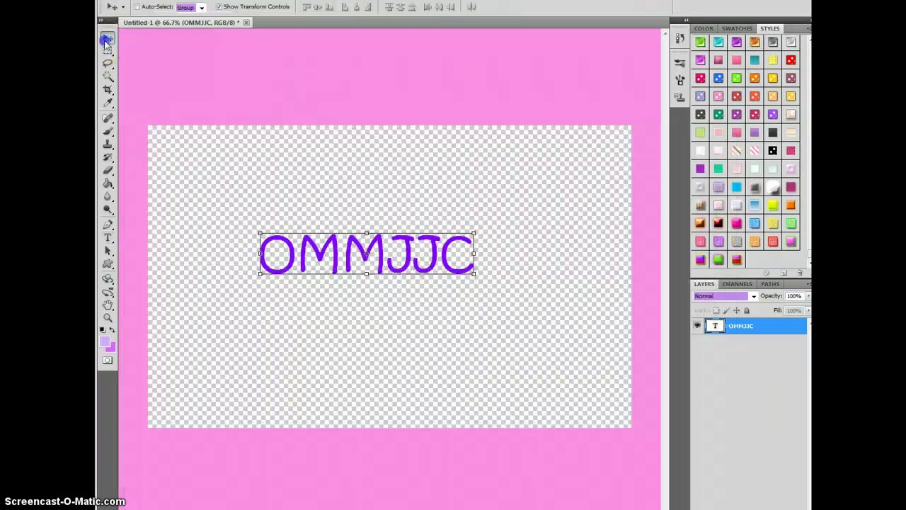
{"action": "right_click", "coordinate": [715, 372]}
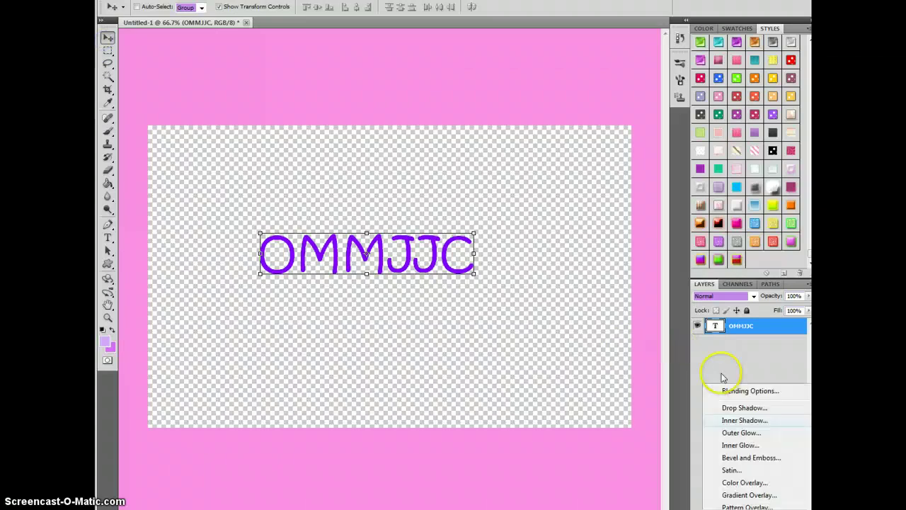
{"action": "left_click", "coordinate": [732, 386]}
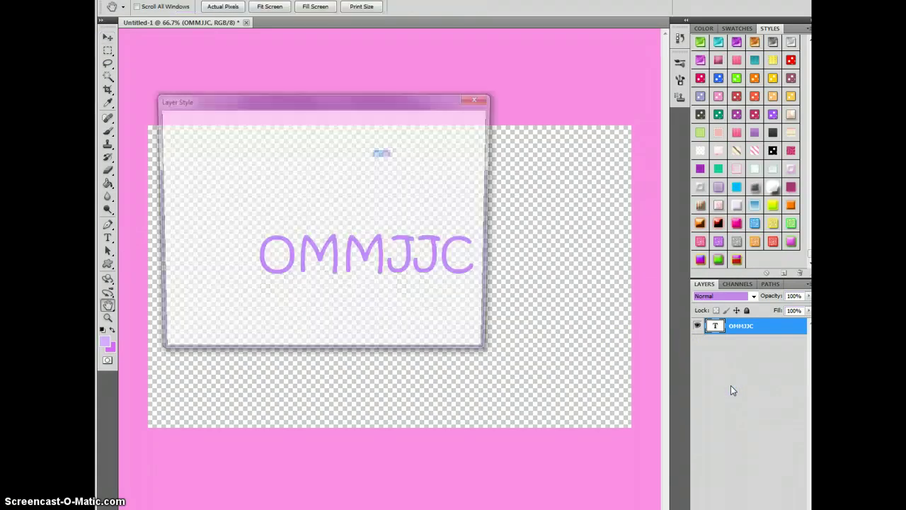
{"action": "mouse_move", "coordinate": [336, 103]}
{"action": "left_mouse_down"}
{"action": "mouse_move", "coordinate": [602, 97]}
{"action": "mouse_move", "coordinate": [649, 109]}
{"action": "left_mouse_up"}
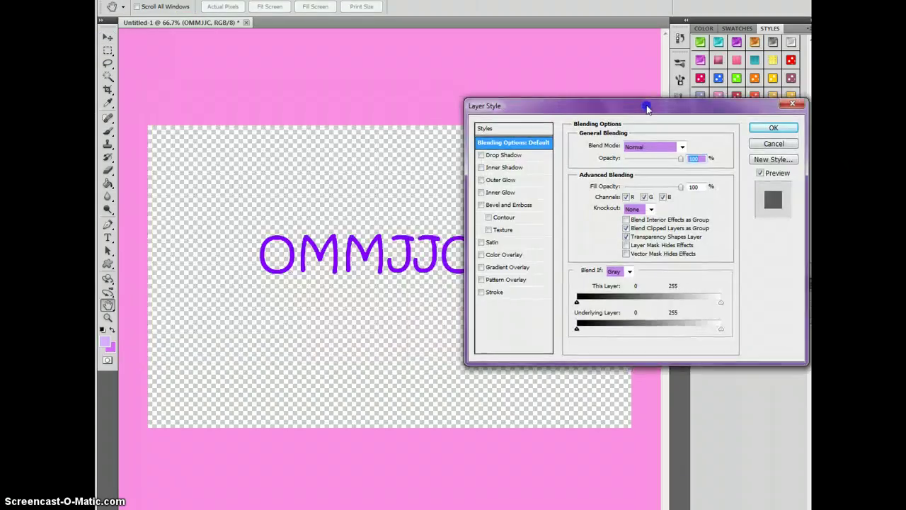
Step: Enable a stronger-opacity Drop Shadow, Inner Shadow, Bevel and Emboss, and Color Overlay
{"action": "left_click", "coordinate": [504, 155]}
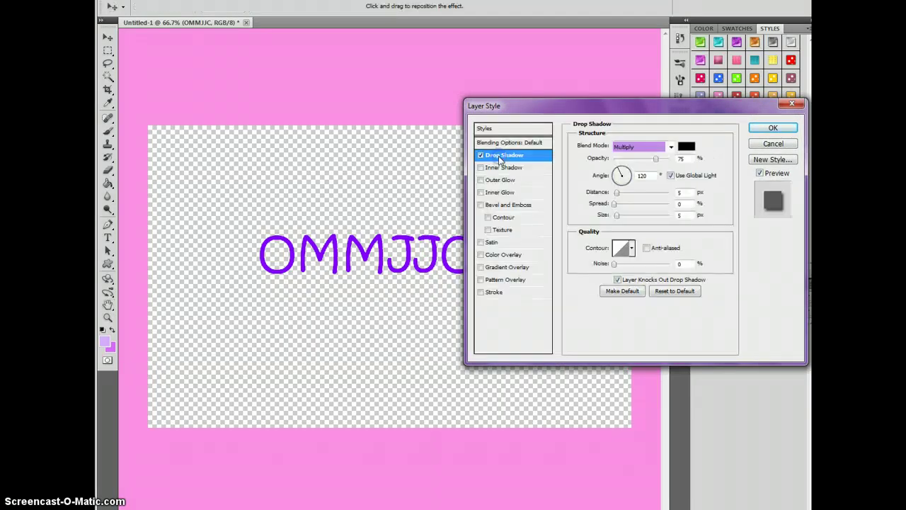
{"action": "left_click_drag", "start_coordinate": [660, 162], "coordinate": [665, 159]}
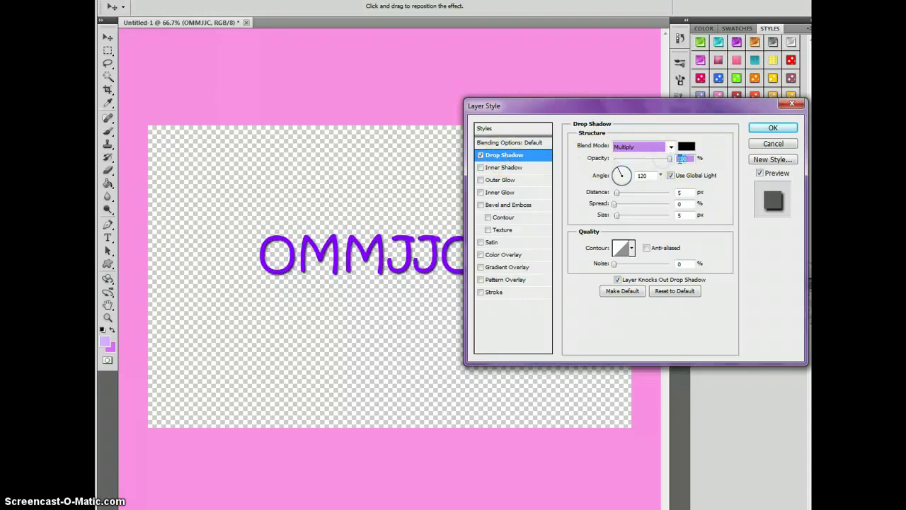
{"action": "left_click", "coordinate": [528, 168]}
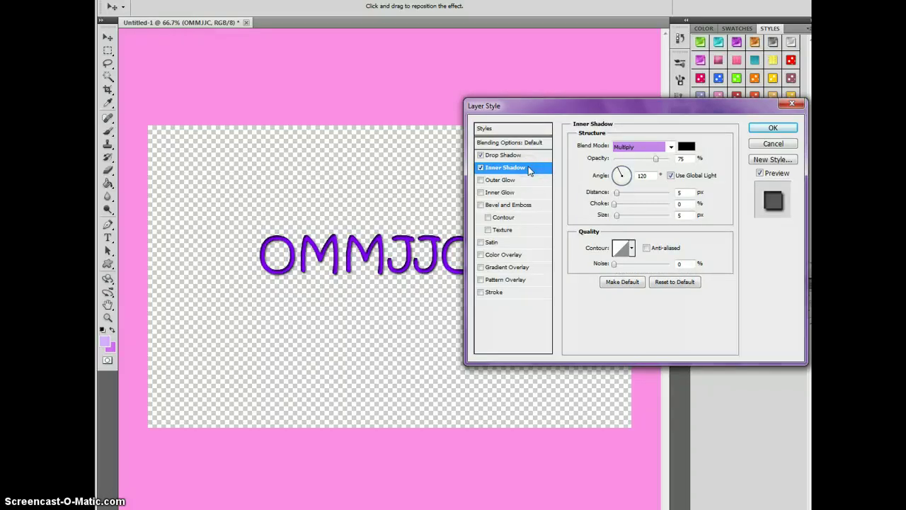
{"action": "left_click", "coordinate": [519, 204]}
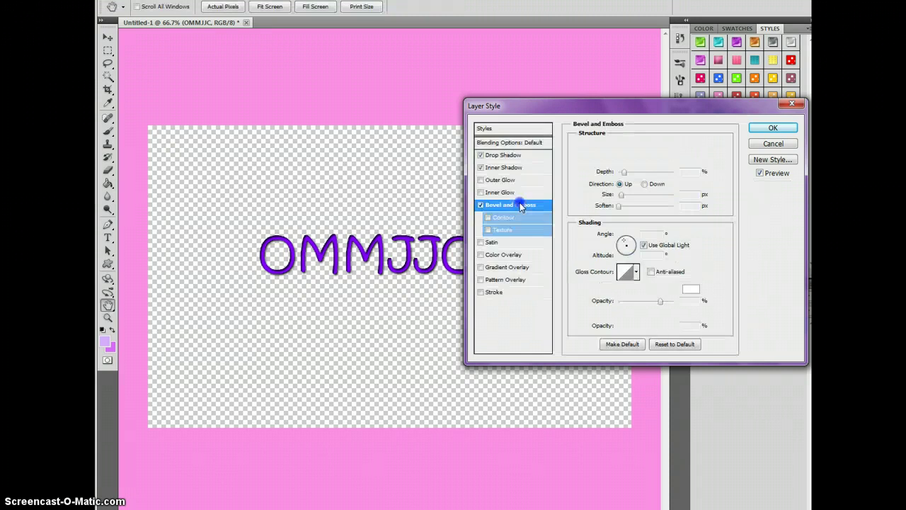
{"action": "left_click", "coordinate": [513, 256]}
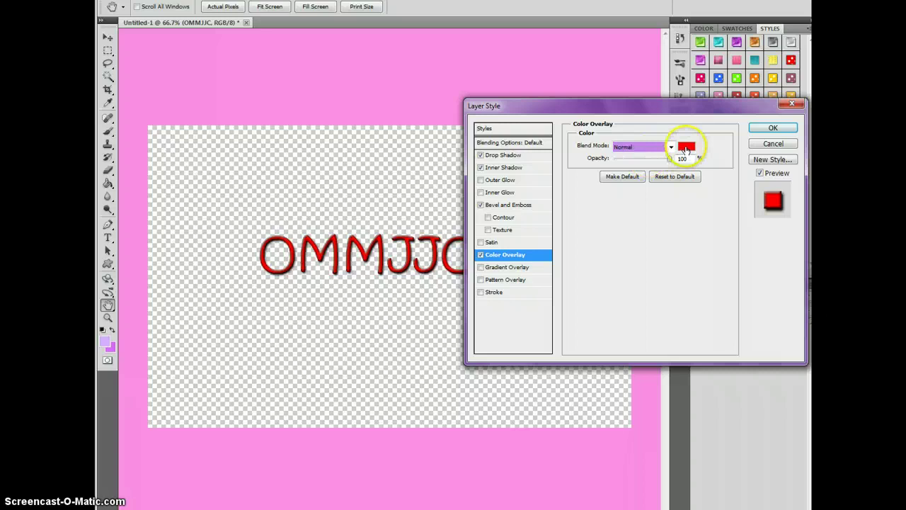
{"action": "left_click", "coordinate": [515, 256]}
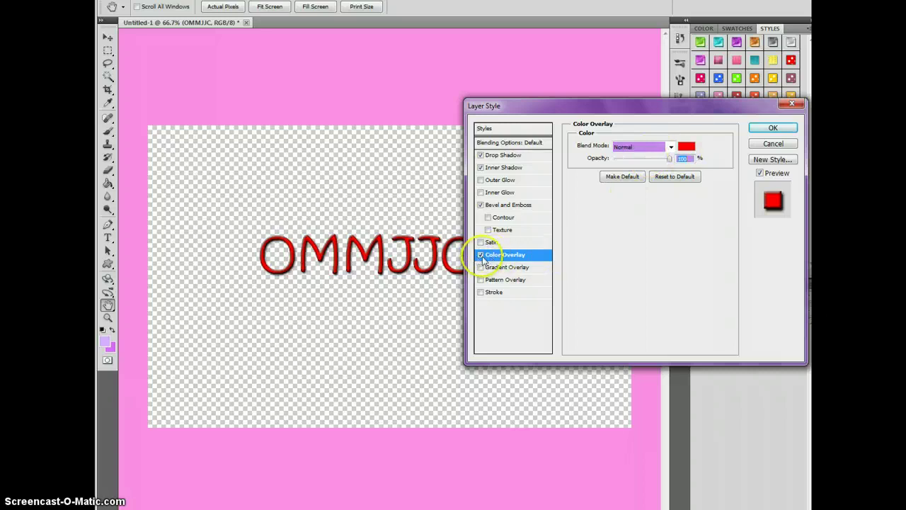
{"action": "left_click", "coordinate": [480, 255]}
{"action": "left_click", "coordinate": [520, 269]}
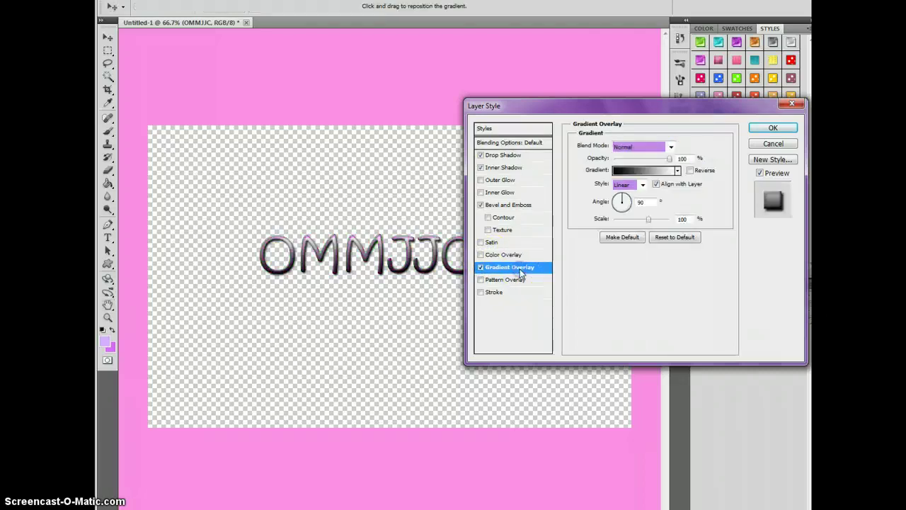
{"action": "left_click", "coordinate": [678, 170]}
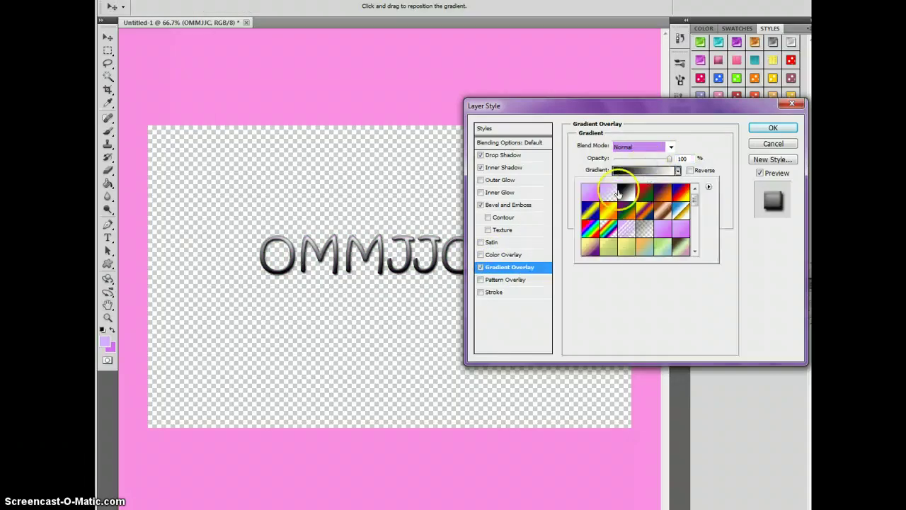
{"action": "left_click", "coordinate": [590, 193]}
{"action": "left_click_drag", "start_coordinate": [694, 200], "coordinate": [694, 256]}
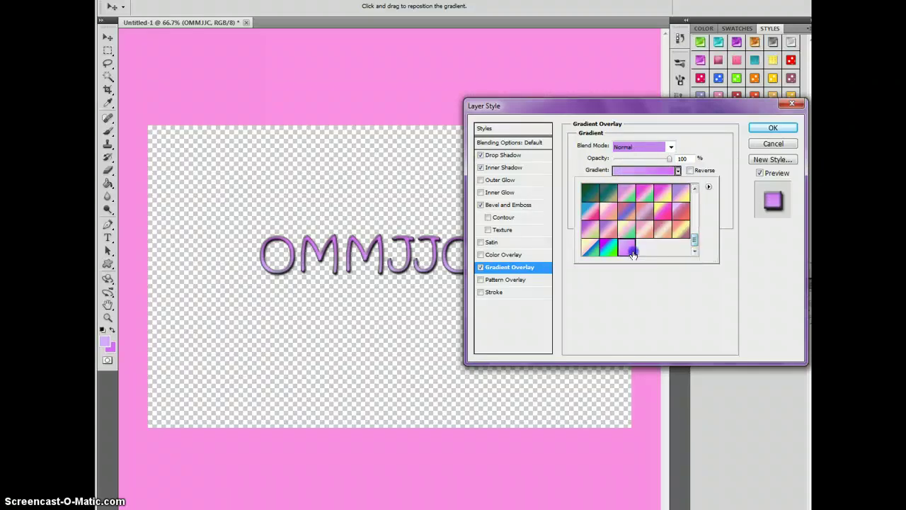
{"action": "left_click", "coordinate": [608, 249]}
{"action": "left_click", "coordinate": [592, 249]}
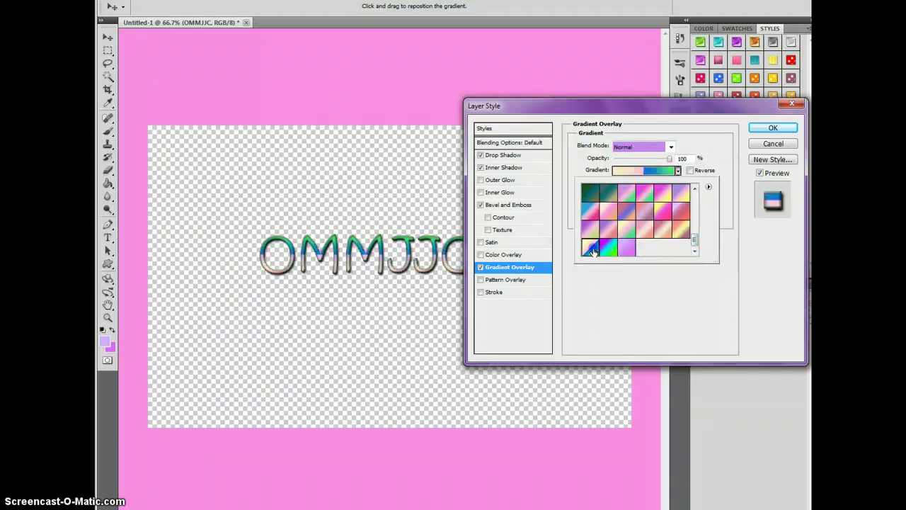
{"action": "scroll", "coordinate": [617, 244], "scroll_direction": "up", "scroll_amount": 3}
{"action": "scroll", "coordinate": [616, 233], "scroll_direction": "up", "scroll_amount": 3}
{"action": "scroll", "coordinate": [615, 220], "scroll_direction": "up", "scroll_amount": 3}
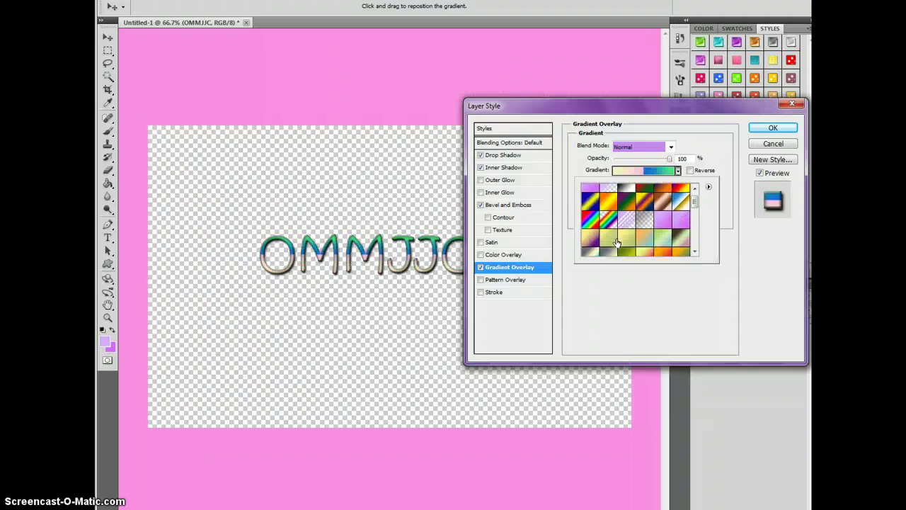
{"action": "left_click", "coordinate": [614, 204]}
{"action": "left_click", "coordinate": [673, 231]}
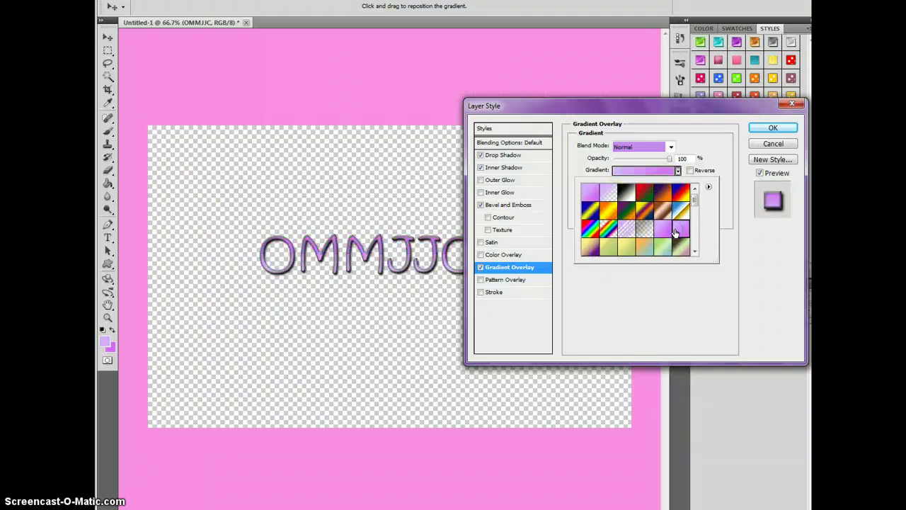
{"action": "left_click", "coordinate": [773, 128]}
{"action": "left_click", "coordinate": [480, 267]}
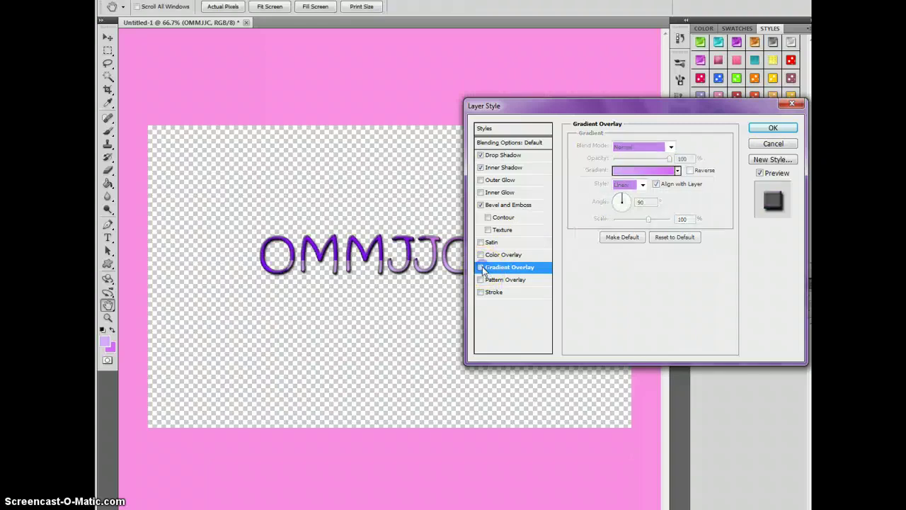
{"action": "left_click", "coordinate": [482, 267]}
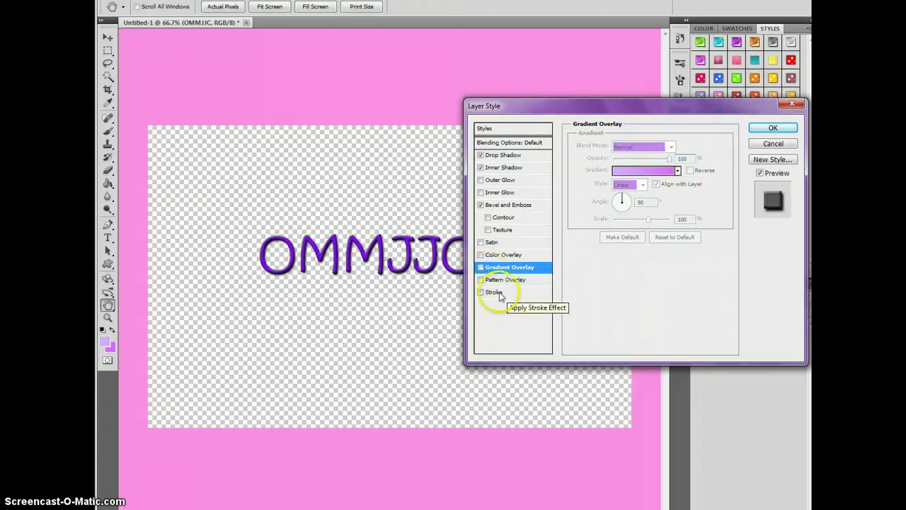
{"action": "left_click", "coordinate": [508, 280]}
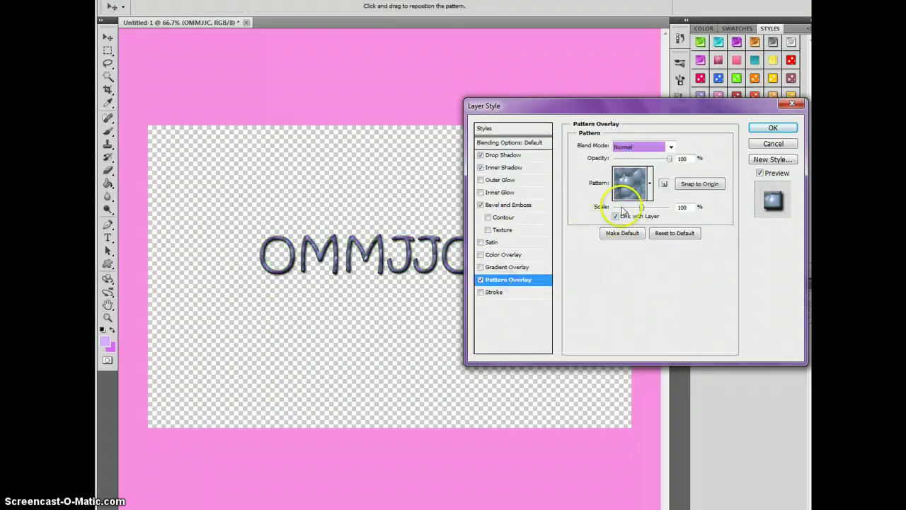
{"action": "left_click", "coordinate": [650, 184]}
{"action": "left_click", "coordinate": [650, 225]}
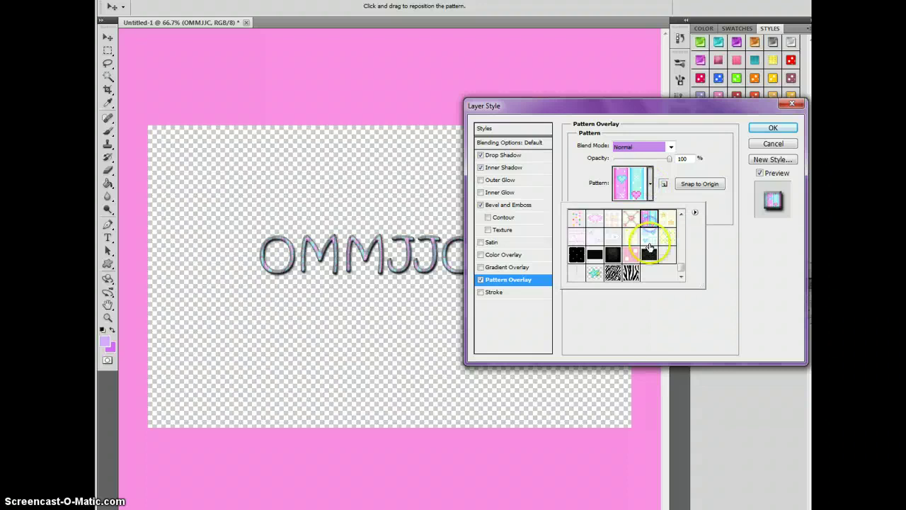
{"action": "left_click", "coordinate": [632, 238]}
{"action": "left_click", "coordinate": [590, 270]}
{"action": "left_click", "coordinate": [576, 257]}
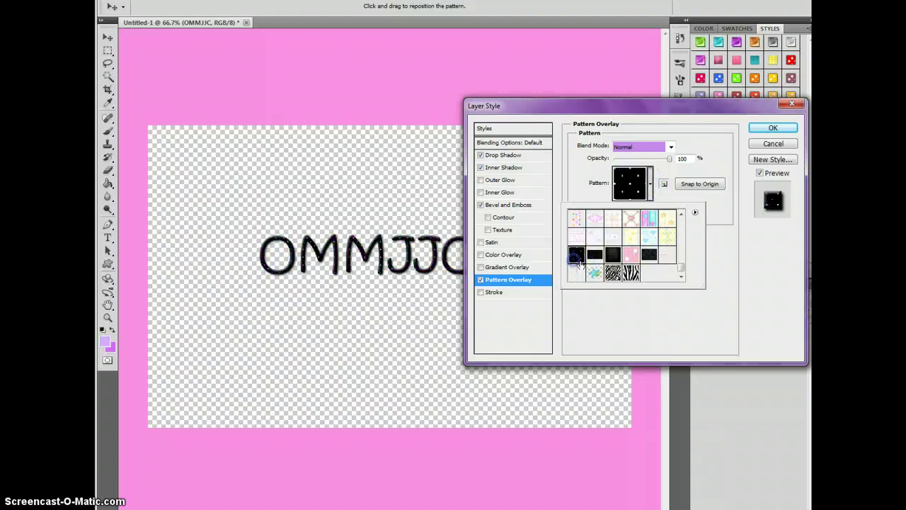
{"action": "left_click", "coordinate": [613, 255]}
{"action": "left_click", "coordinate": [480, 281]}
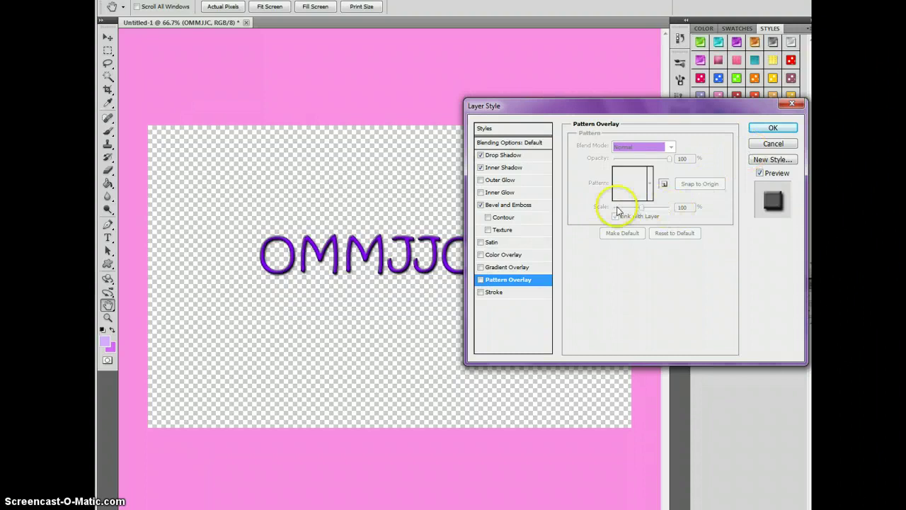
{"action": "left_click", "coordinate": [516, 255]}
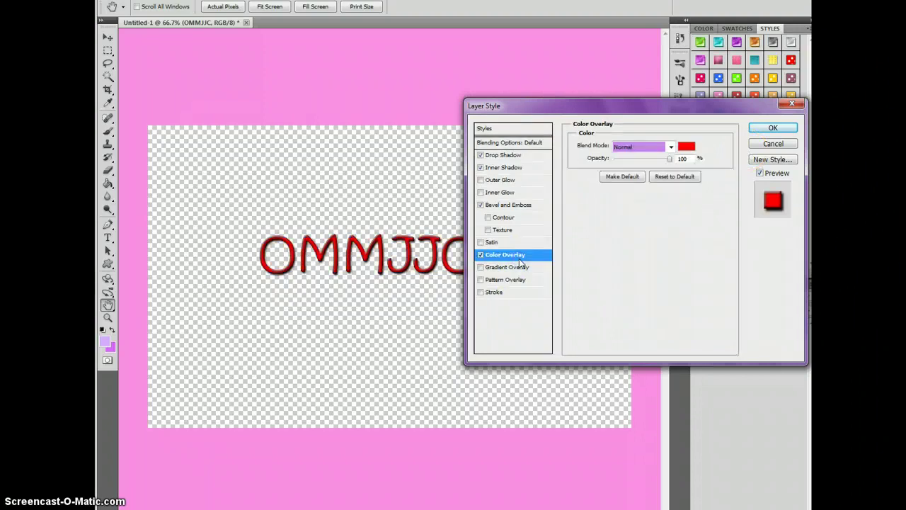
Step: Change the Color Overlay colour to magenta-pink
{"action": "left_click", "coordinate": [687, 147]}
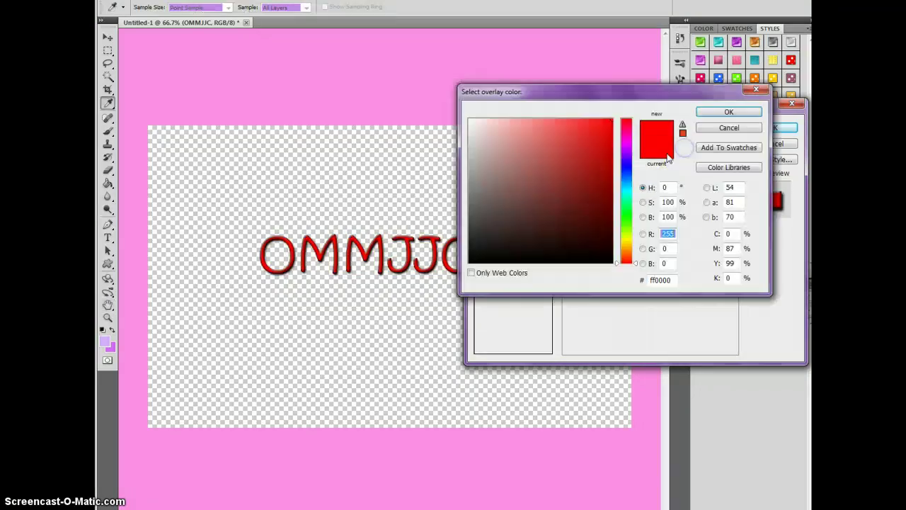
{"action": "left_click", "coordinate": [629, 160]}
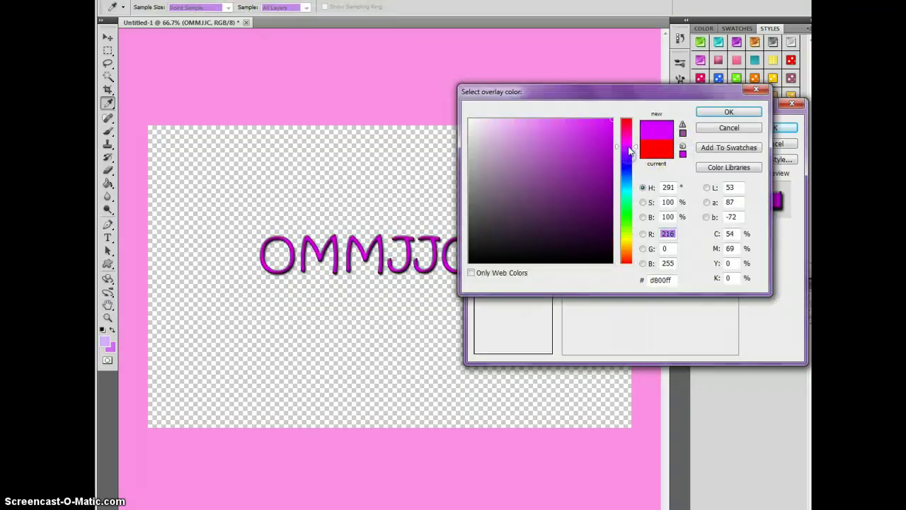
{"action": "left_click", "coordinate": [629, 161]}
{"action": "left_click", "coordinate": [629, 159]}
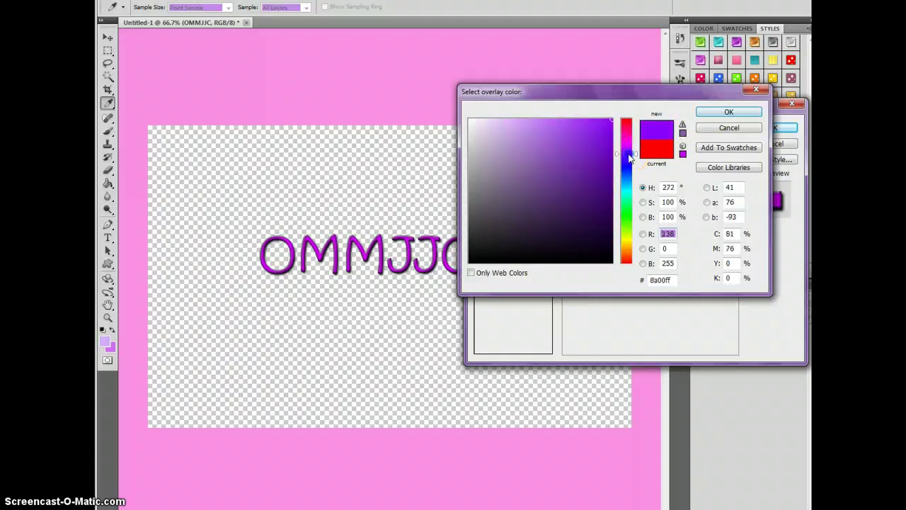
{"action": "left_click", "coordinate": [626, 137]}
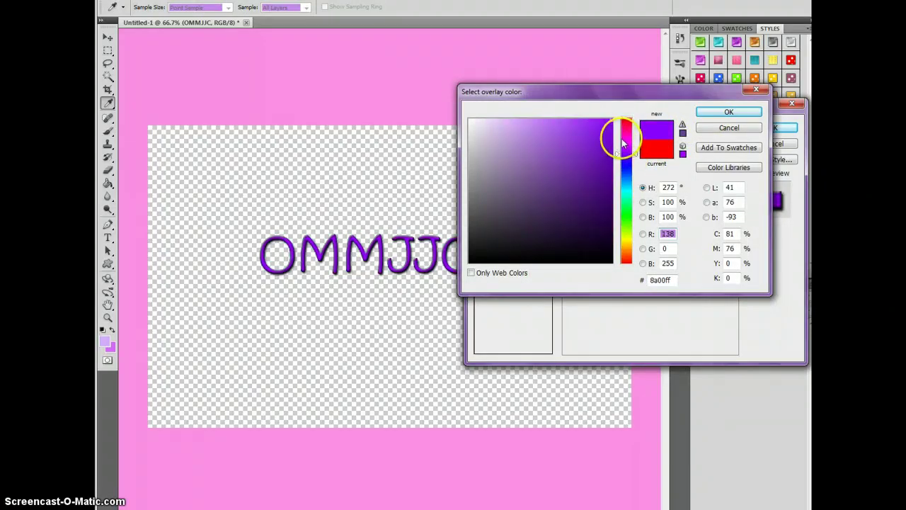
{"action": "left_click", "coordinate": [722, 113]}
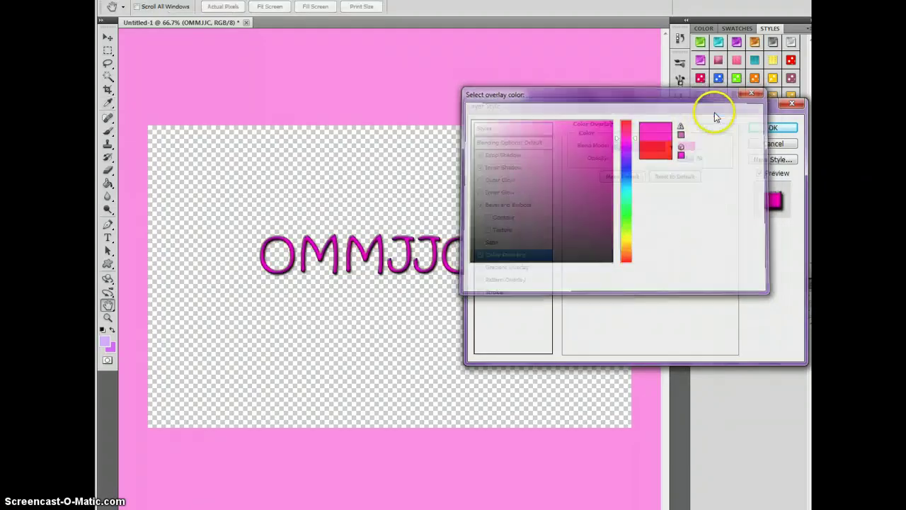
Step: Save the effects as a new style and apply it to OMMJJC from the Styles panel
{"action": "left_click", "coordinate": [772, 160]}
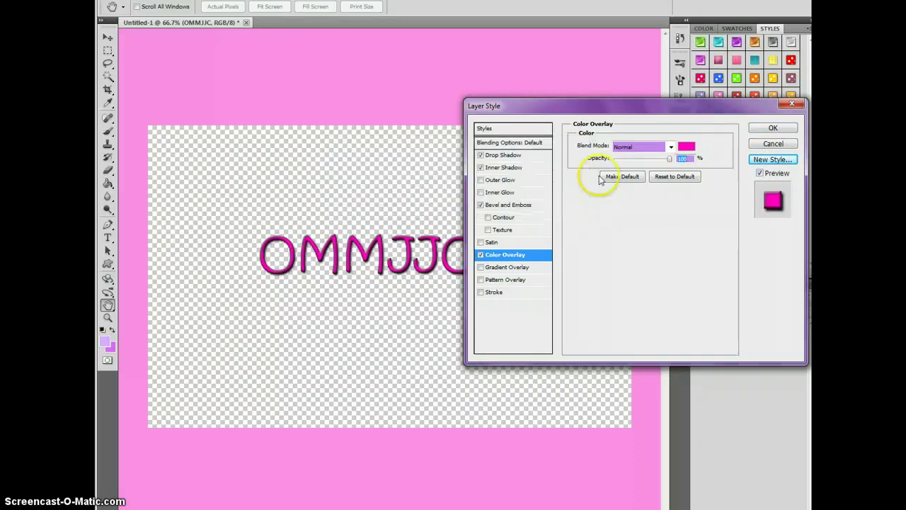
{"action": "left_click", "coordinate": [793, 105]}
{"action": "key", "text": "v"}
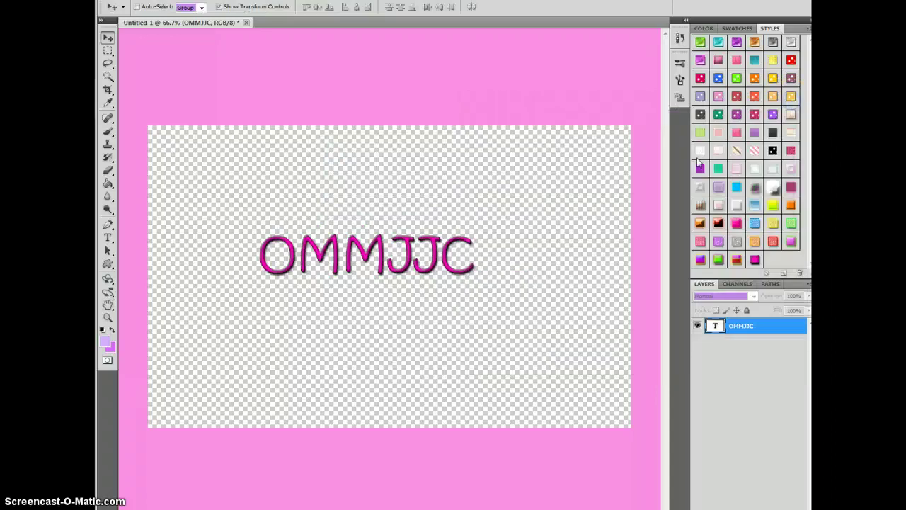
{"action": "left_click", "coordinate": [755, 260]}
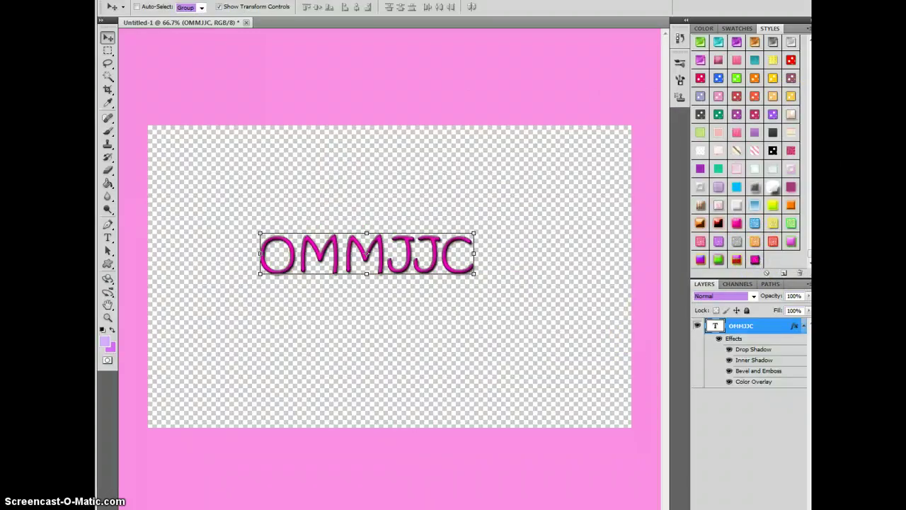
Step: Replace the Notepad note with 'thanks for watching :) <3'
{"action": "key", "text": "alt+Tab"}
{"action": "left_click_drag", "start_coordinate": [397, 489], "coordinate": [142, 185]}
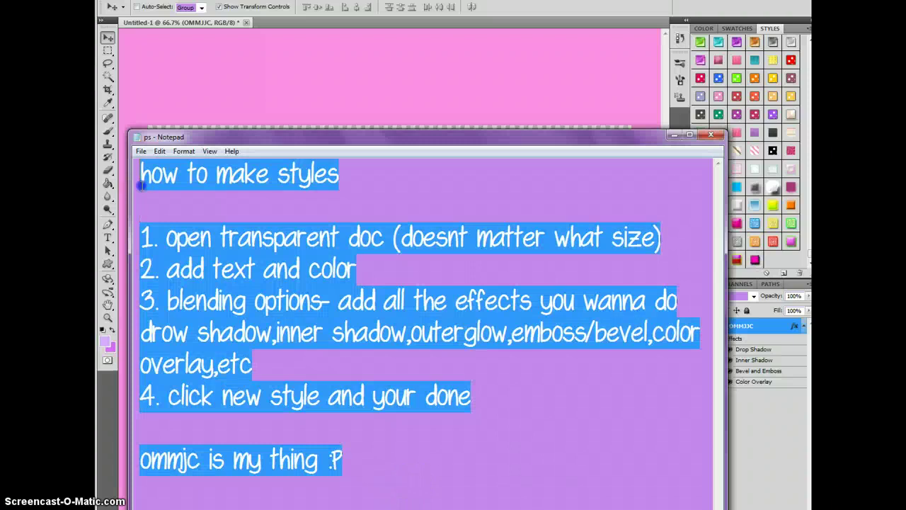
{"action": "type", "text": "thanks for wa"}
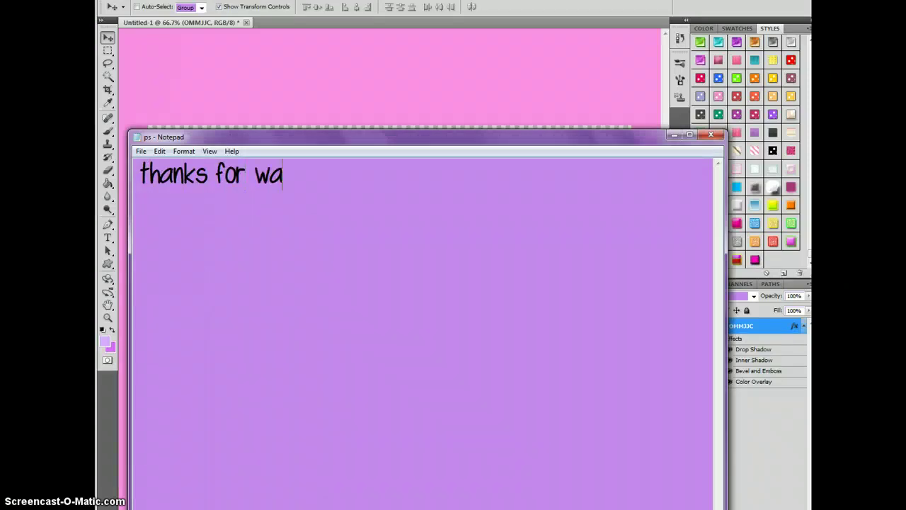
{"action": "type", "text": "tching :) <3"}
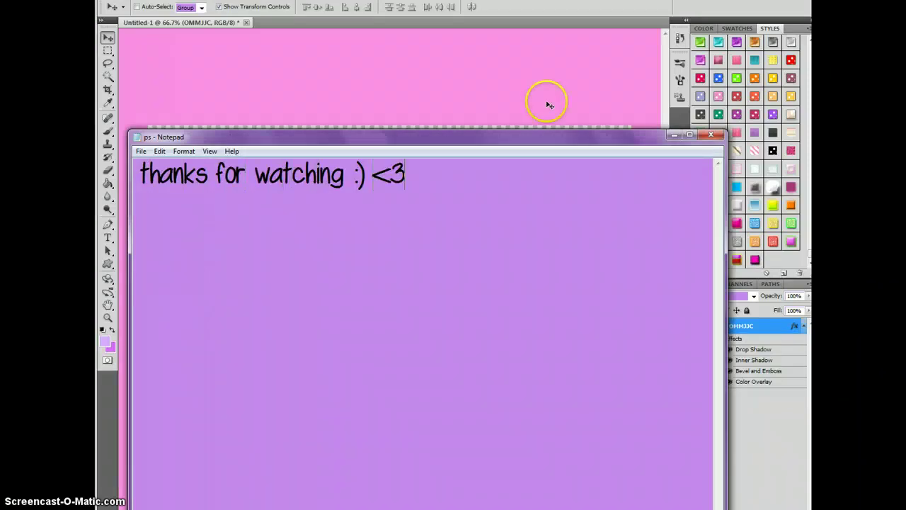